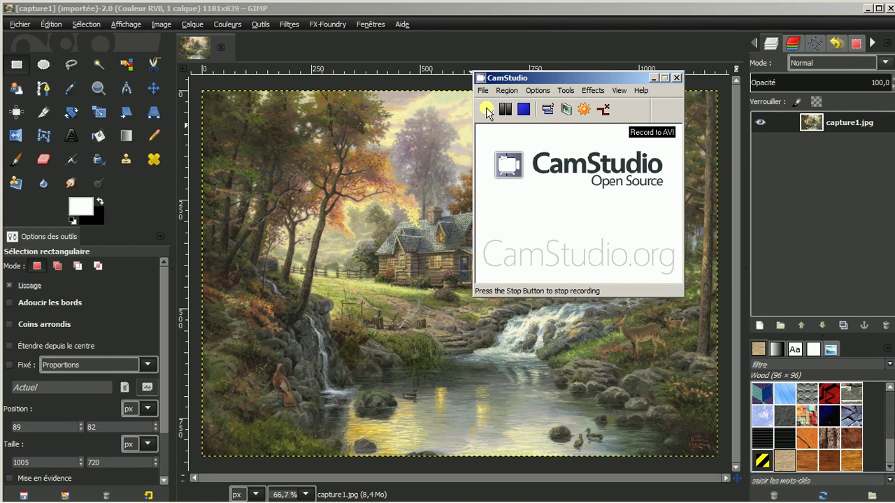
# Add an alpha channel to capture1.jpg, duplicate it, and hide the original layer.
pyautogui.click(486, 109)
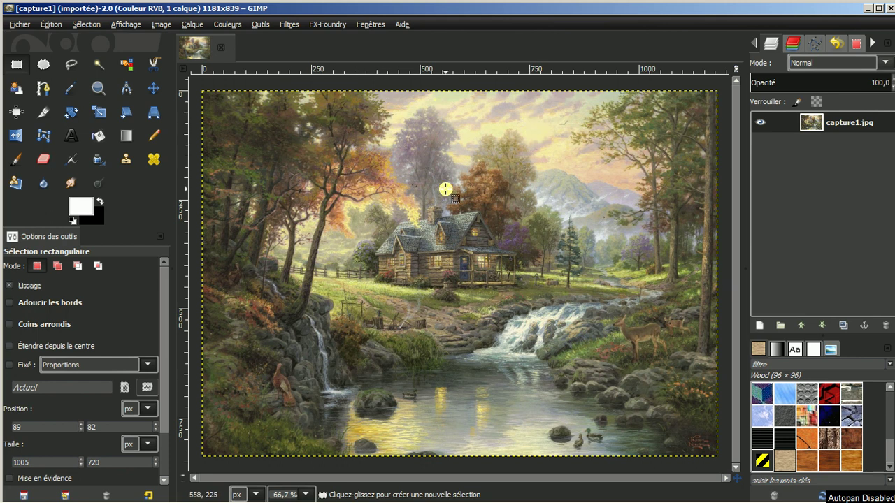
pyautogui.rightClick(845, 123)
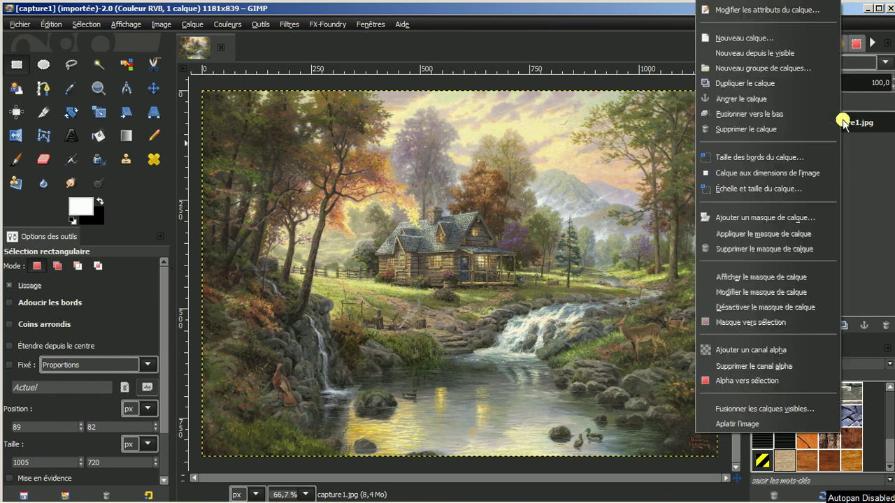
pyautogui.click(754, 349)
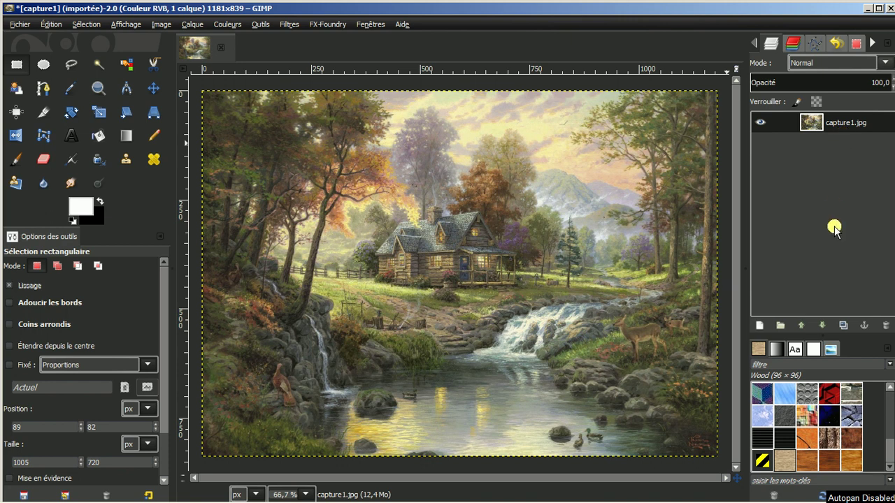
pyautogui.click(843, 326)
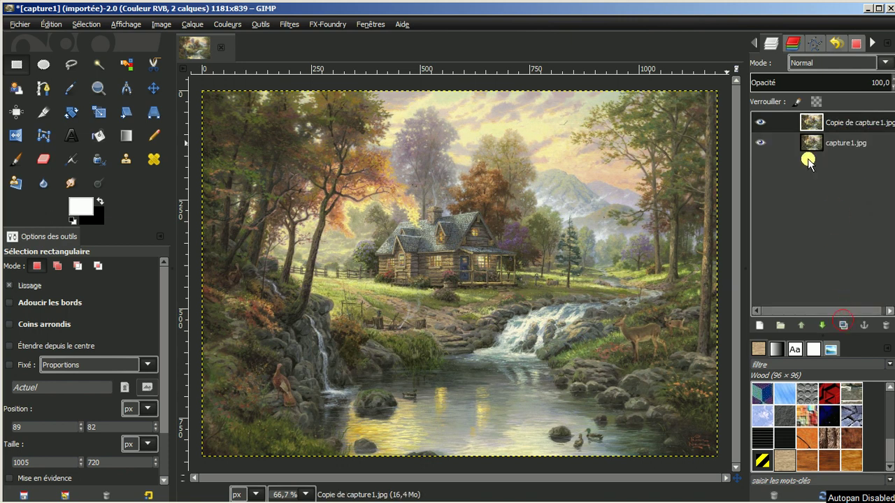
pyautogui.click(761, 144)
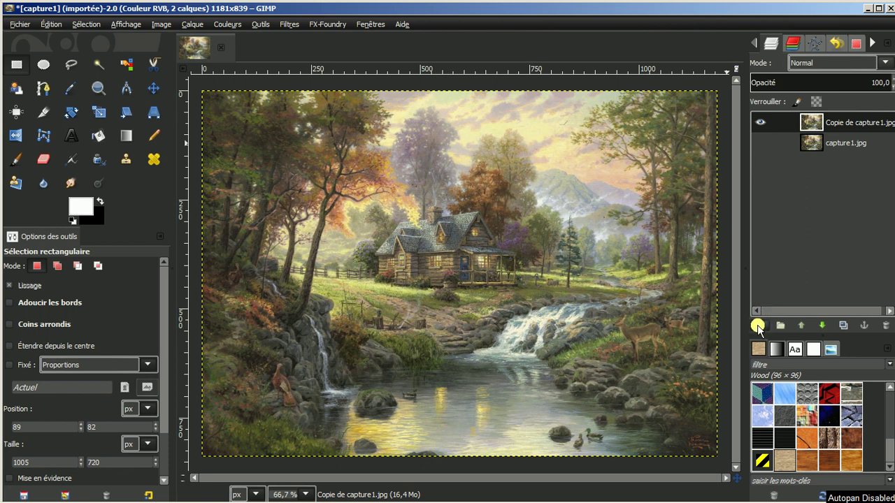
# Create a transparent layer 'Calque' and set Bucket Fill to fill with the Wood pattern.
pyautogui.click(758, 326)
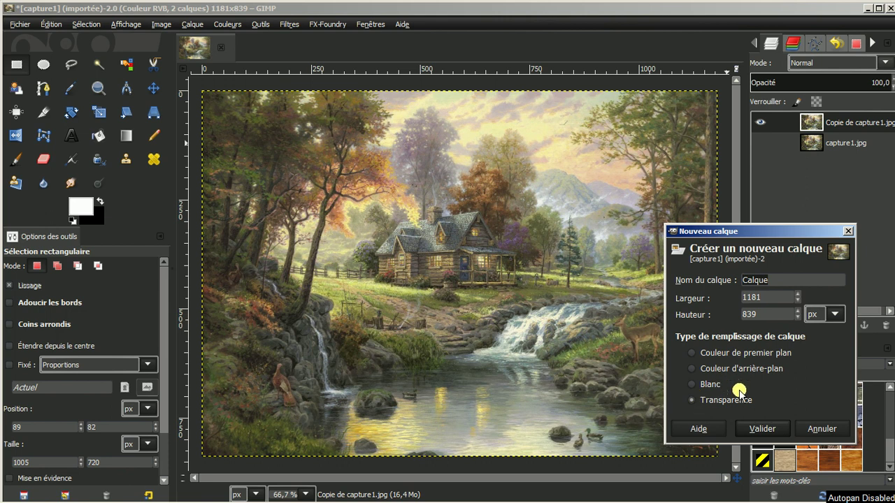
pyautogui.click(756, 429)
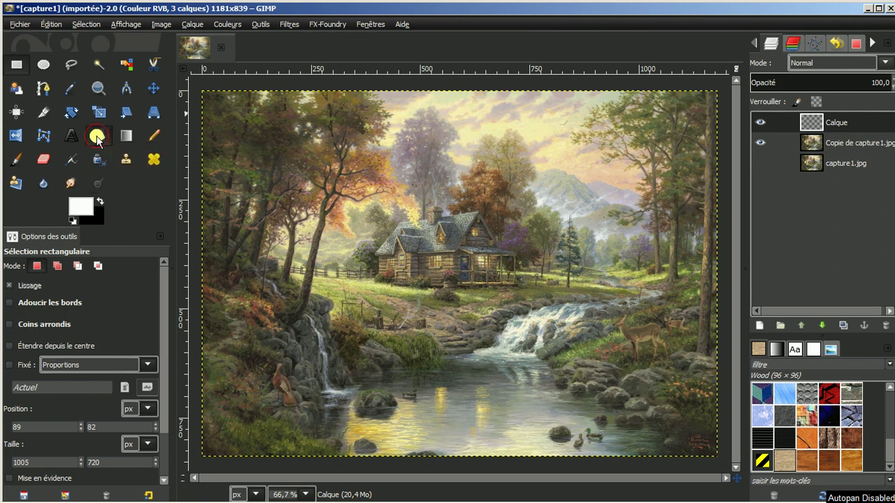
pyautogui.click(97, 138)
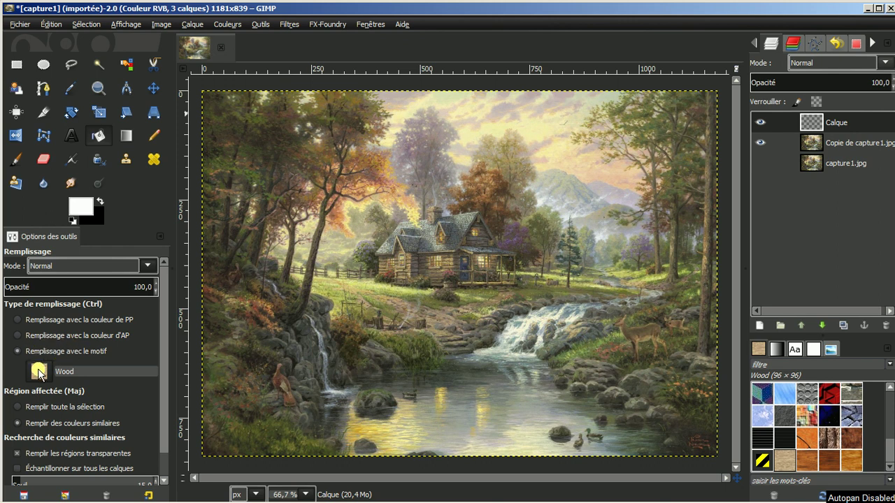
pyautogui.click(38, 373)
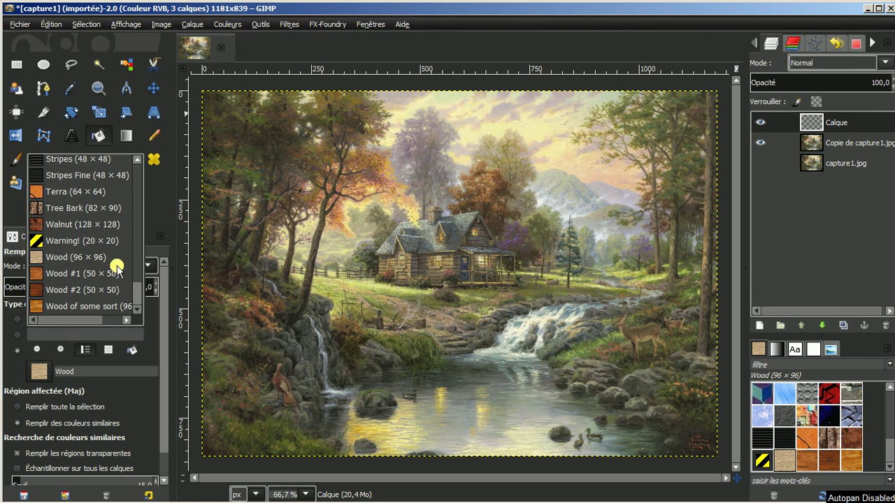
pyautogui.click(109, 350)
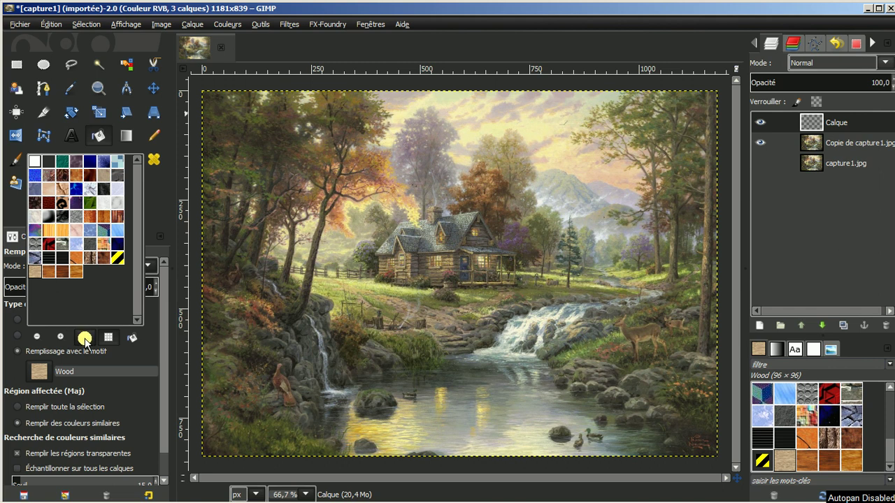
pyautogui.click(84, 339)
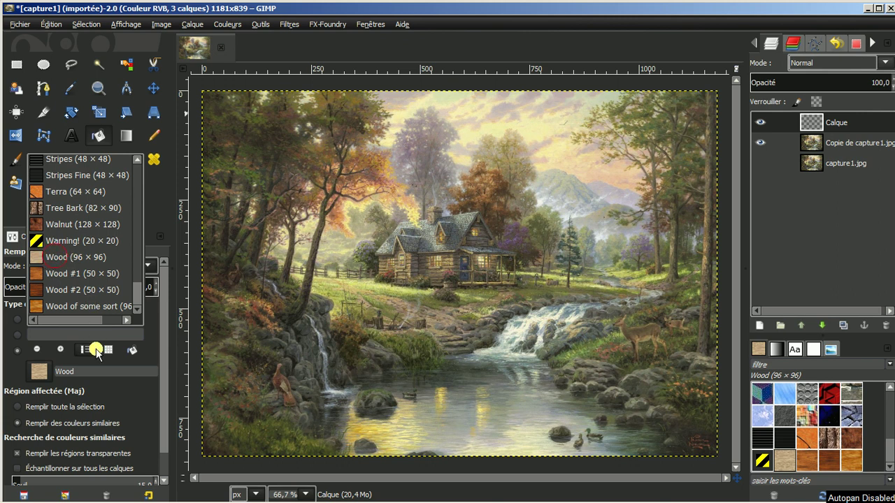
pyautogui.click(150, 353)
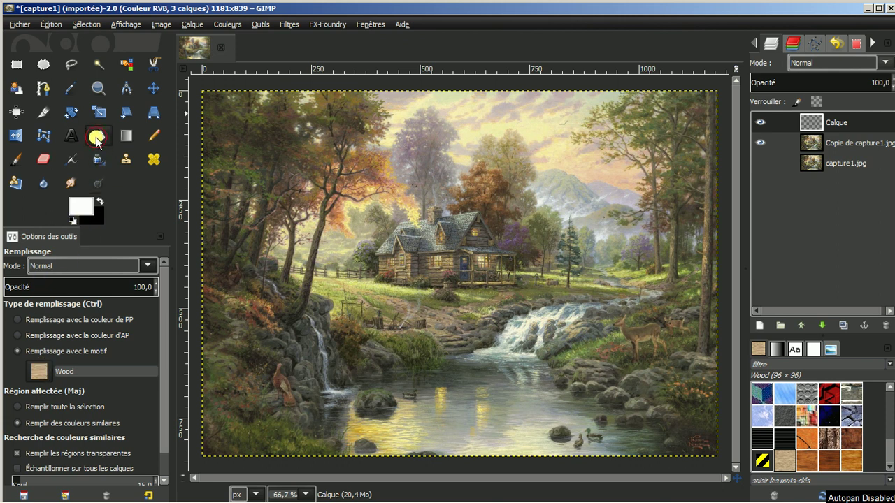
# Fill the whole Calque layer with Wood, then raise Copie de capture1.jpg above it.
pyautogui.click(18, 407)
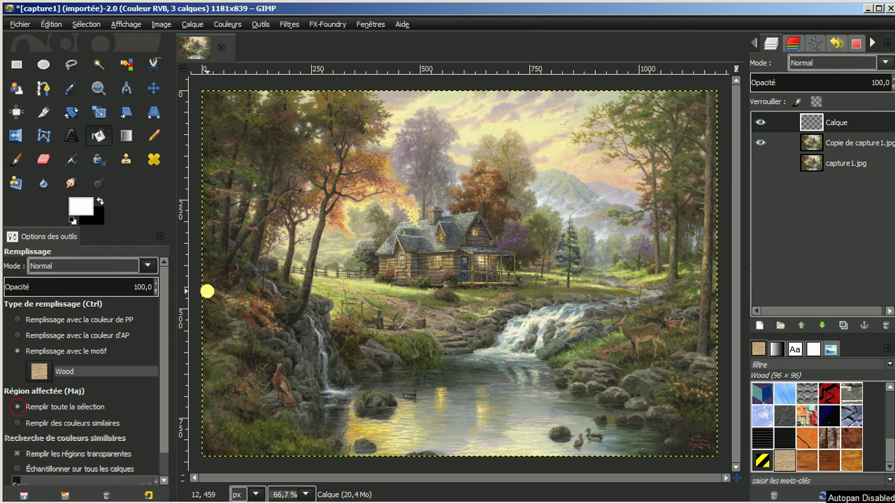
pyautogui.click(367, 239)
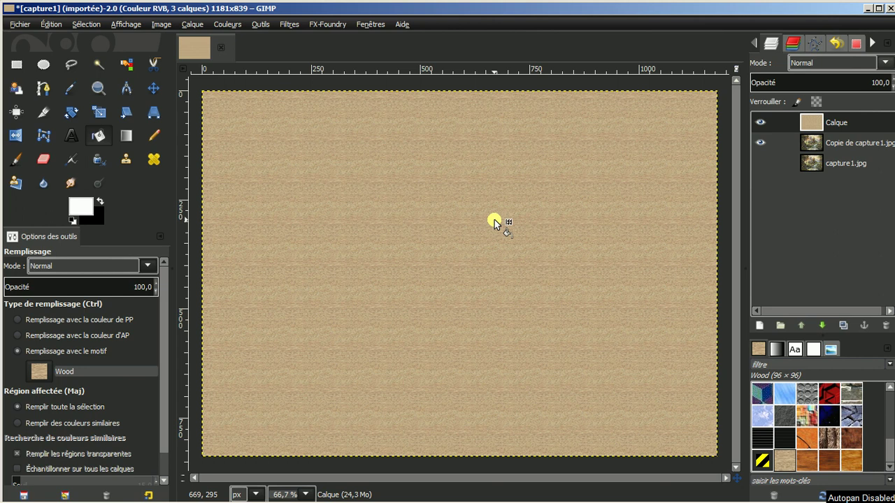
pyautogui.click(835, 143)
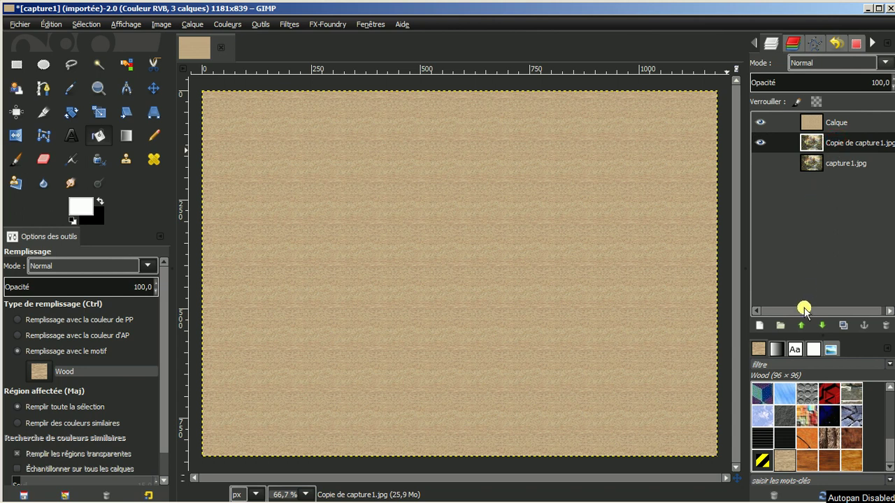
pyautogui.click(801, 325)
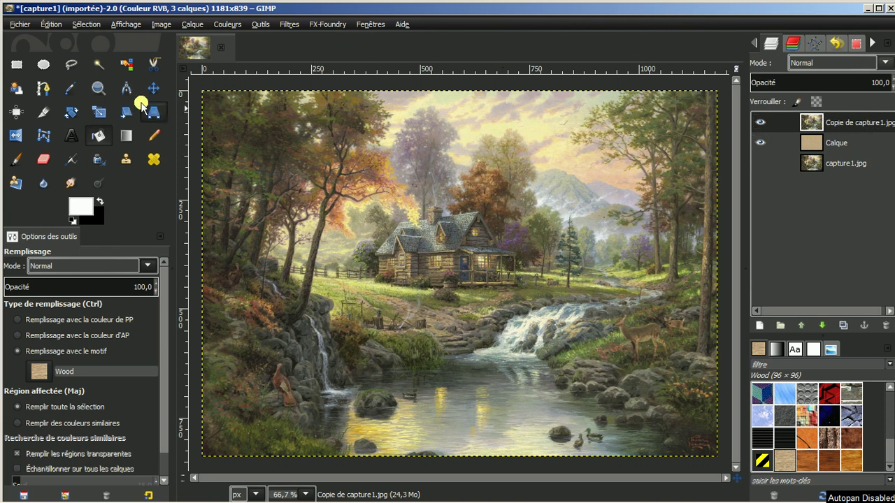
# Scale Copie de capture1.jpg proportionally to about 959×681 px, roughly centred on the wood.
pyautogui.click(98, 114)
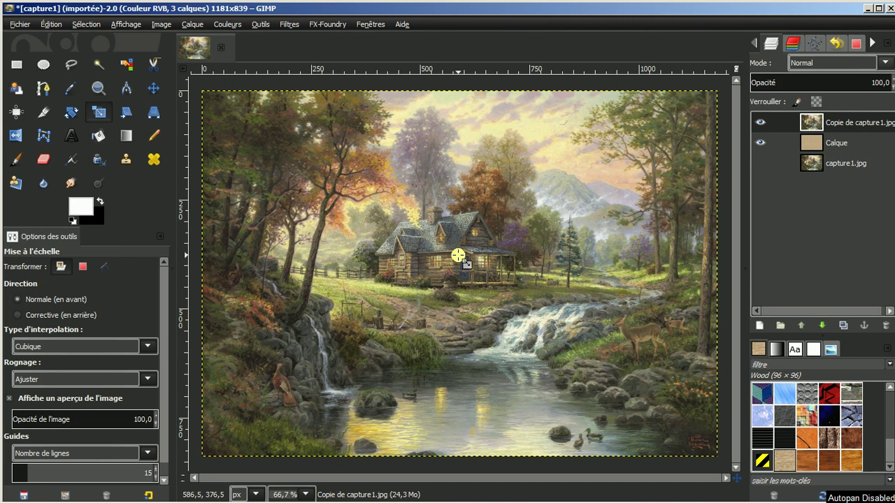
pyautogui.click(458, 256)
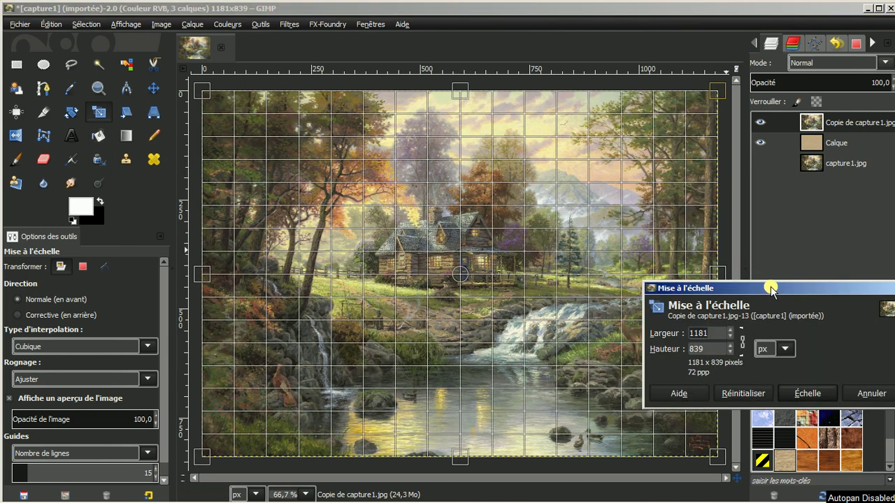
pyautogui.moveTo(771, 288); pyautogui.dragTo(772, 233)
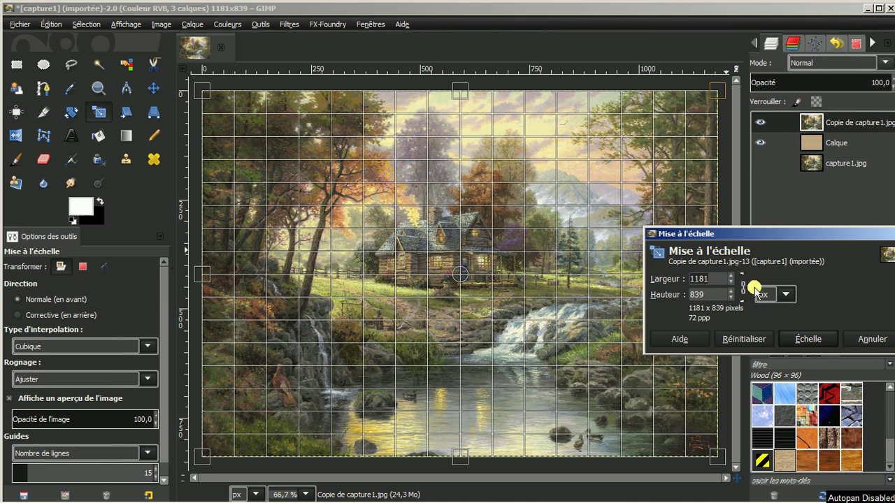
pyautogui.click(743, 288)
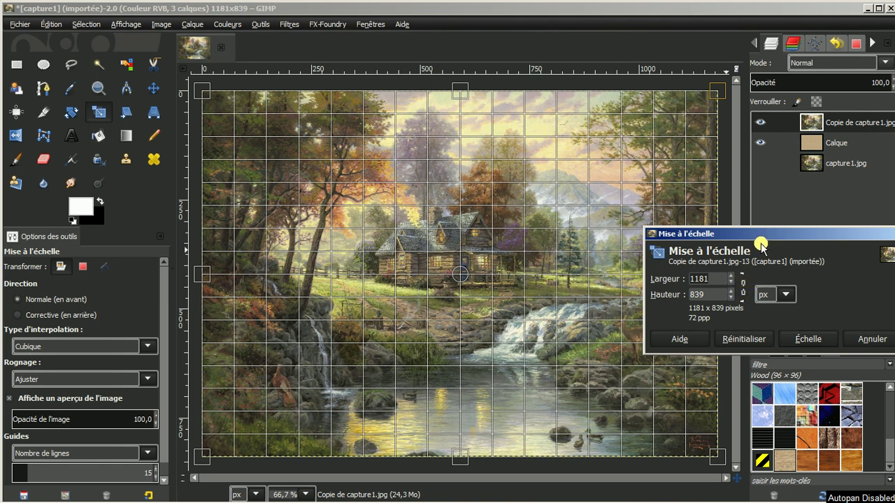
pyautogui.click(720, 91)
pyautogui.moveTo(719, 92)
pyautogui.mouseDown()
pyautogui.moveTo(566, 199)
pyautogui.moveTo(580, 137)
pyautogui.mouseUp()
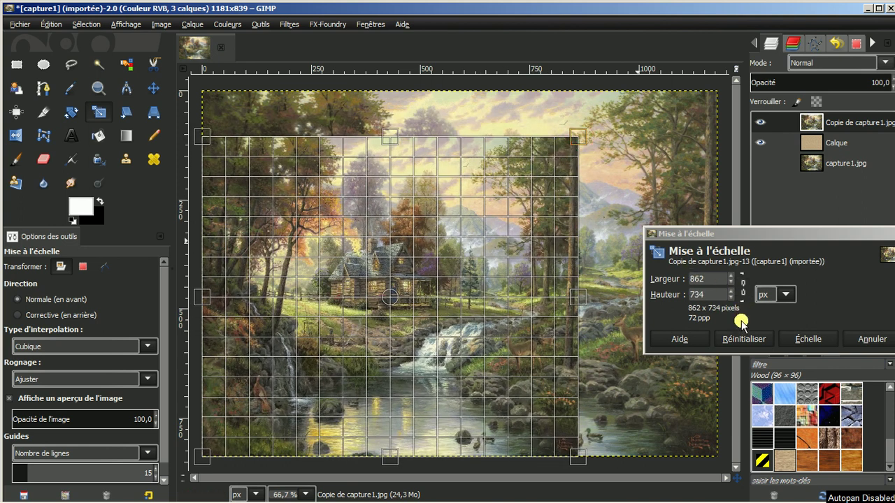
pyautogui.click(727, 338)
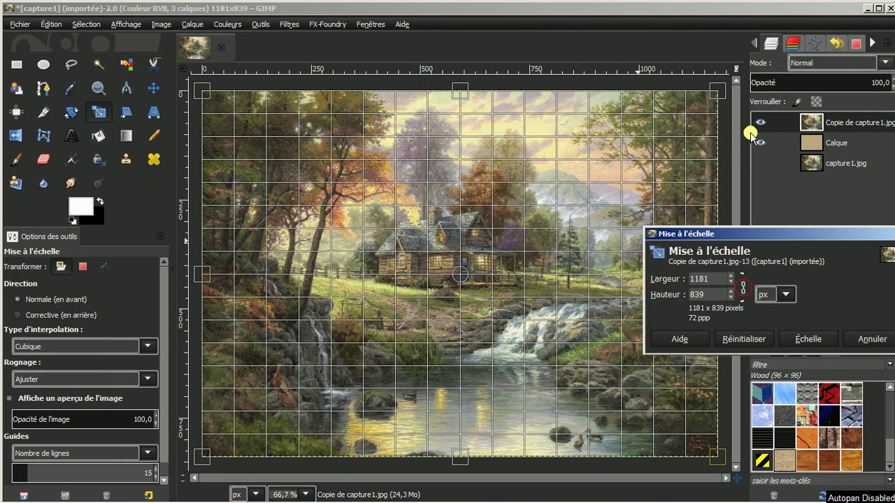
pyautogui.click(714, 93)
pyautogui.moveTo(715, 93)
pyautogui.mouseDown()
pyautogui.moveTo(406, 208)
pyautogui.moveTo(517, 163)
pyautogui.mouseUp()
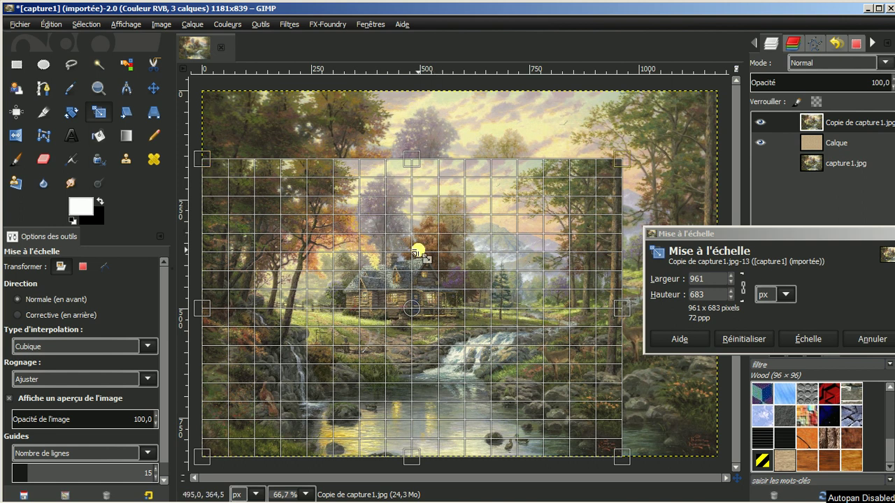
pyautogui.click(761, 122)
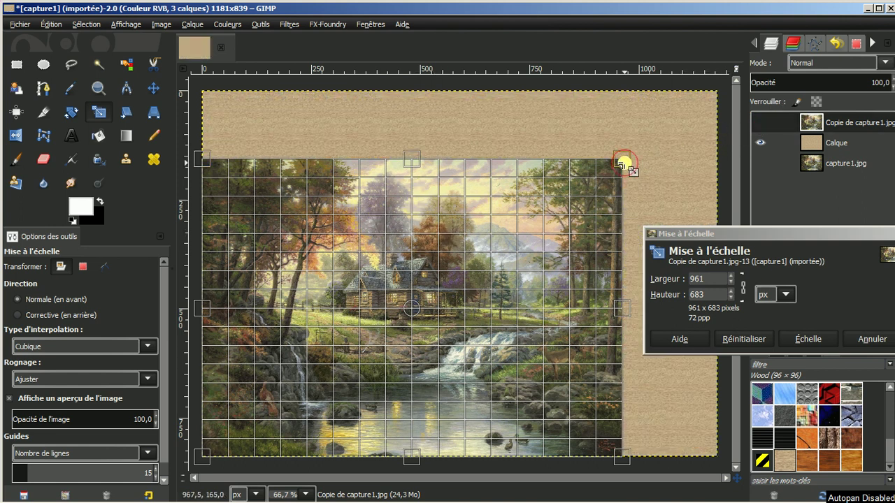
pyautogui.moveTo(623, 160)
pyautogui.mouseDown()
pyautogui.moveTo(593, 196)
pyautogui.moveTo(637, 165)
pyautogui.mouseUp()
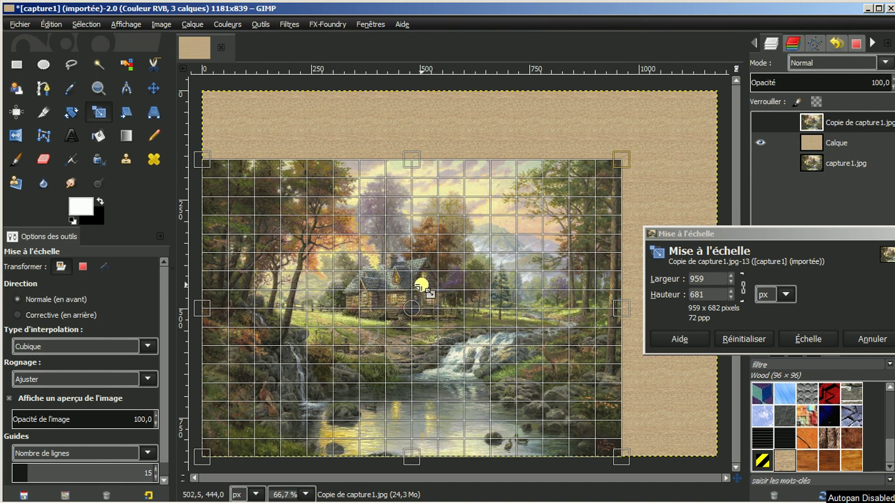
pyautogui.moveTo(412, 307); pyautogui.dragTo(456, 277)
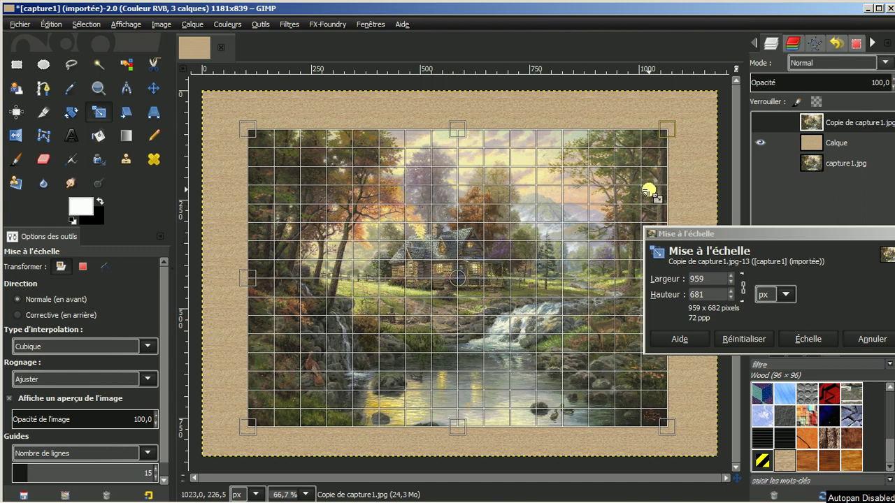
pyautogui.click(811, 339)
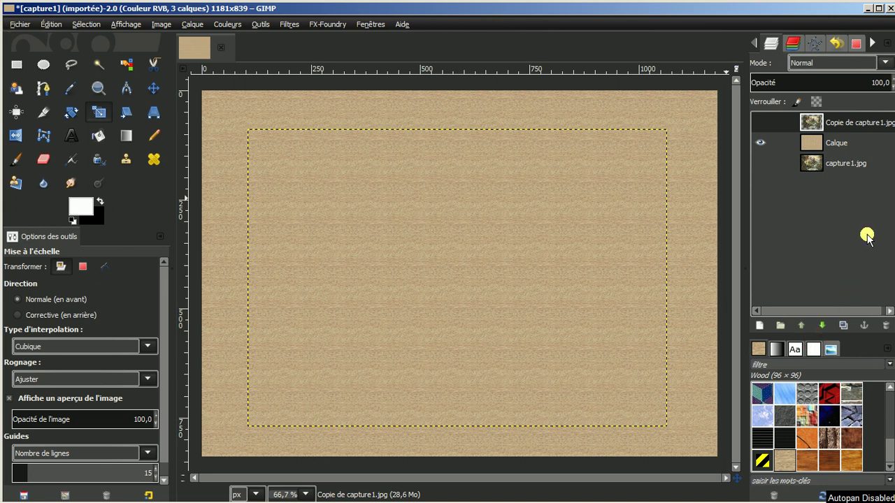
# Show the scaled photo copy and align it to the canvas centre horizontally and vertically.
pyautogui.click(759, 123)
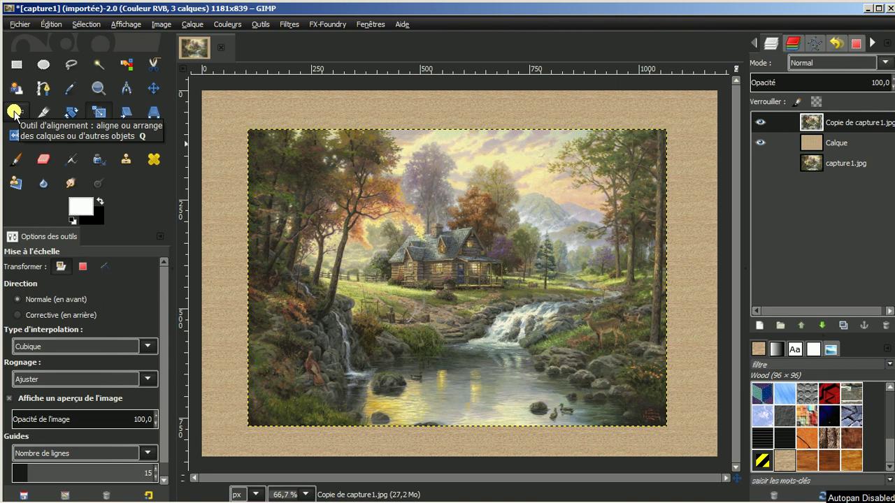
pyautogui.click(14, 111)
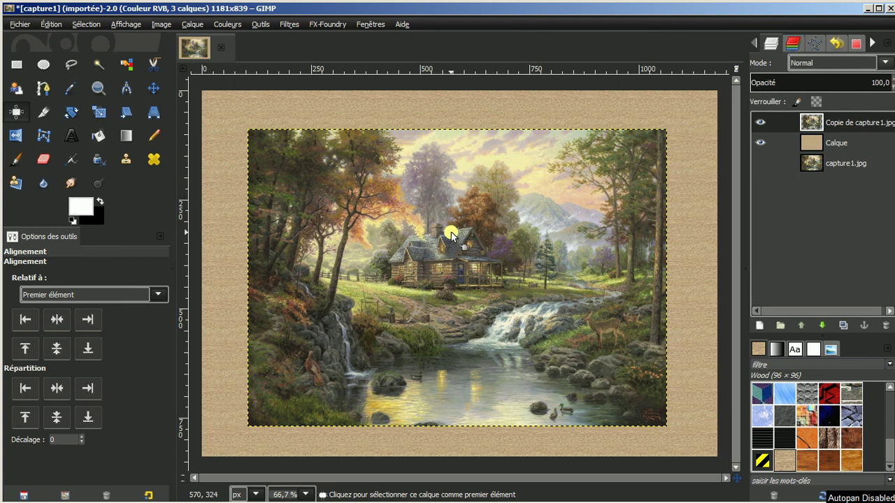
pyautogui.click(460, 258)
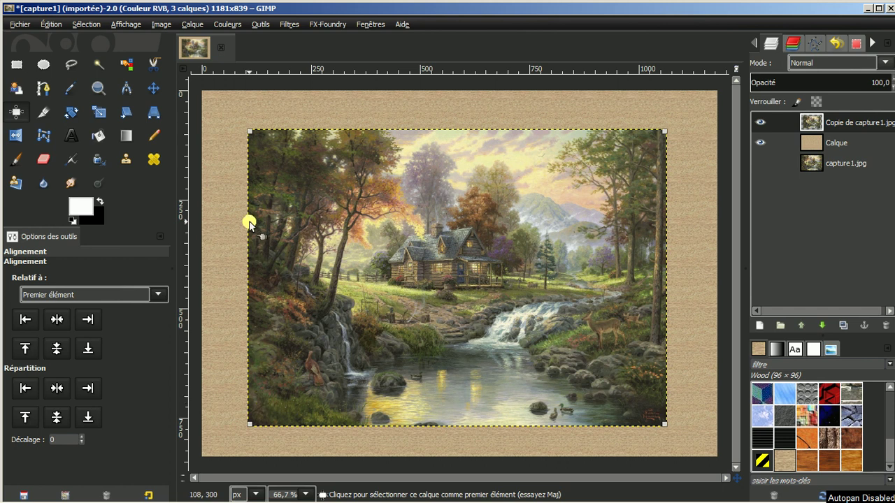
pyautogui.click(55, 319)
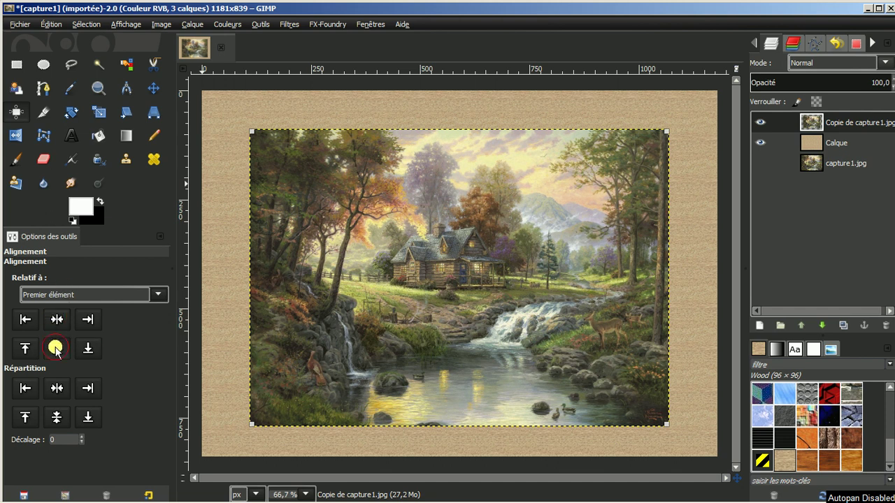
pyautogui.click(55, 349)
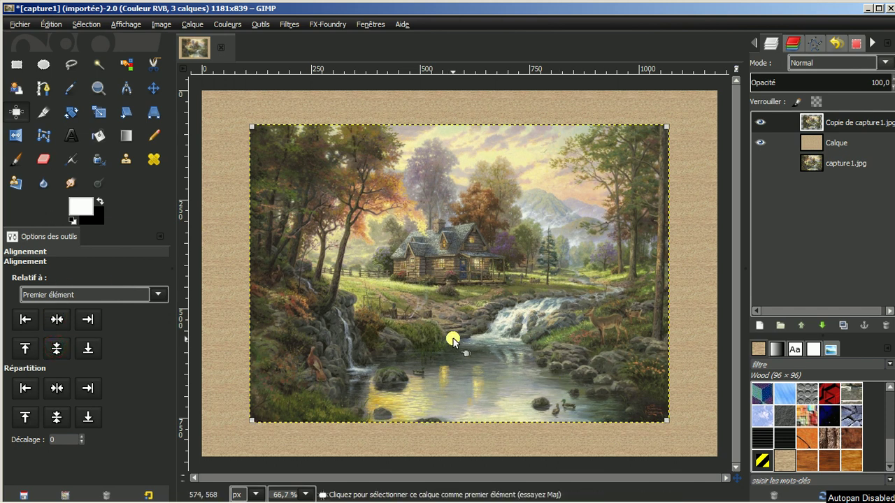
pyautogui.click(155, 89)
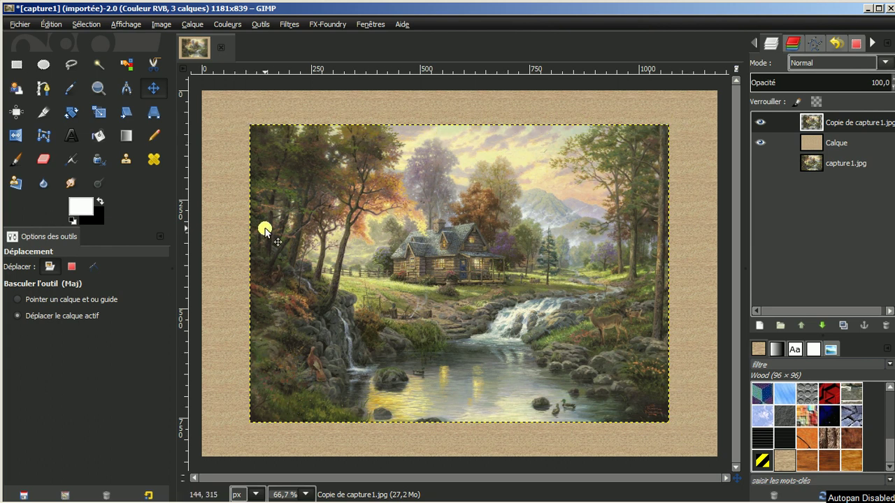
pyautogui.click(846, 126)
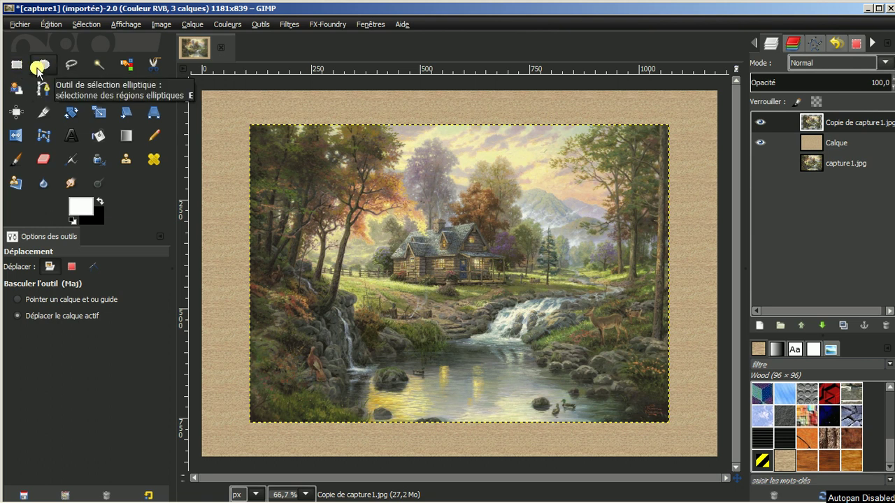
# Draw a 990×711 rectangular selection at 98,66 just outside the photo's edges.
pyautogui.click(17, 66)
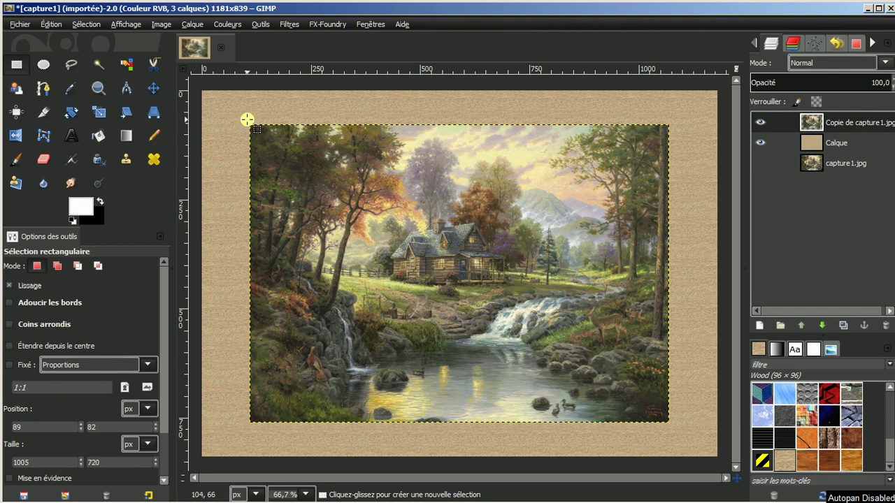
pyautogui.moveTo(244, 120)
pyautogui.mouseDown()
pyautogui.moveTo(276, 425)
pyautogui.moveTo(676, 430)
pyautogui.mouseUp()
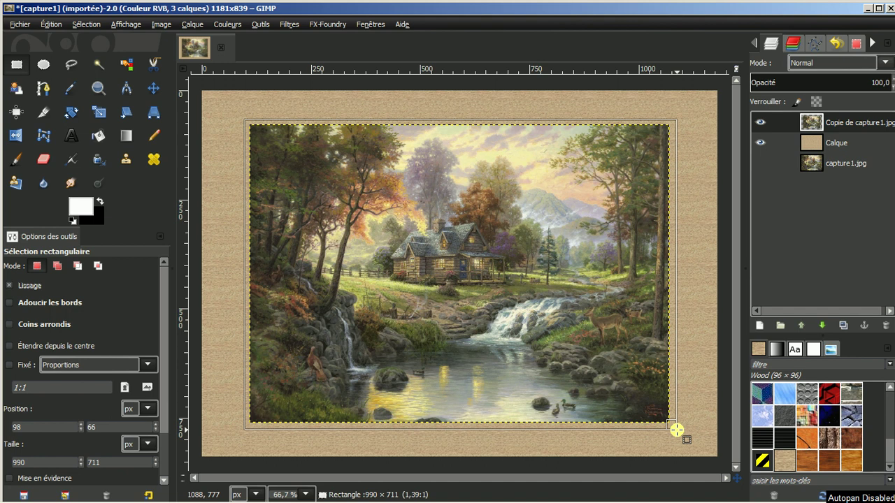
pyautogui.moveTo(676, 430); pyautogui.dragTo(676, 429)
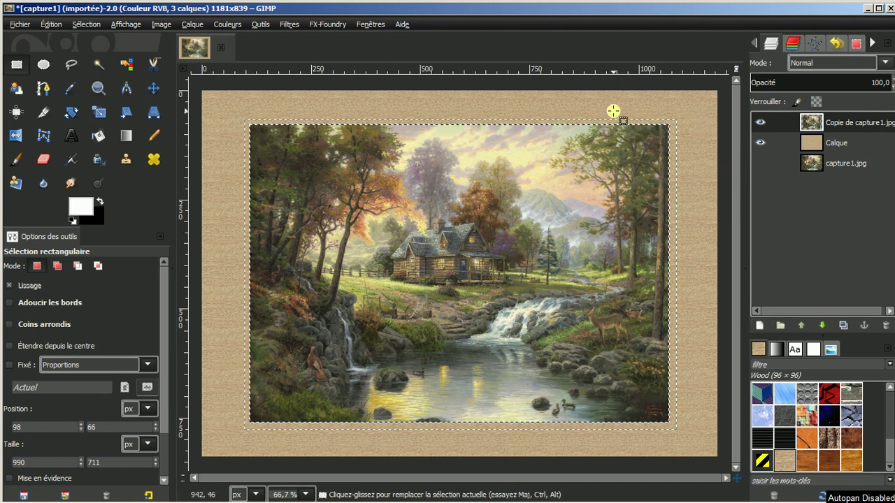
pyautogui.click(761, 326)
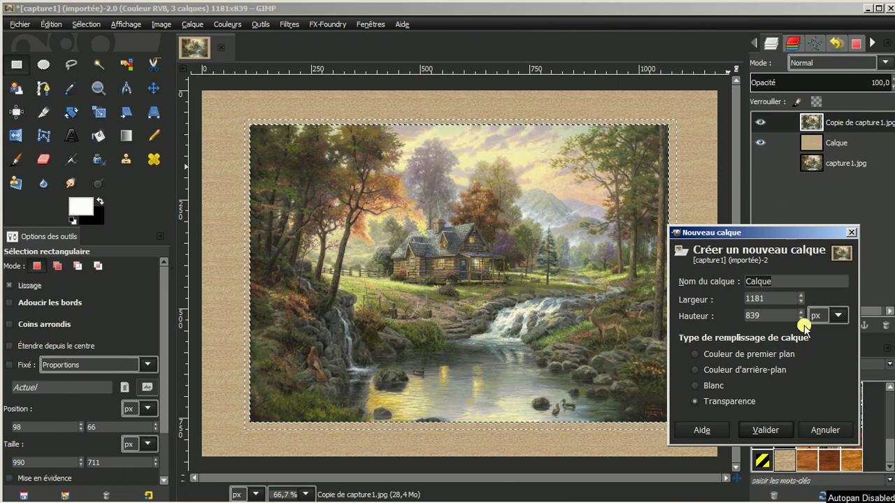
# Add transparent Calque #1 beneath the photo copy and fill the selection with white.
pyautogui.click(766, 430)
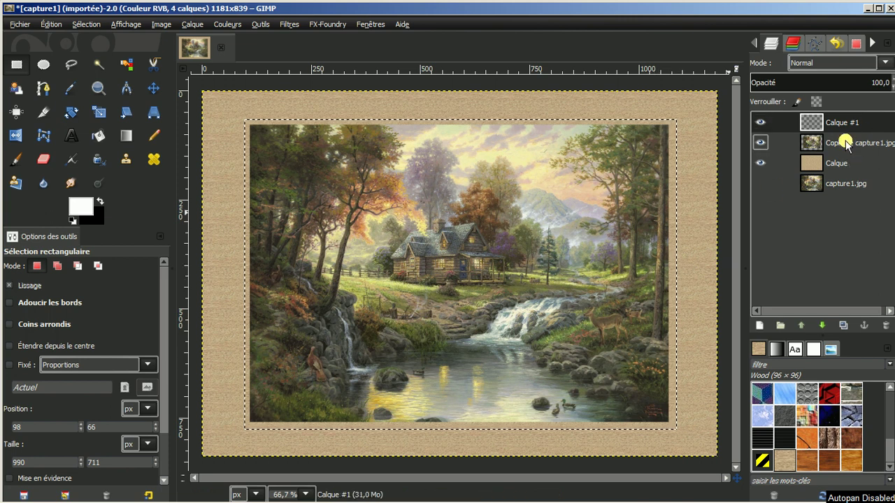
pyautogui.click(837, 143)
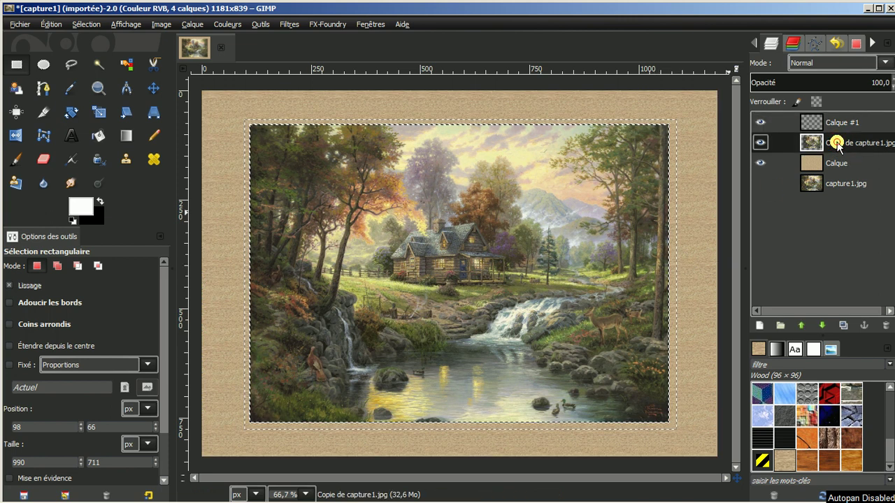
pyautogui.click(802, 327)
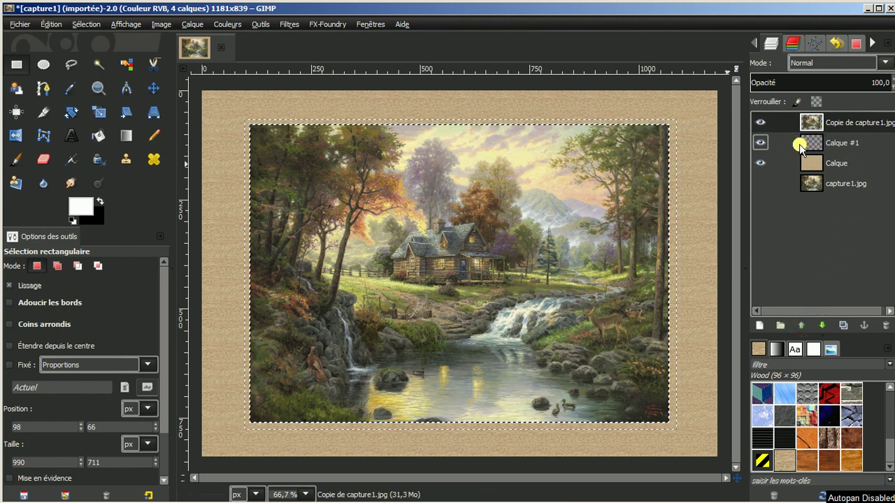
pyautogui.click(840, 144)
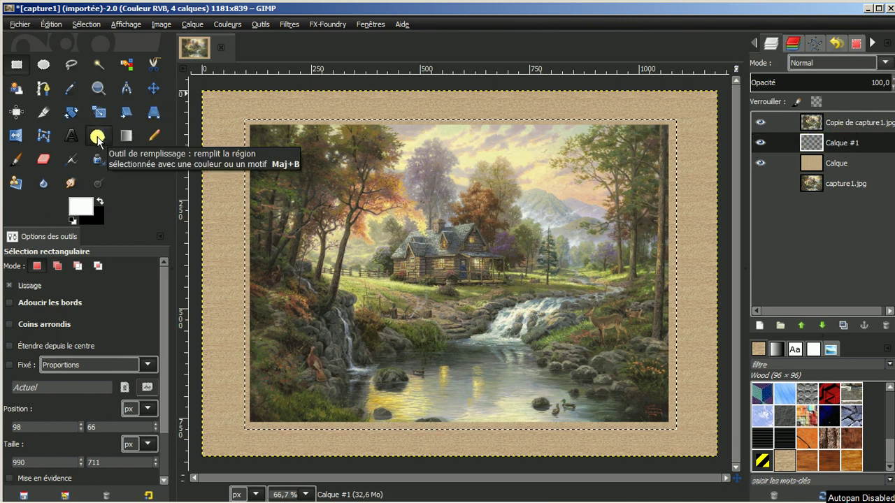
pyautogui.click(97, 137)
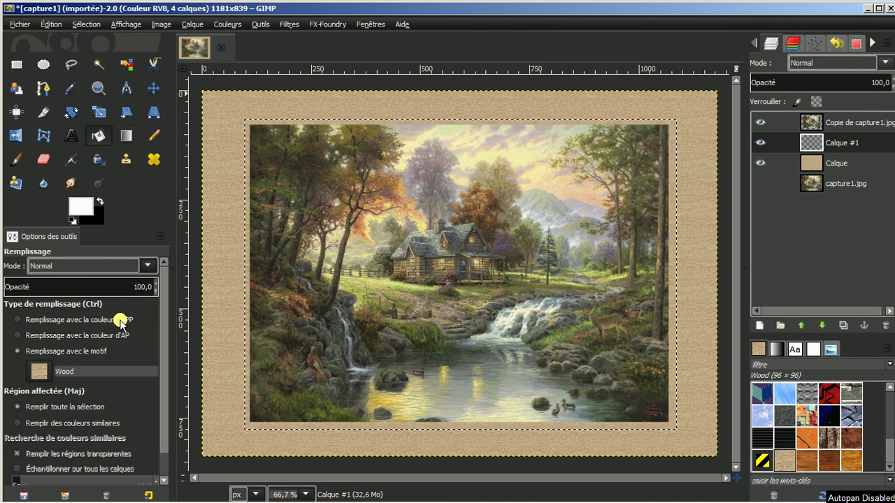
pyautogui.click(18, 321)
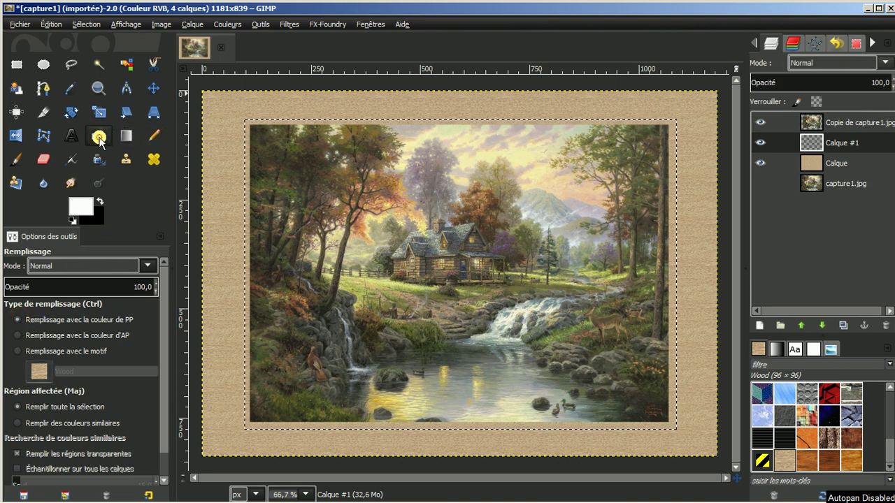
pyautogui.click(246, 130)
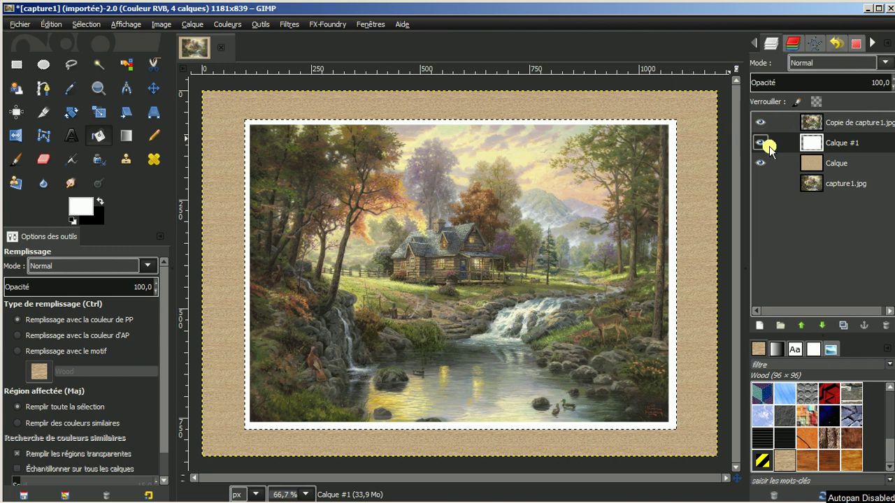
pyautogui.click(839, 124)
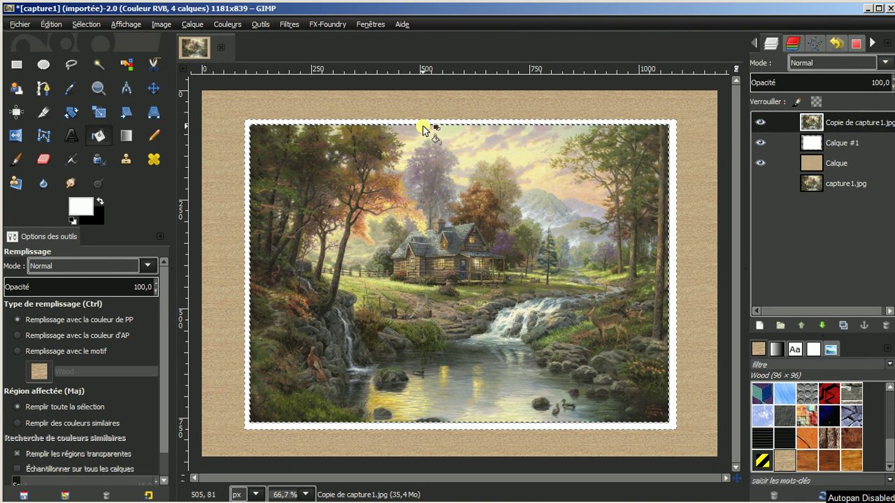
# Merge Copie de capture1.jpg down into Calque #1 and toggle its visibility to verify.
pyautogui.click(848, 120)
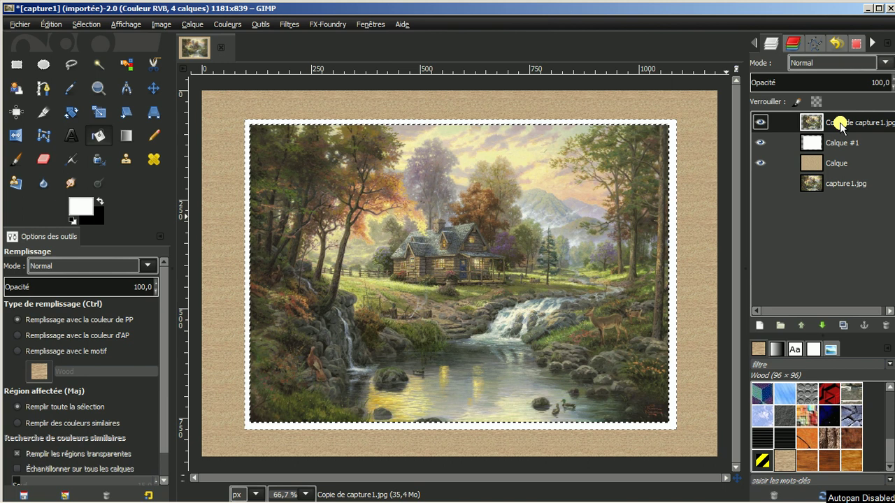
pyautogui.rightClick(841, 125)
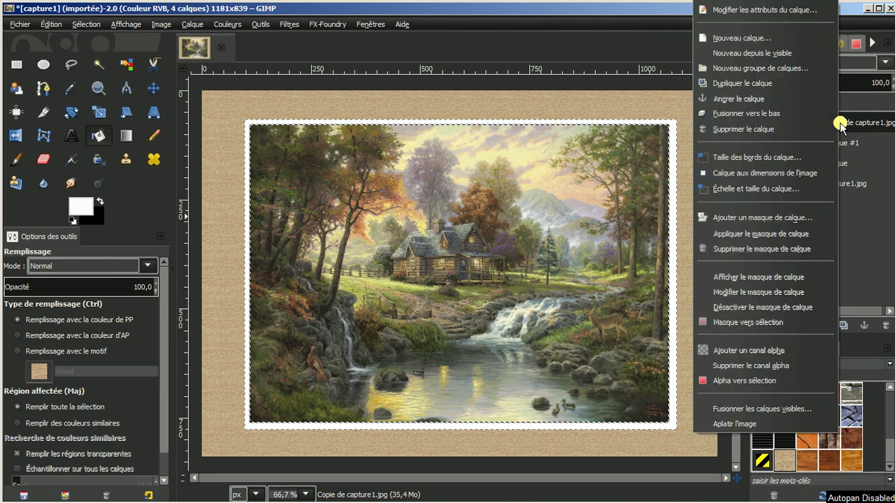
pyautogui.click(783, 114)
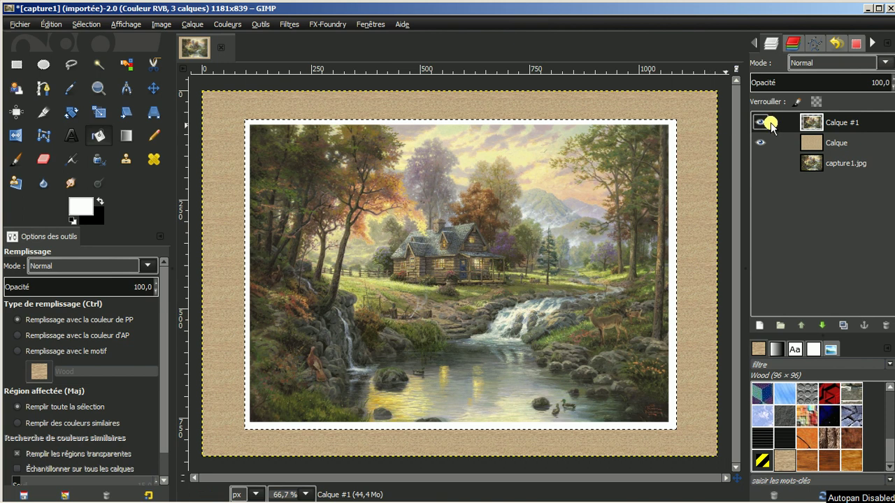
pyautogui.click(761, 124)
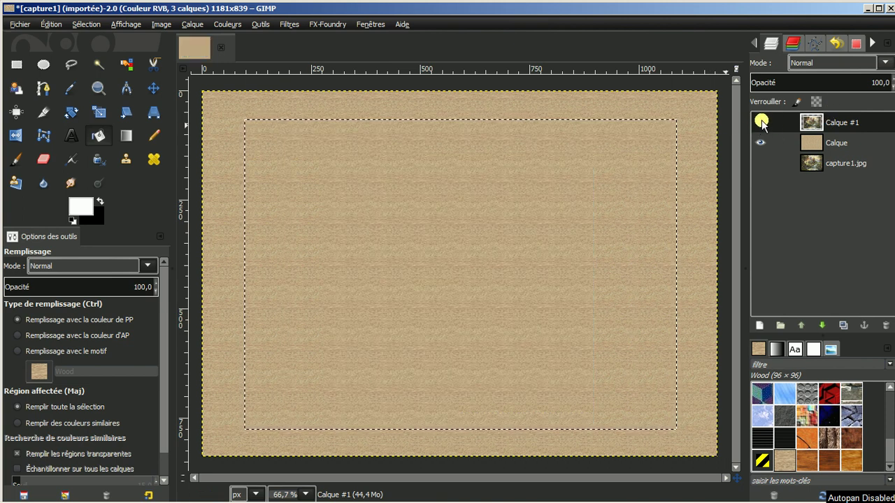
pyautogui.click(760, 122)
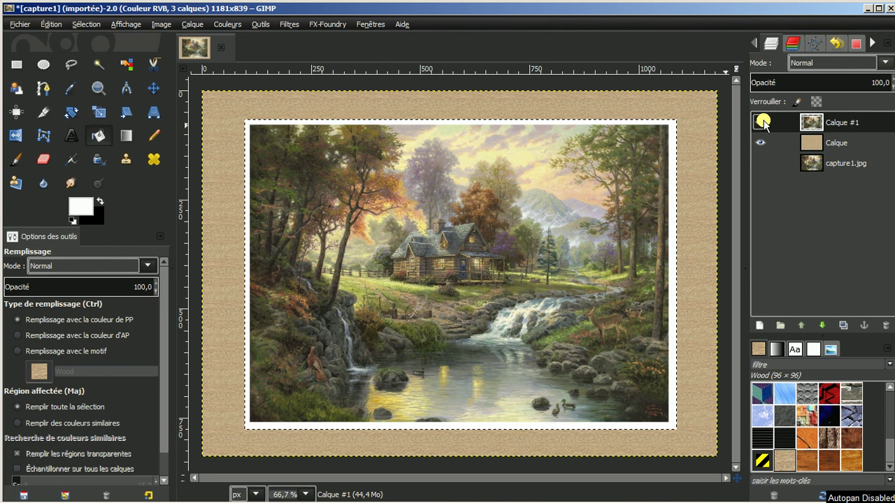
pyautogui.click(761, 122)
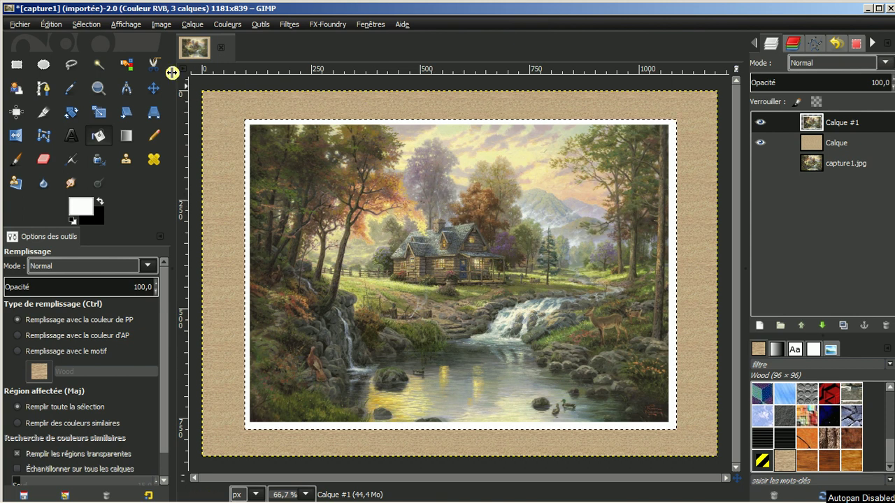
# Freehand-select the photo's left strip along a jagged tear line down the photo.
pyautogui.click(69, 63)
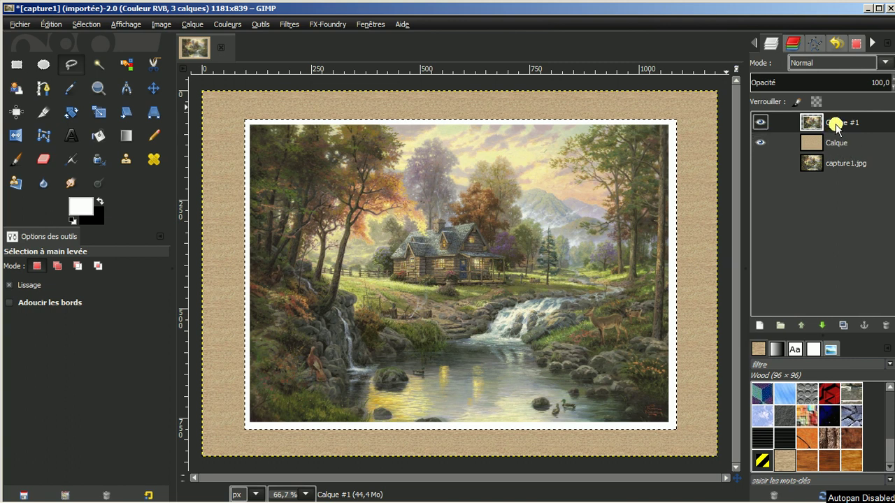
pyautogui.click(349, 111)
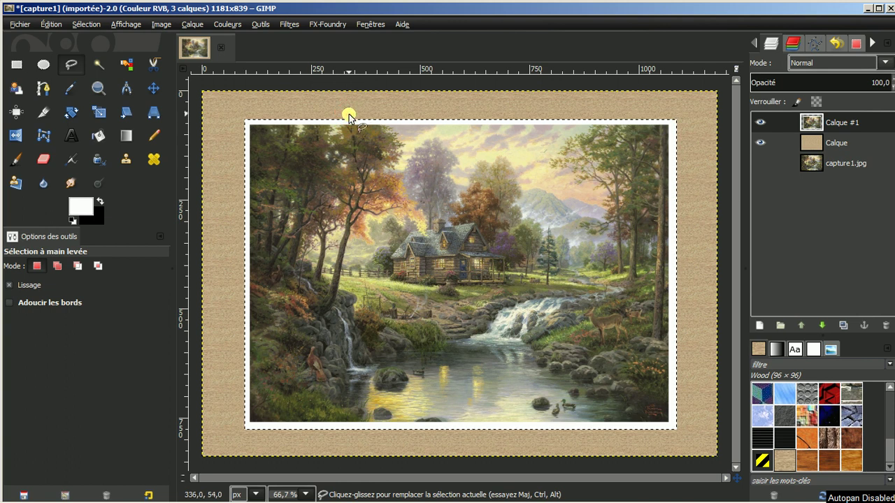
pyautogui.moveTo(349, 144); pyautogui.dragTo(340, 183)
pyautogui.moveTo(329, 232); pyautogui.dragTo(244, 363)
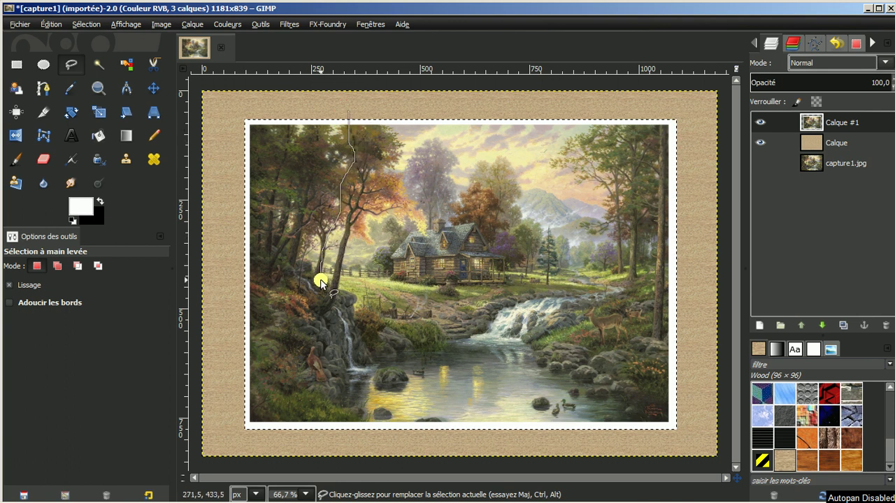
pyautogui.click(225, 375)
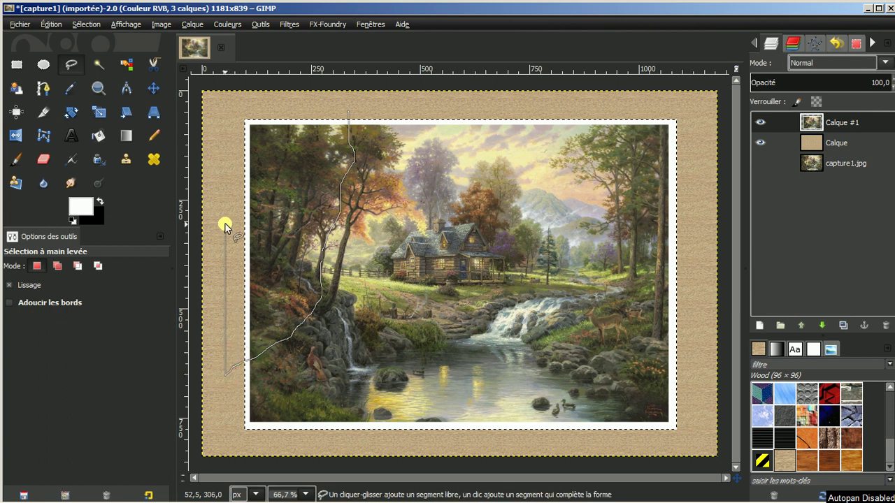
pyautogui.click(224, 105)
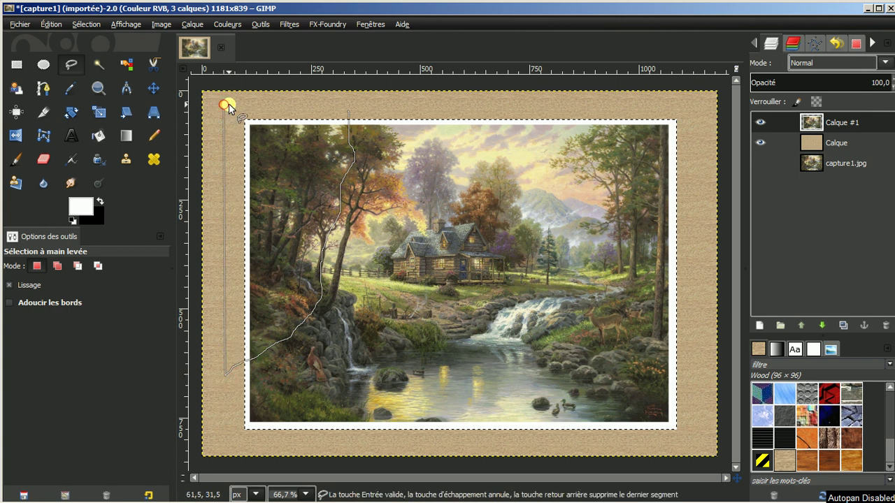
pyautogui.click(349, 112)
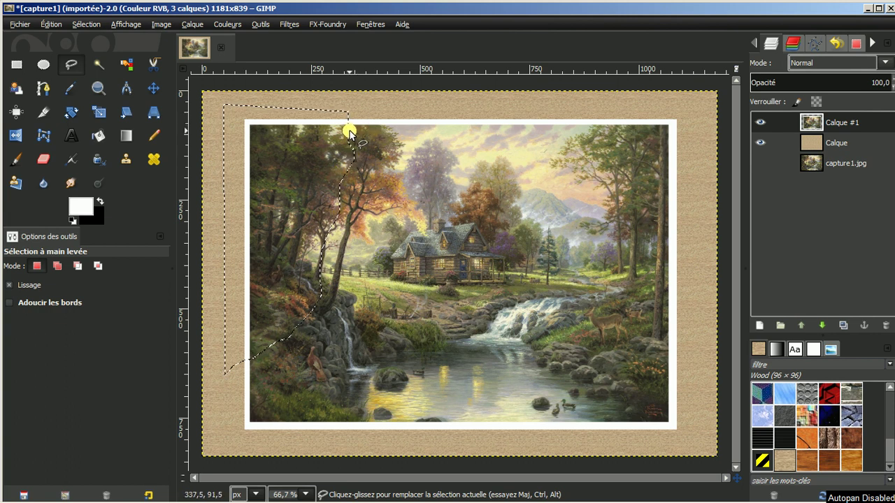
# Roughen the selection edge with Distort: threshold 127, spread 8, granularity 4, smooth 2.
pyautogui.click(79, 25)
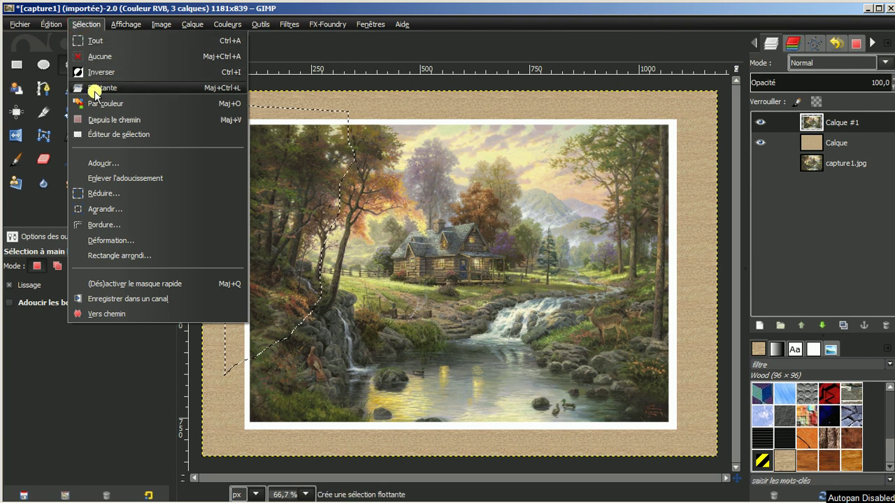
pyautogui.click(95, 242)
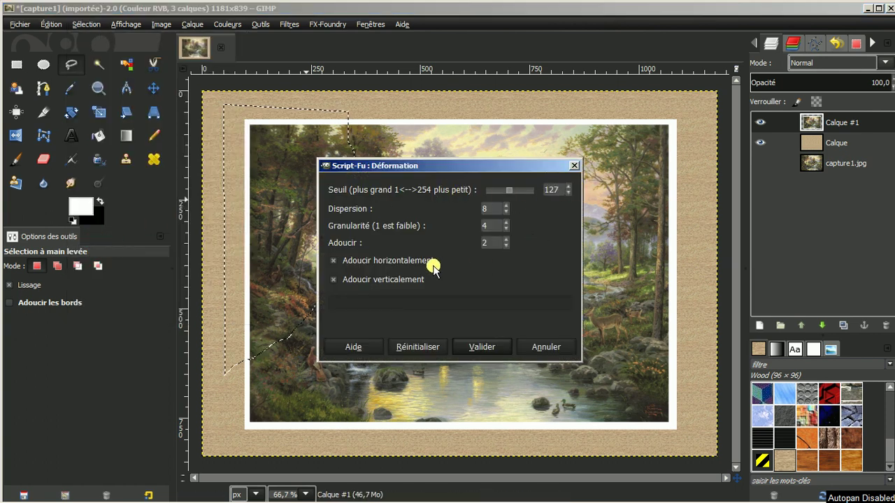
pyautogui.click(483, 346)
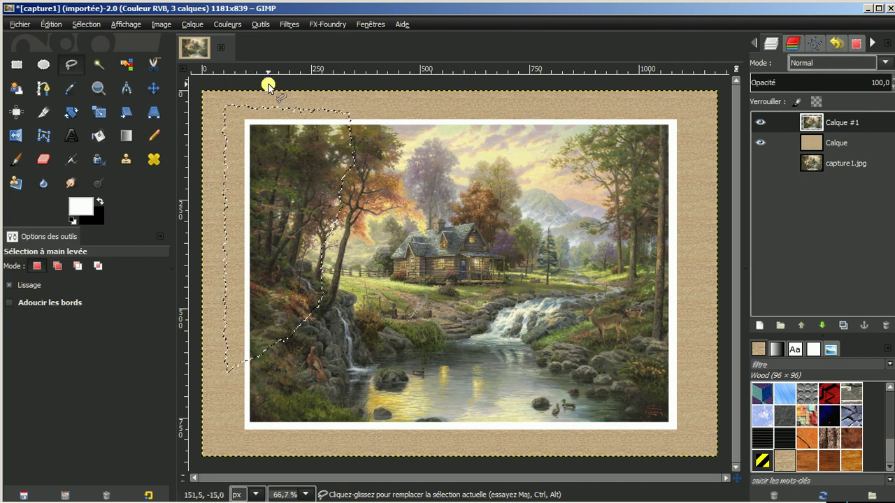
# Cut and paste the ragged left strip, shift it up-left, and anchor it onto the photo.
pyautogui.click(54, 24)
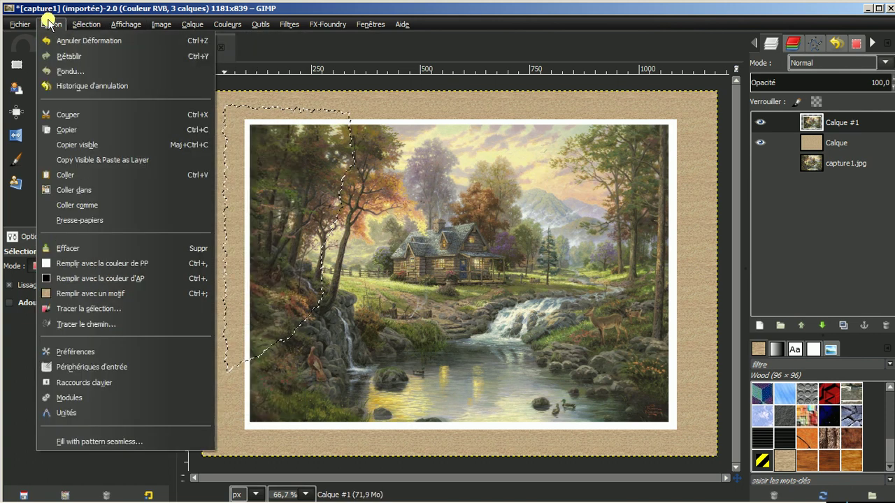
pyautogui.click(61, 116)
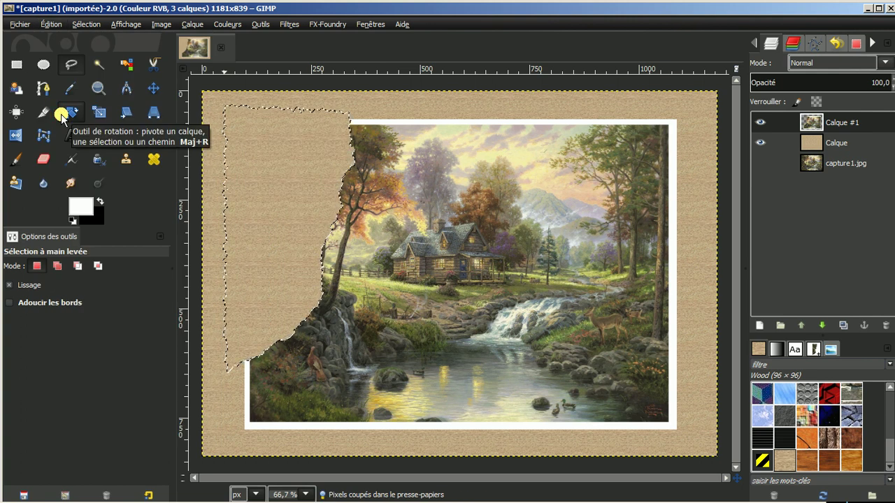
pyautogui.click(50, 25)
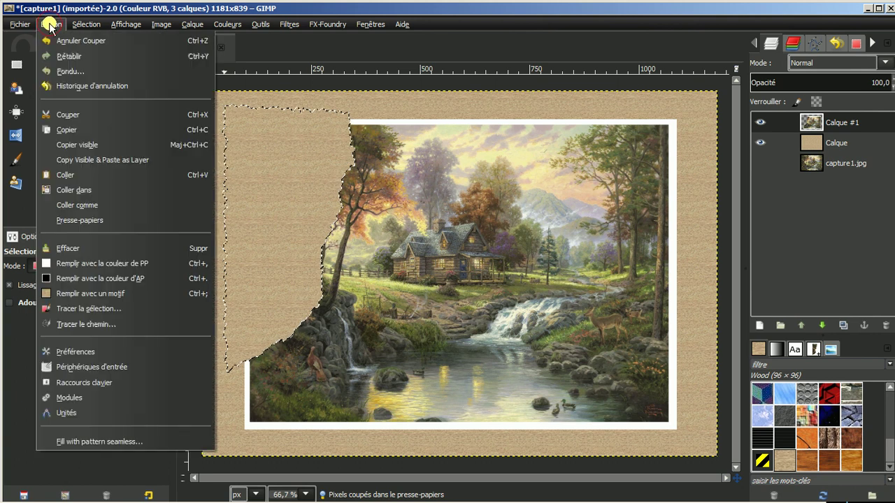
pyautogui.click(67, 177)
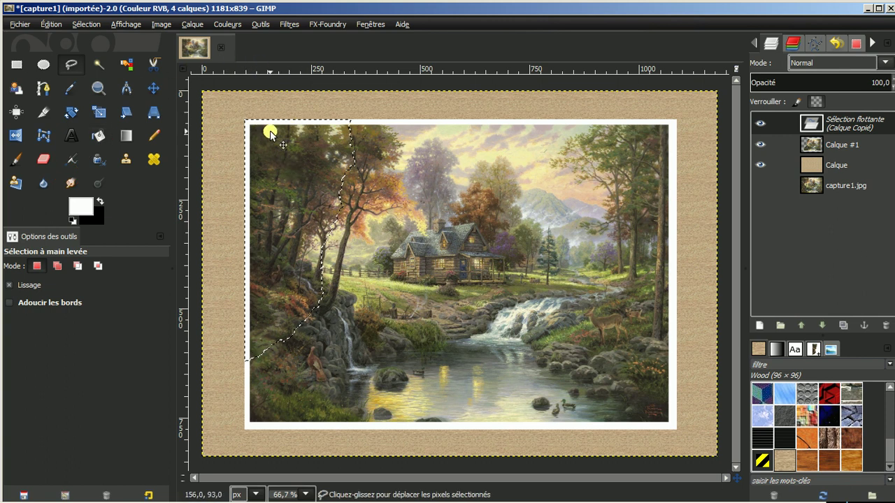
pyautogui.moveTo(293, 210); pyautogui.dragTo(262, 190)
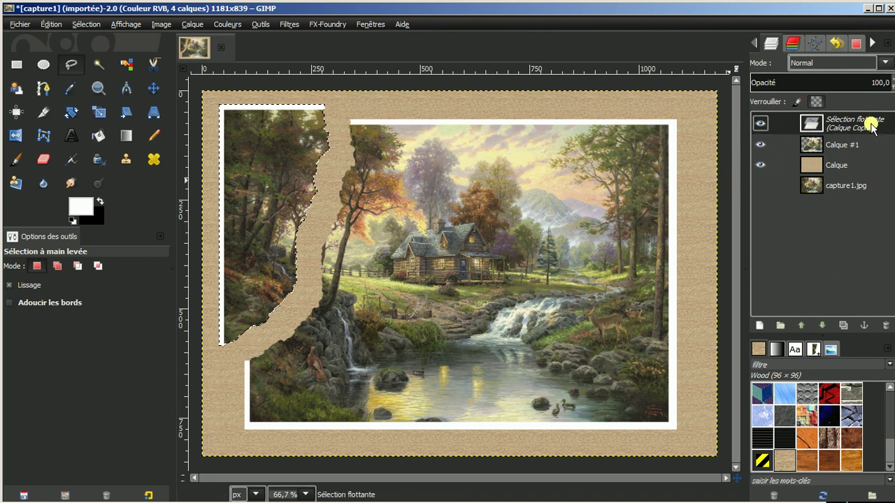
pyautogui.click(864, 325)
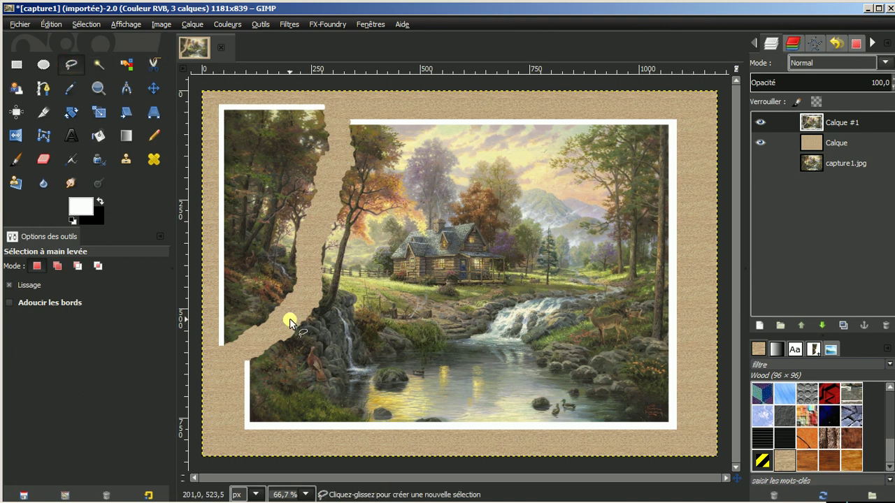
# Lasso the photo's bottom-left corner and roughen the selection edge with Distort at default settings.
pyautogui.moveTo(289, 320); pyautogui.dragTo(355, 424)
pyautogui.moveTo(364, 442); pyautogui.dragTo(364, 439)
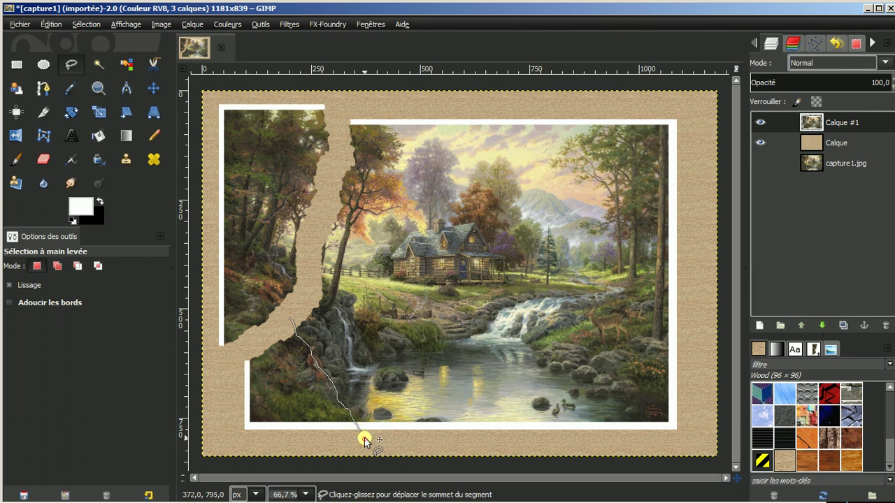
pyautogui.click(231, 440)
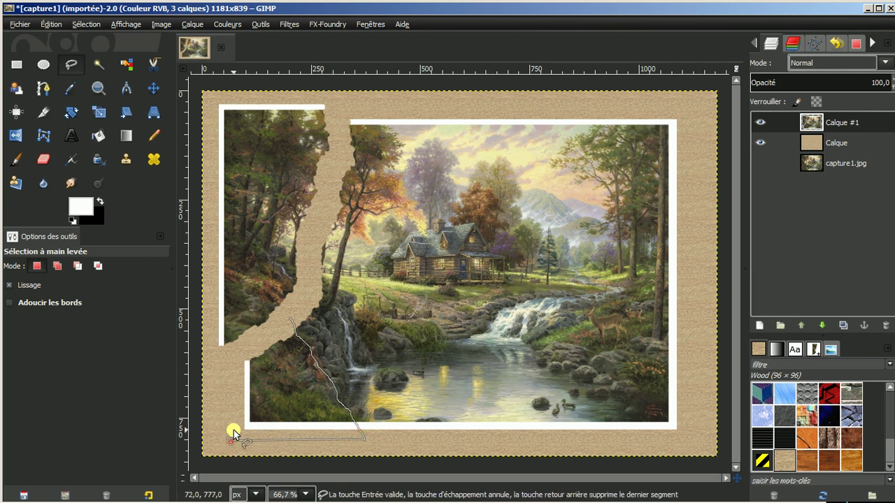
pyautogui.click(234, 355)
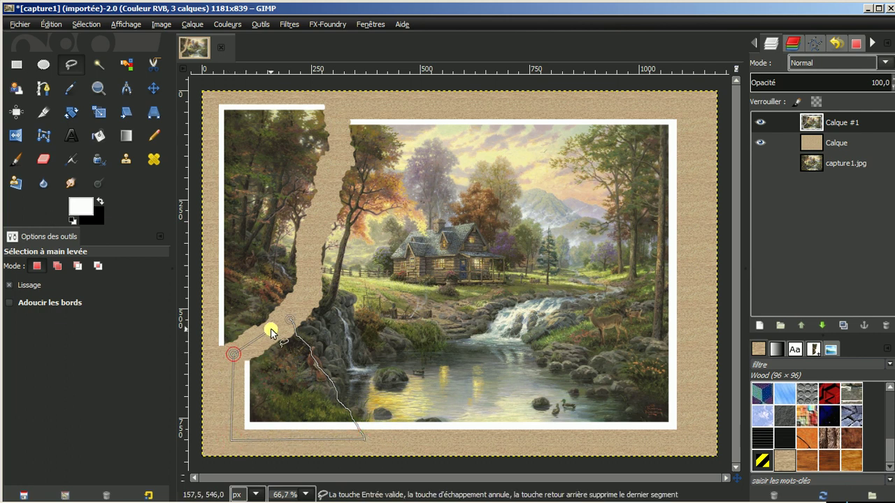
pyautogui.click(289, 323)
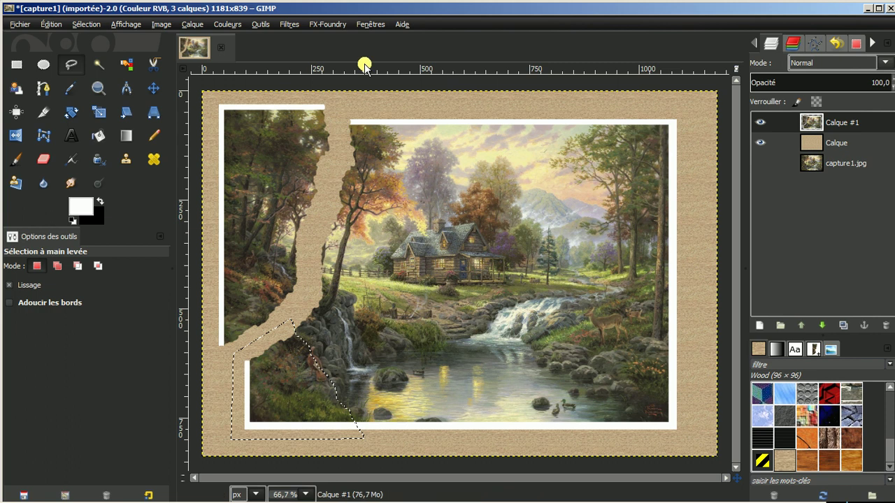
pyautogui.click(87, 25)
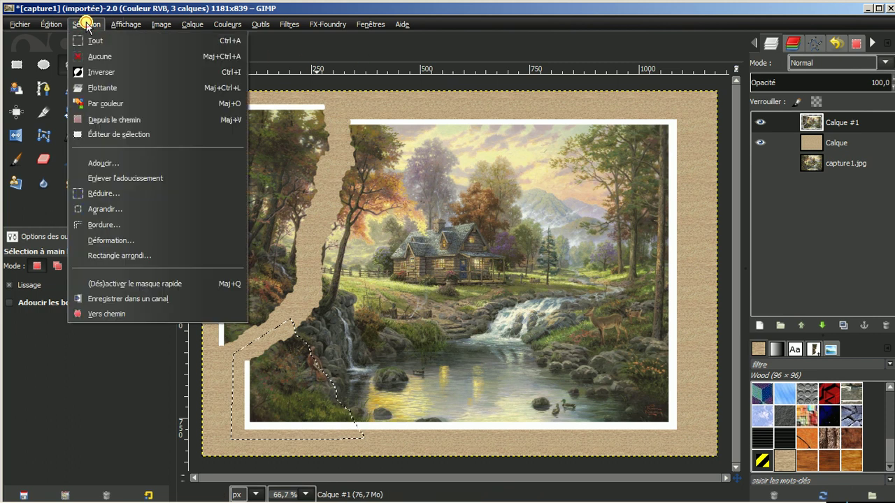
pyautogui.click(95, 242)
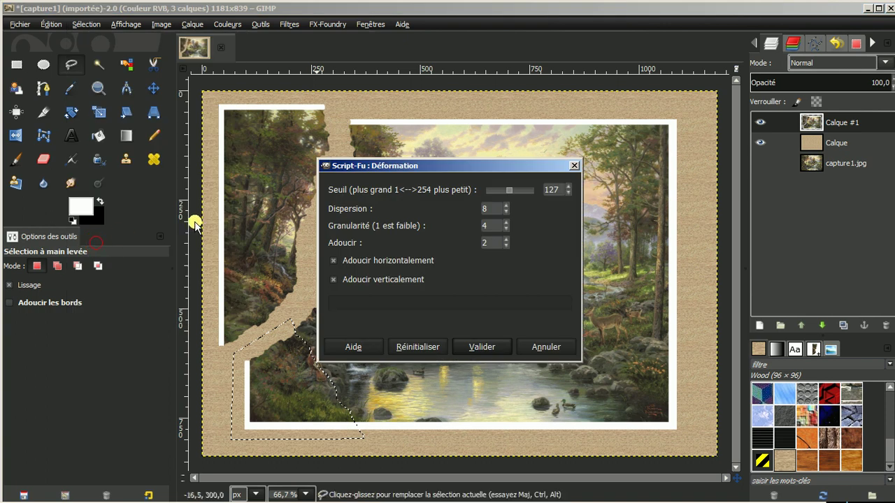
pyautogui.click(479, 345)
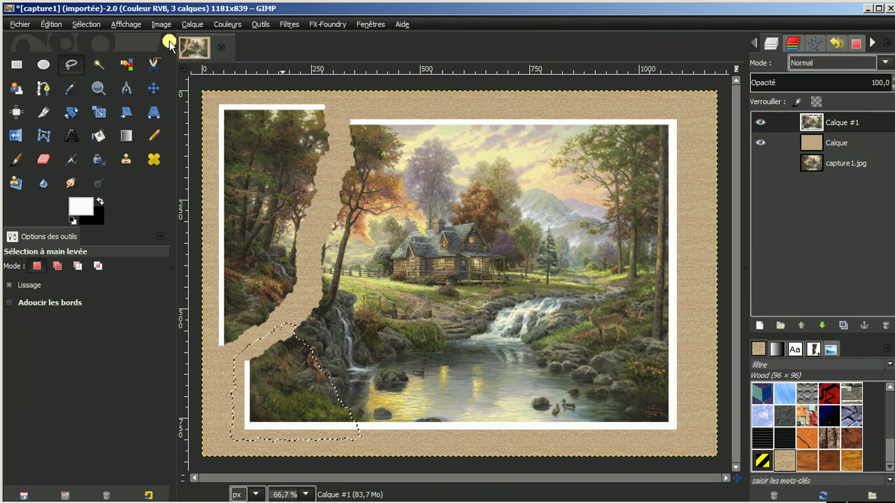
# Cut and paste the bottom-left piece, nudge it left and down, and anchor it.
pyautogui.click(51, 25)
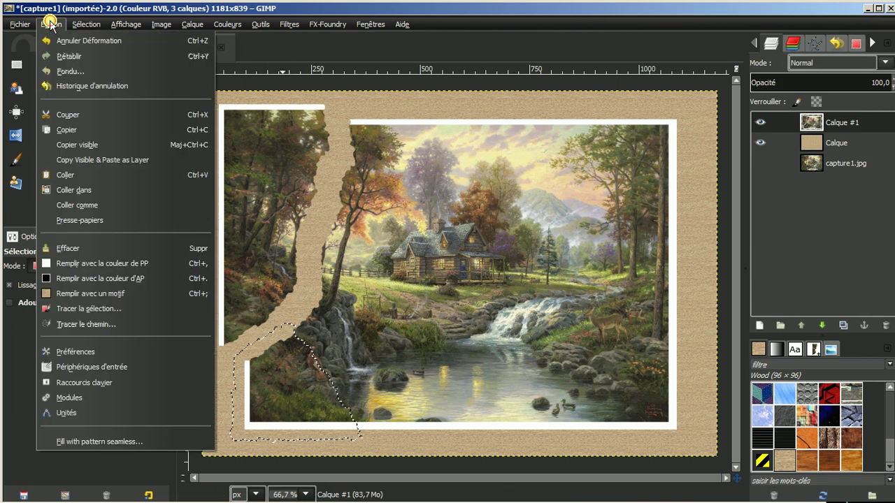
pyautogui.click(67, 114)
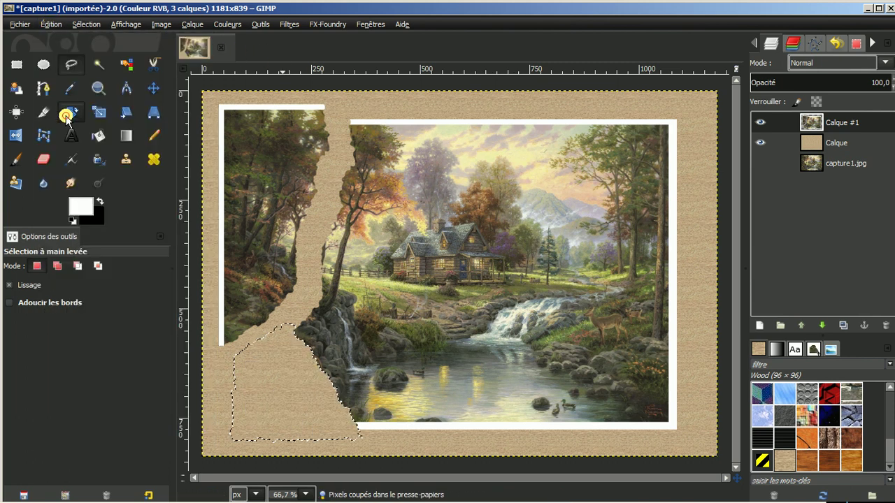
pyautogui.click(52, 25)
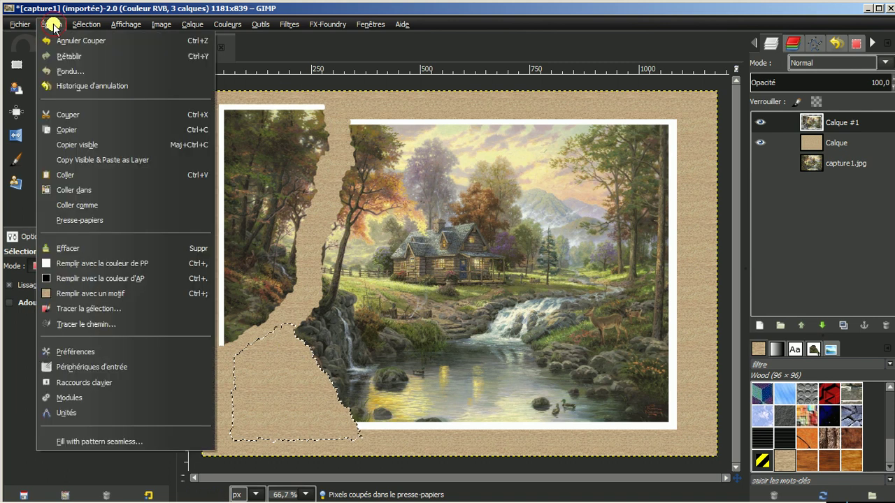
pyautogui.click(61, 176)
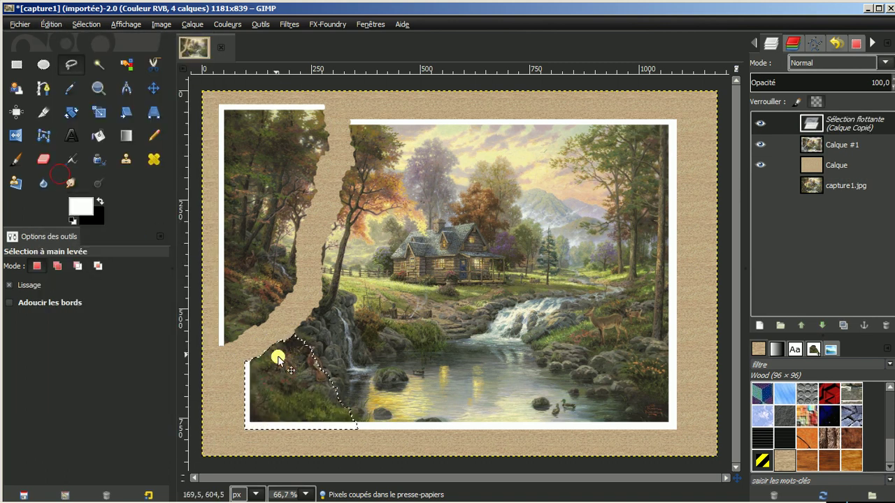
pyautogui.moveTo(290, 377); pyautogui.dragTo(278, 379)
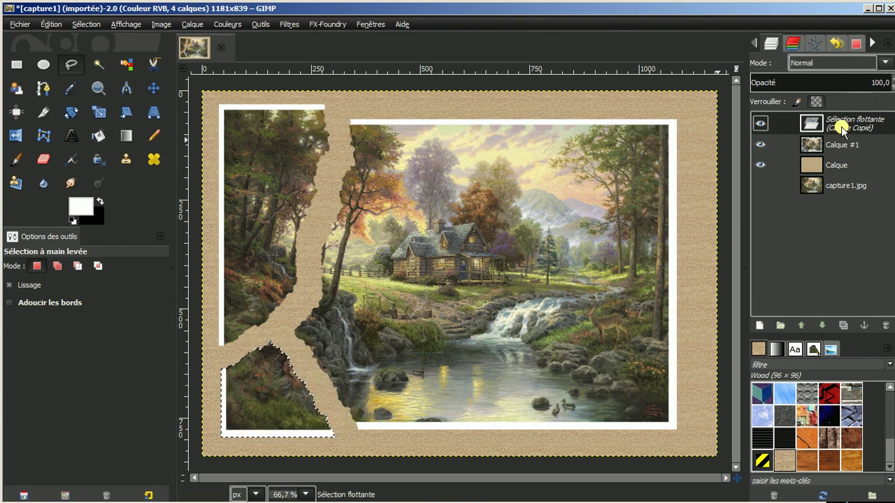
pyautogui.click(864, 326)
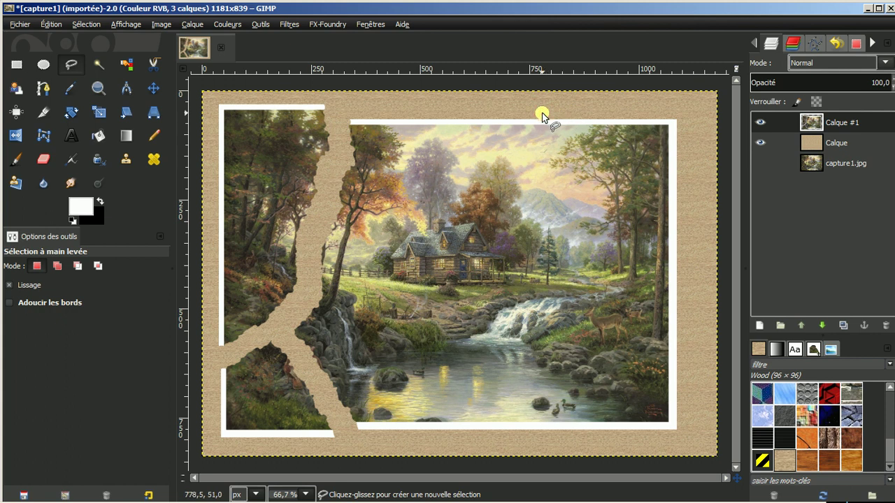
# Lasso the photo's right strip past the deer and roughen its edge with Distort.
pyautogui.moveTo(542, 109); pyautogui.dragTo(563, 198)
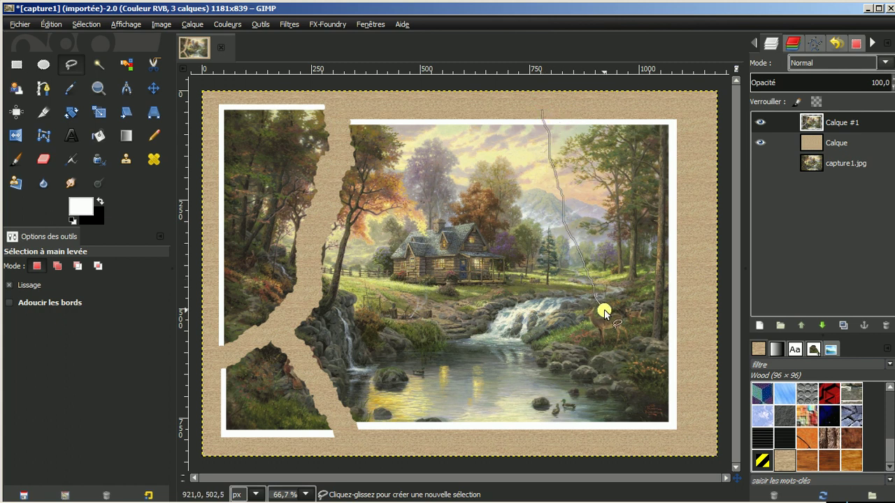
pyautogui.moveTo(603, 311); pyautogui.dragTo(685, 381)
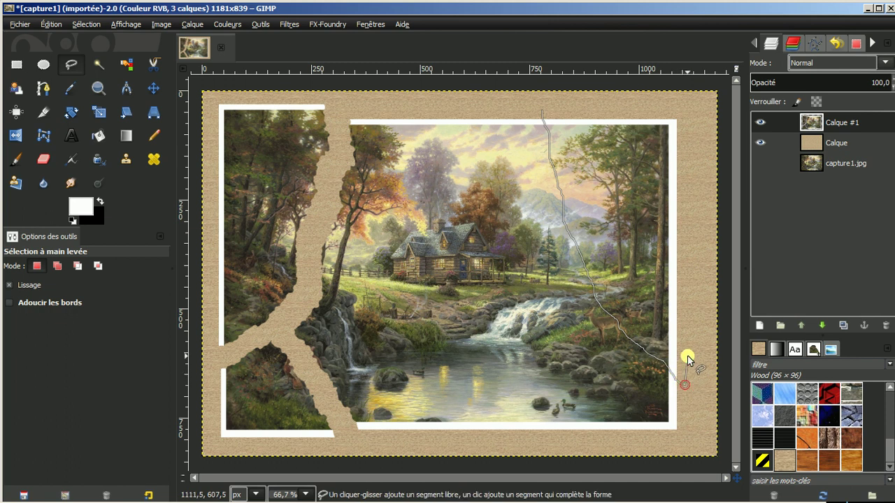
pyautogui.click(688, 108)
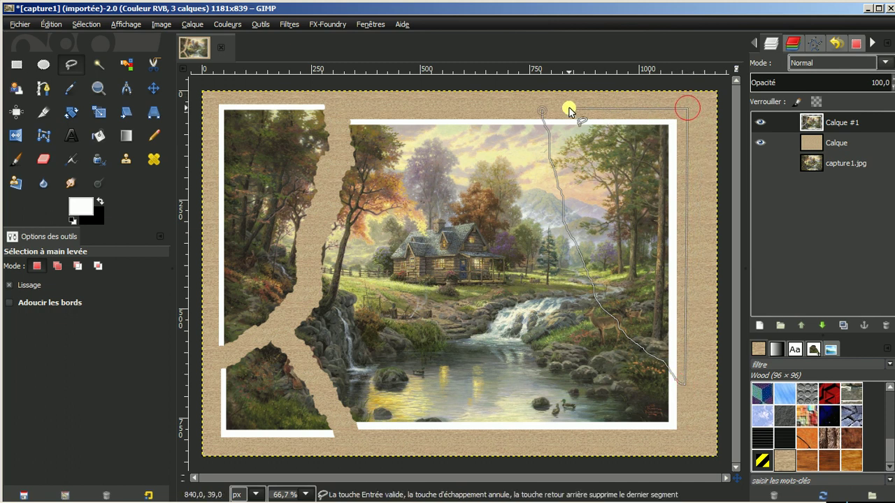
pyautogui.click(543, 110)
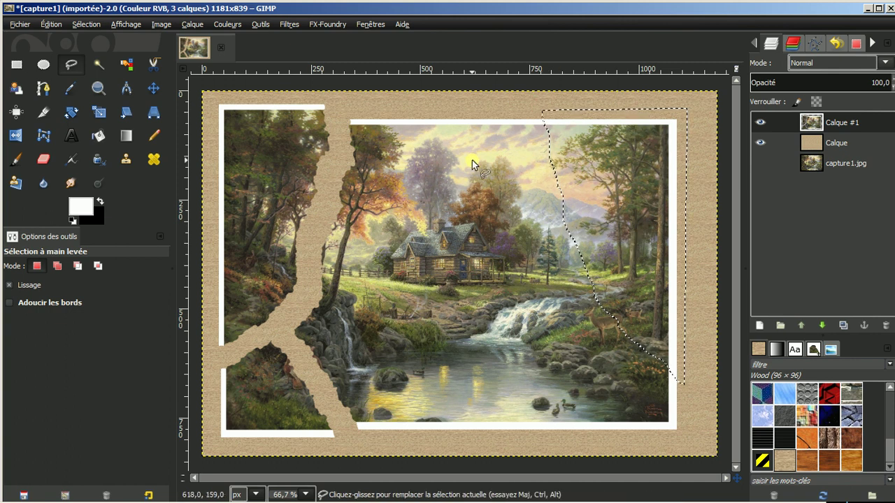
pyautogui.click(81, 25)
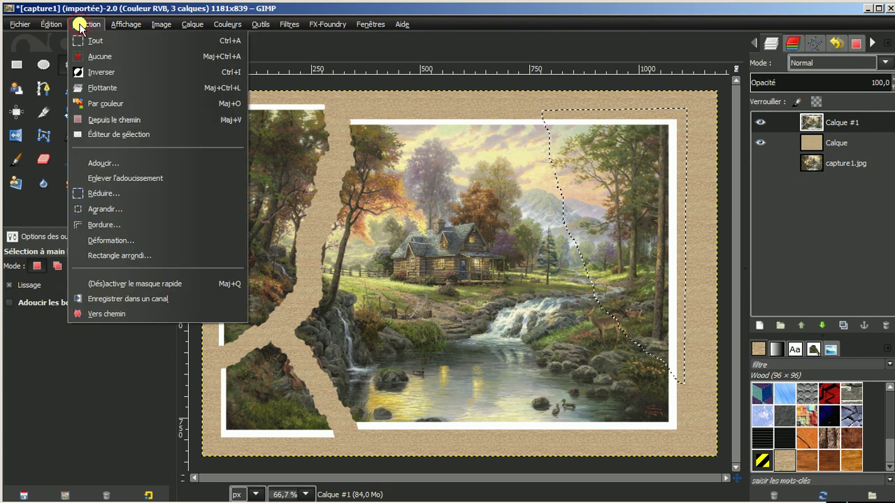
pyautogui.click(101, 240)
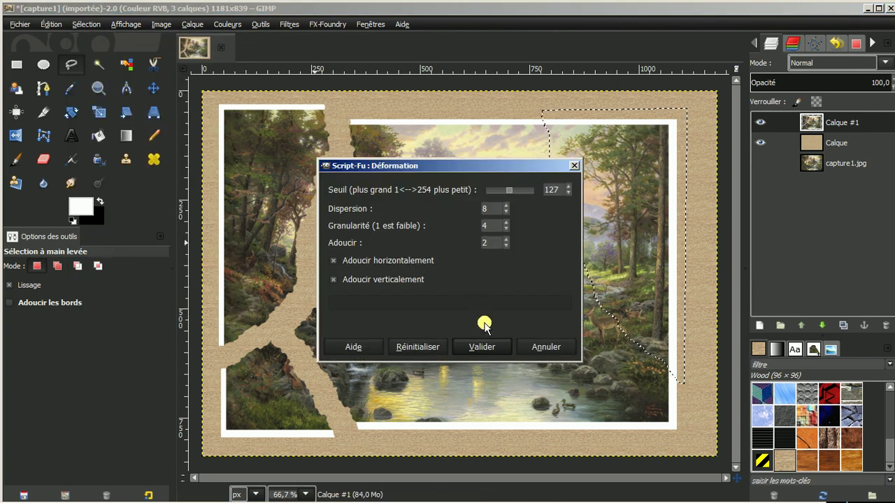
pyautogui.click(478, 348)
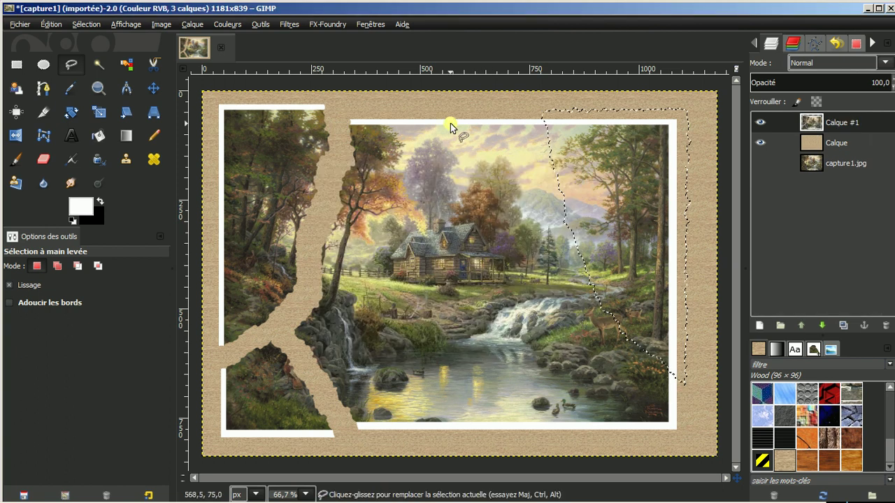
# Cut and paste the right piece, shift it up and right, and anchor it.
pyautogui.click(51, 25)
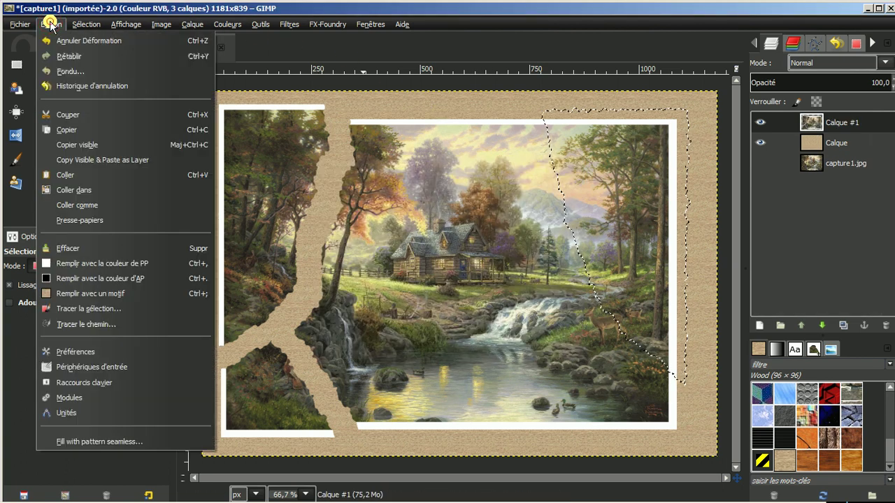
pyautogui.click(71, 117)
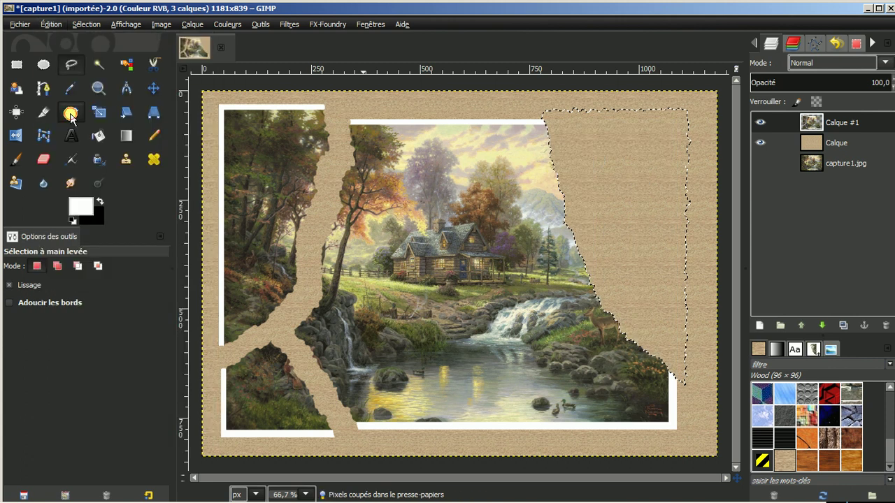
pyautogui.click(52, 26)
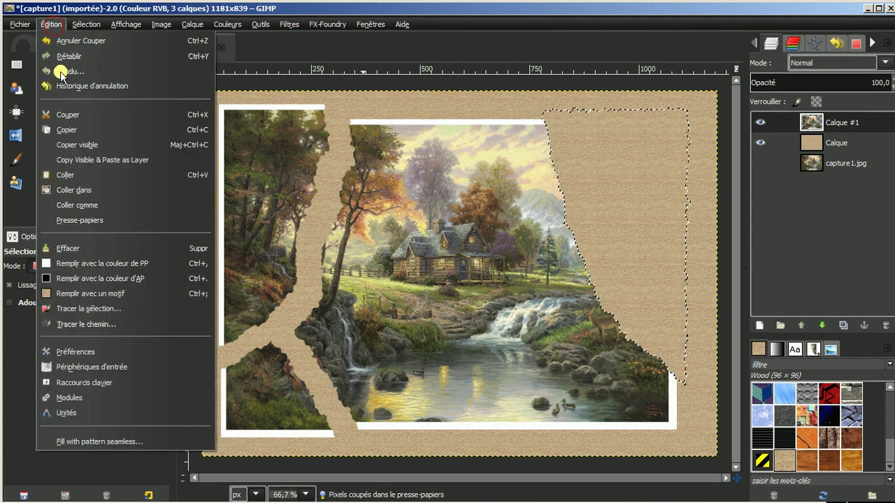
pyautogui.click(70, 174)
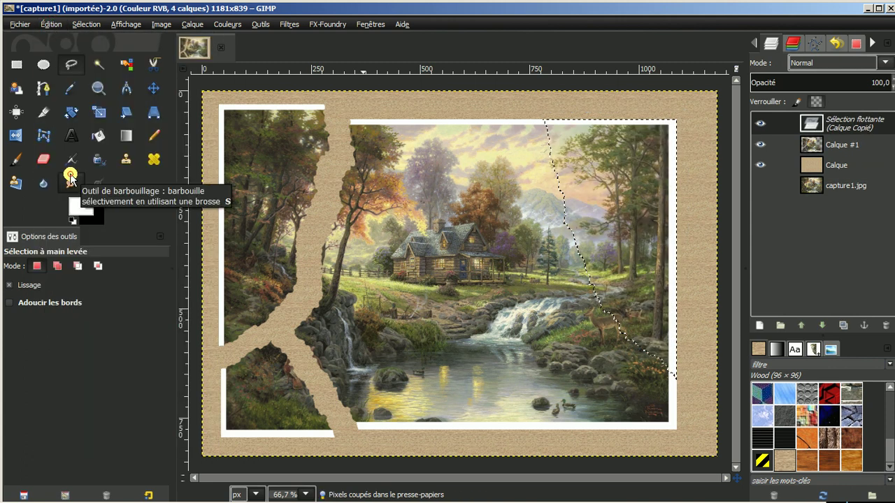
pyautogui.moveTo(613, 216); pyautogui.dragTo(644, 196)
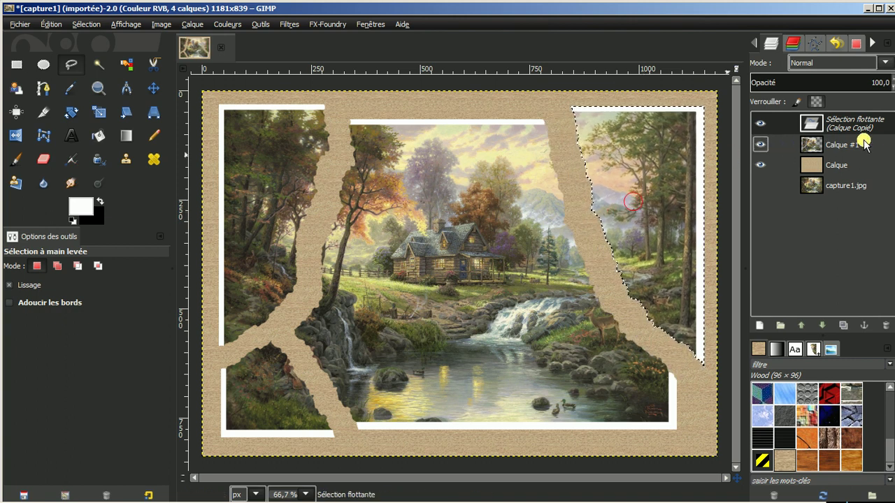
pyautogui.click(863, 327)
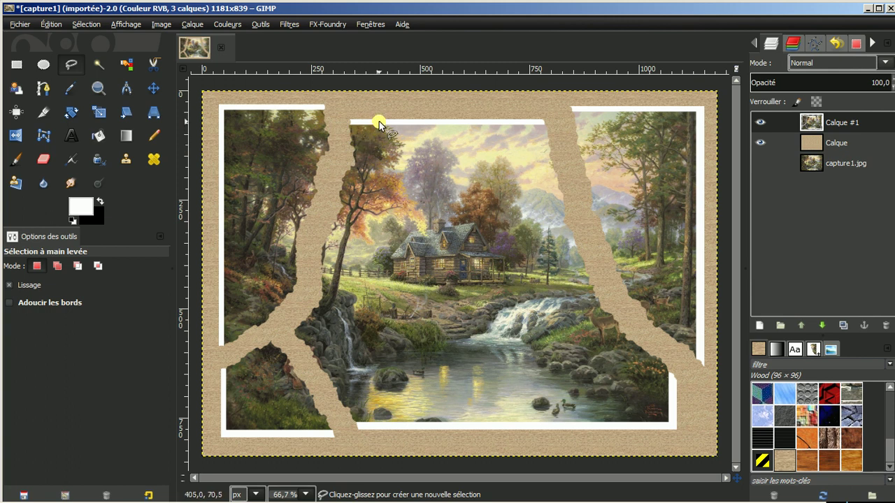
# Add transparent layer Calque #2 and set up the Paintbrush with the 2. Hardness 075 brush.
pyautogui.click(760, 327)
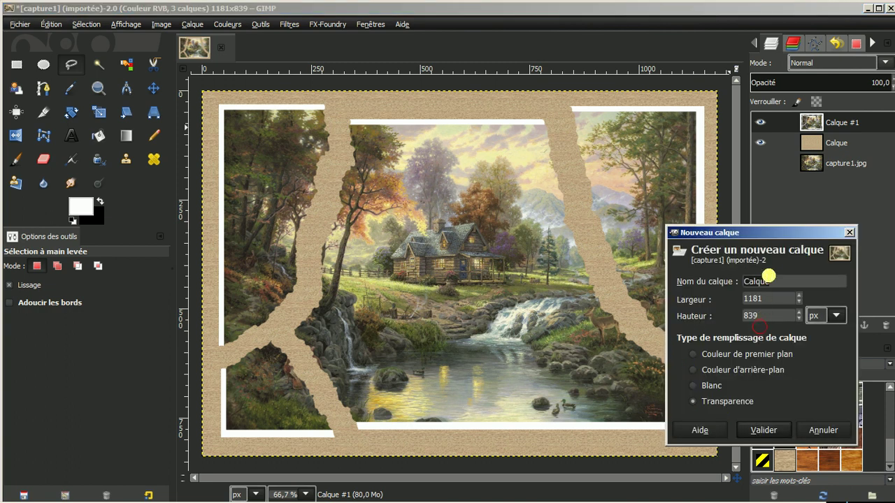
pyautogui.click(764, 431)
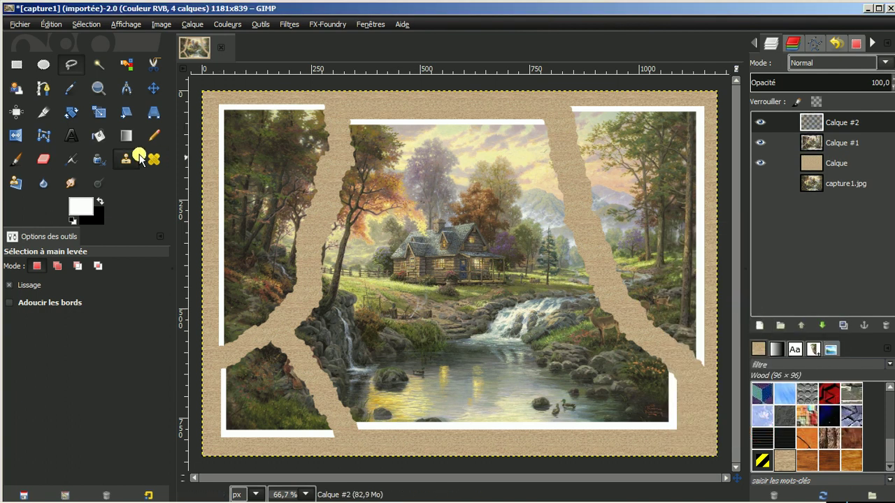
pyautogui.click(13, 161)
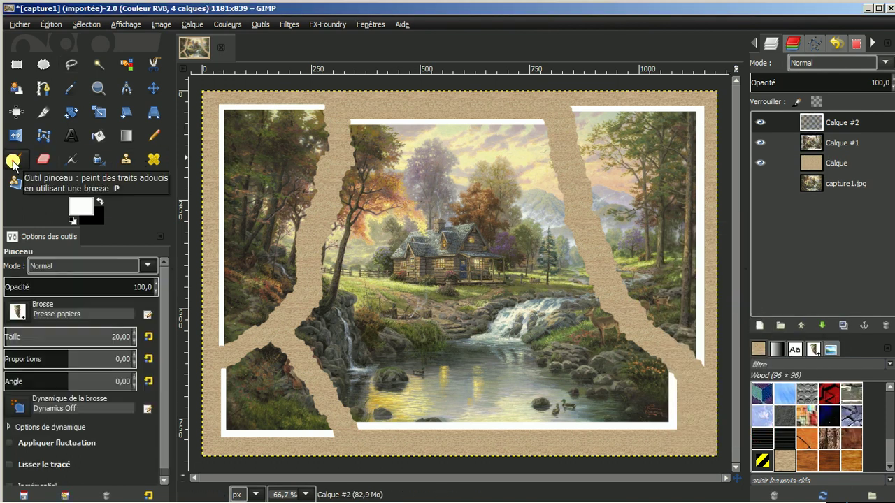
pyautogui.click(15, 313)
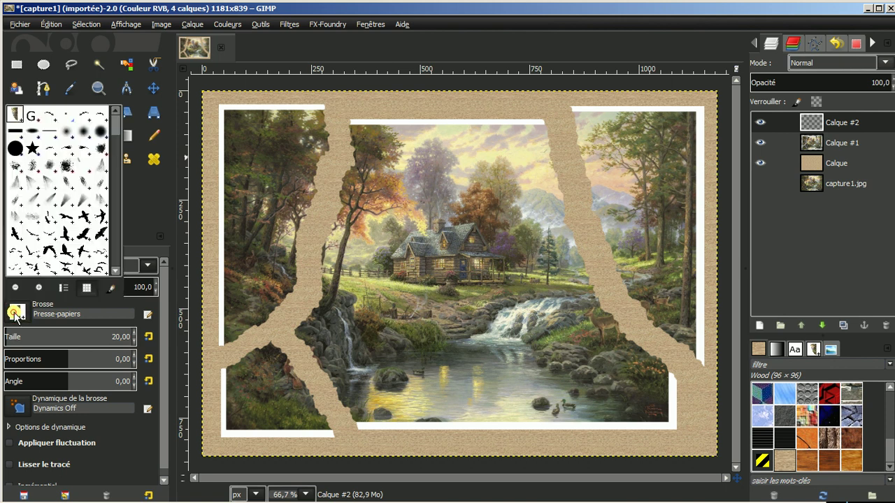
pyautogui.click(102, 130)
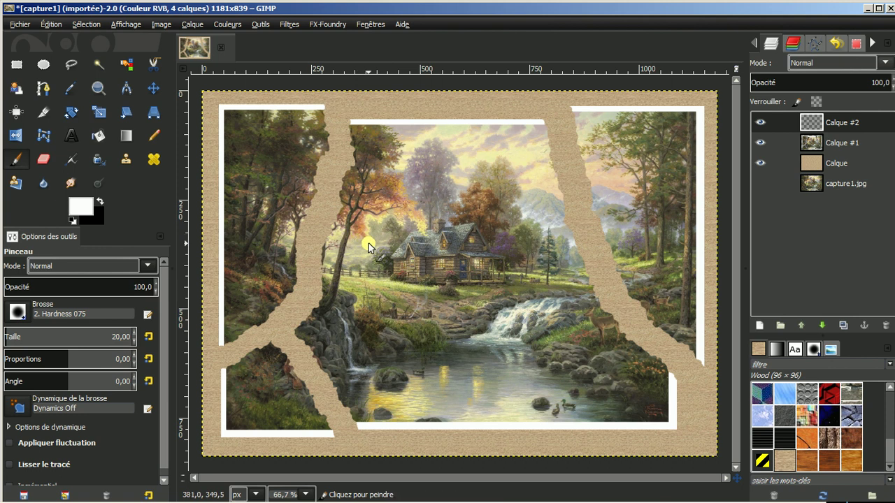
# At 100% zoom, move Calque #2 below Calque #1 and paint white along the middle piece's left tear.
pyautogui.press('1')
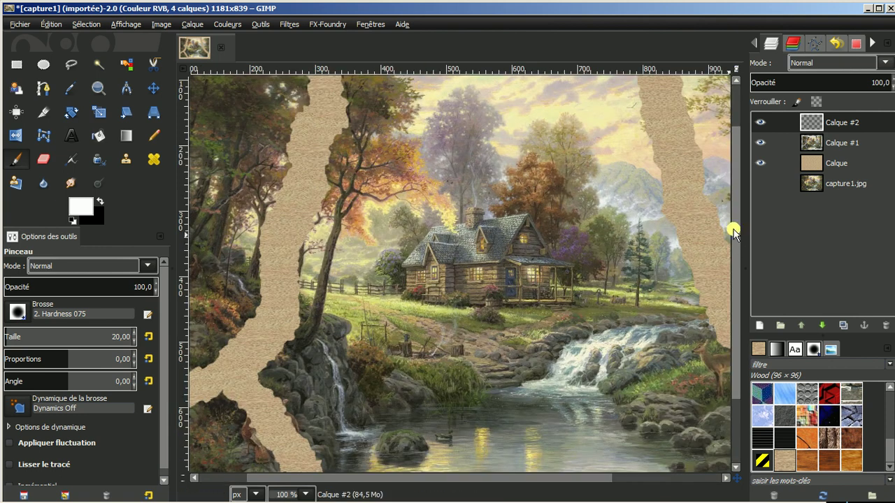
pyautogui.moveTo(733, 229); pyautogui.dragTo(740, 187)
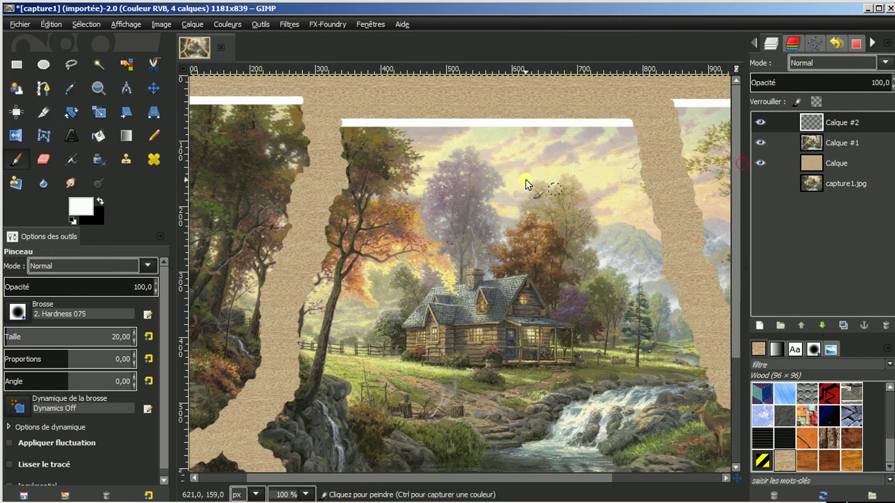
pyautogui.click(342, 130)
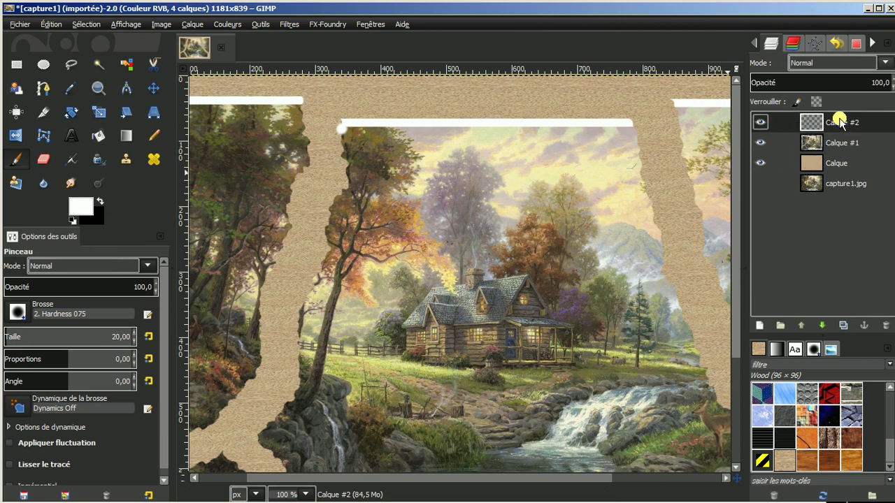
pyautogui.click(822, 325)
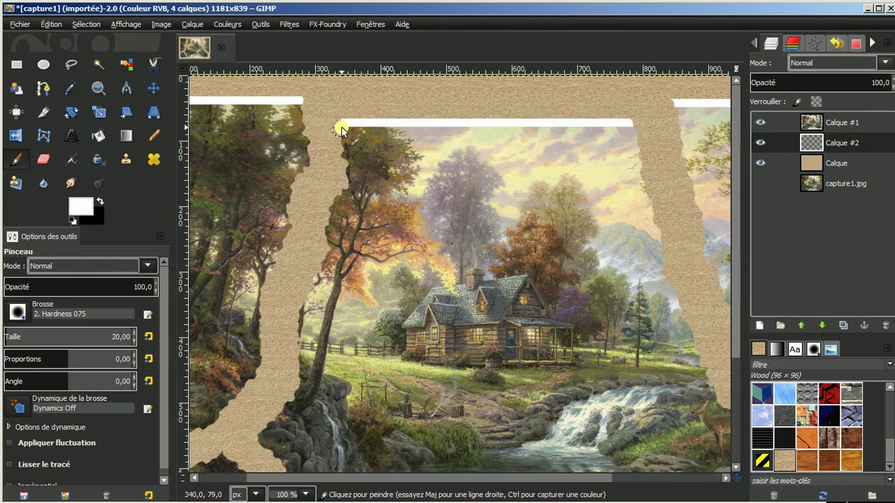
pyautogui.moveTo(342, 129); pyautogui.dragTo(347, 165)
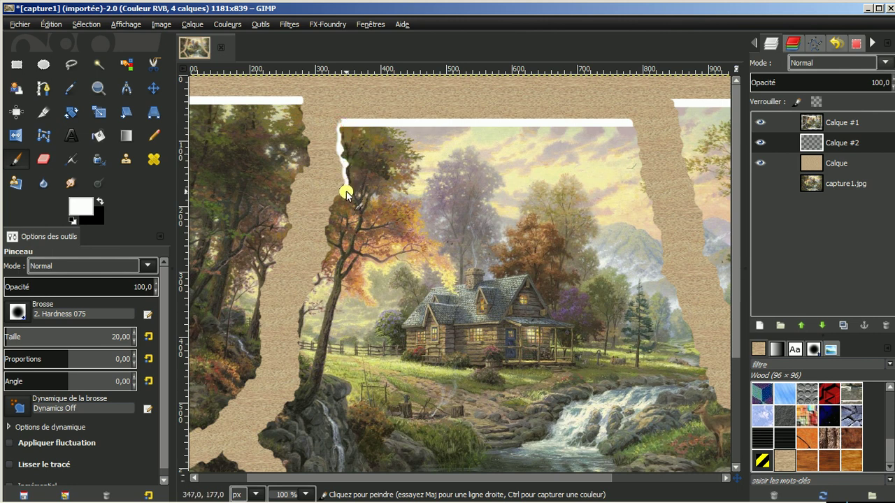
pyautogui.moveTo(346, 193)
pyautogui.mouseDown()
pyautogui.moveTo(326, 223)
pyautogui.moveTo(298, 393)
pyautogui.moveTo(272, 420)
pyautogui.mouseUp()
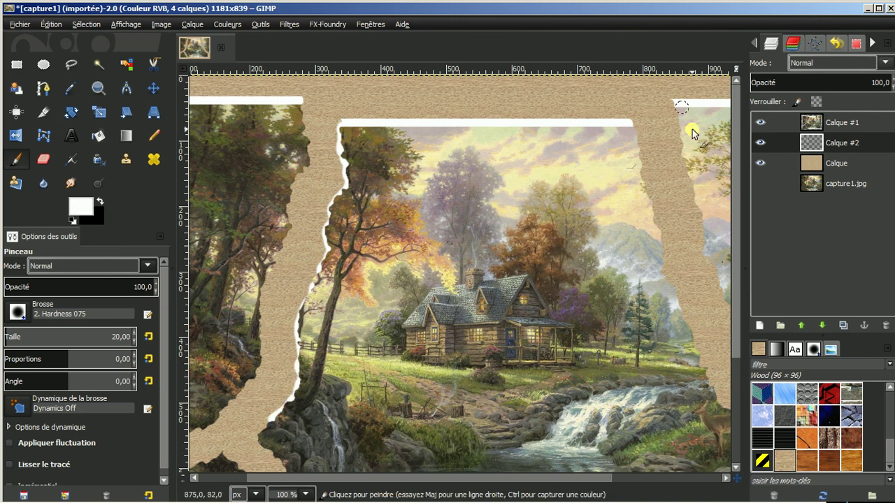
pyautogui.moveTo(735, 128); pyautogui.dragTo(716, 271)
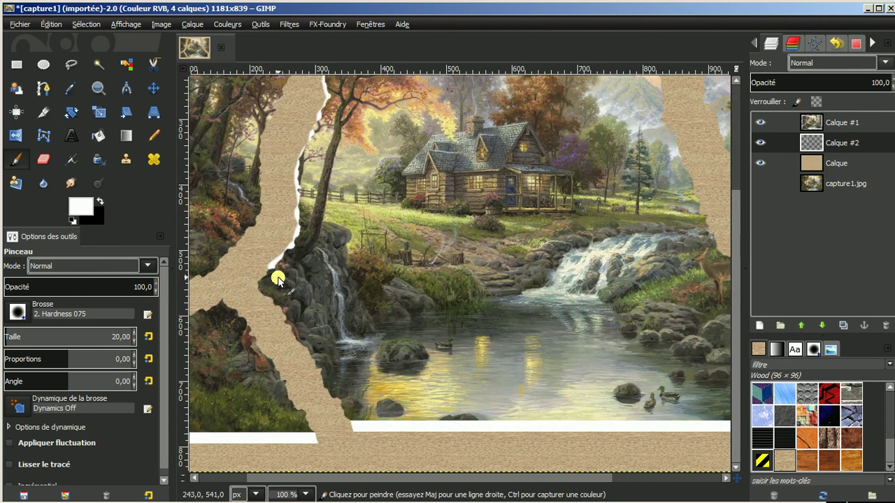
pyautogui.moveTo(269, 274)
pyautogui.mouseDown()
pyautogui.moveTo(262, 284)
pyautogui.moveTo(352, 422)
pyautogui.mouseUp()
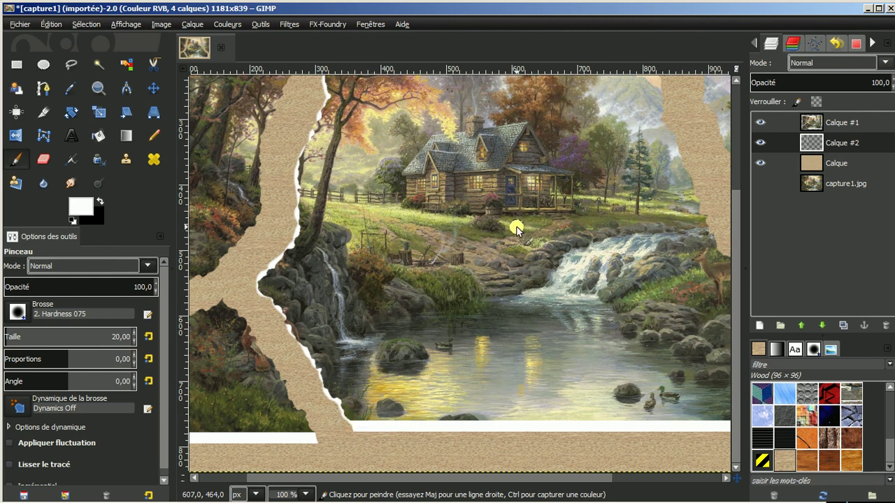
pyautogui.keyDown('ctrl'); pyautogui.scroll(-1, 516, 226); pyautogui.keyUp('ctrl')
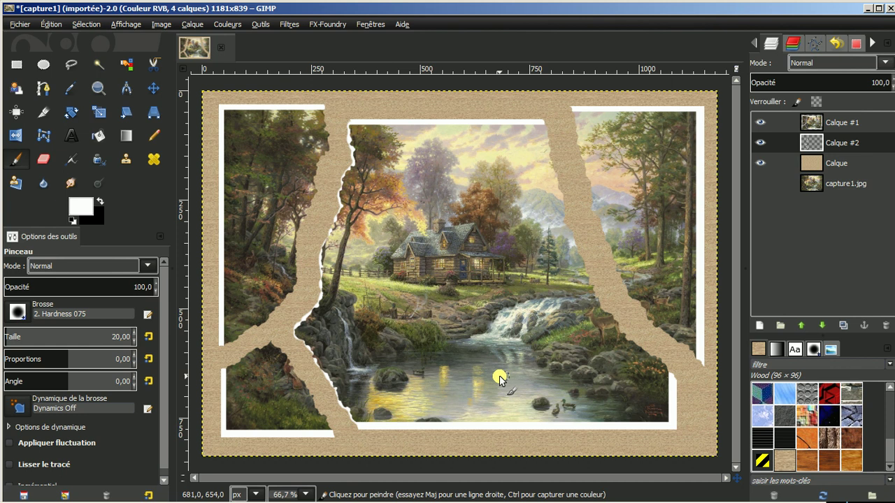
# Paint a white torn-paper edge along the lower-left piece.
pyautogui.scroll(1, 280, 341)
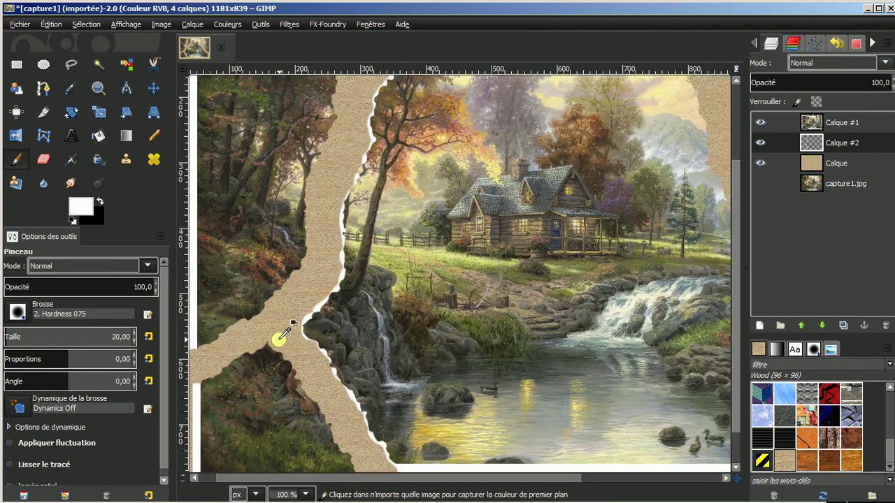
pyautogui.scroll(1, 293, 344)
pyautogui.moveTo(450, 478); pyautogui.dragTo(353, 477)
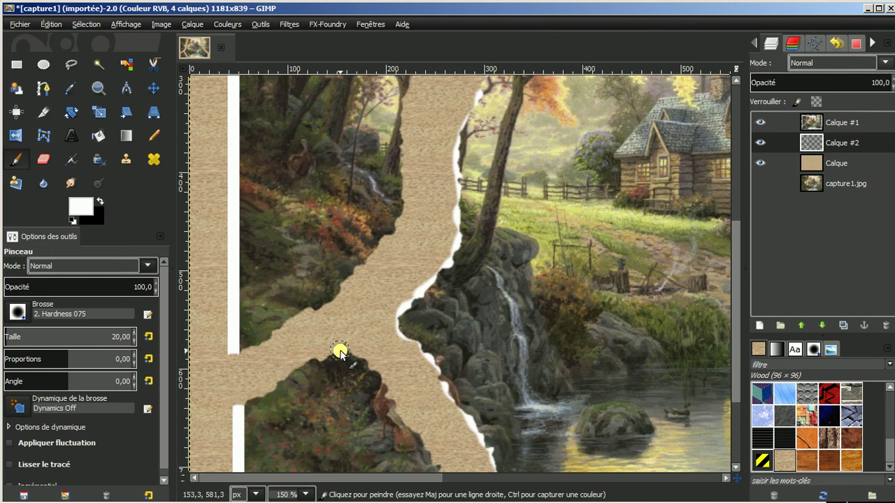
pyautogui.moveTo(341, 355); pyautogui.dragTo(250, 409)
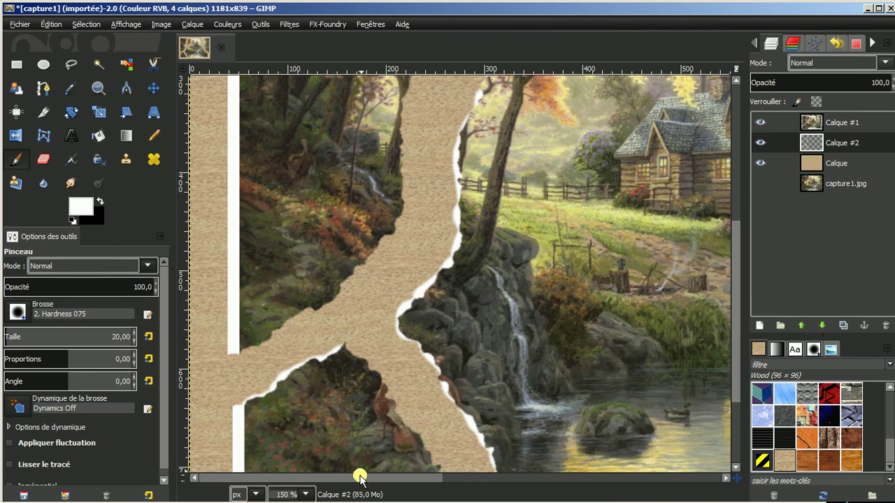
# Paint a white edge down the right piece's tear, then fit the collage in the window.
pyautogui.moveTo(360, 478); pyautogui.dragTo(636, 478)
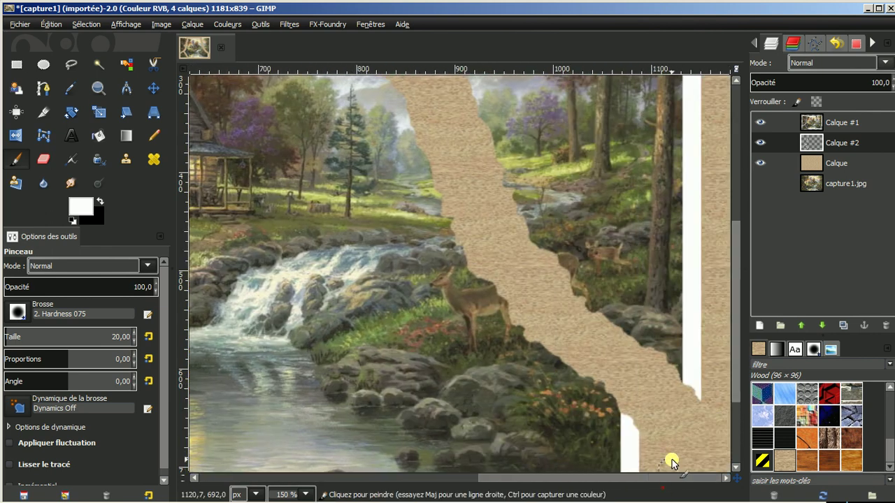
pyautogui.moveTo(733, 293); pyautogui.dragTo(743, 165)
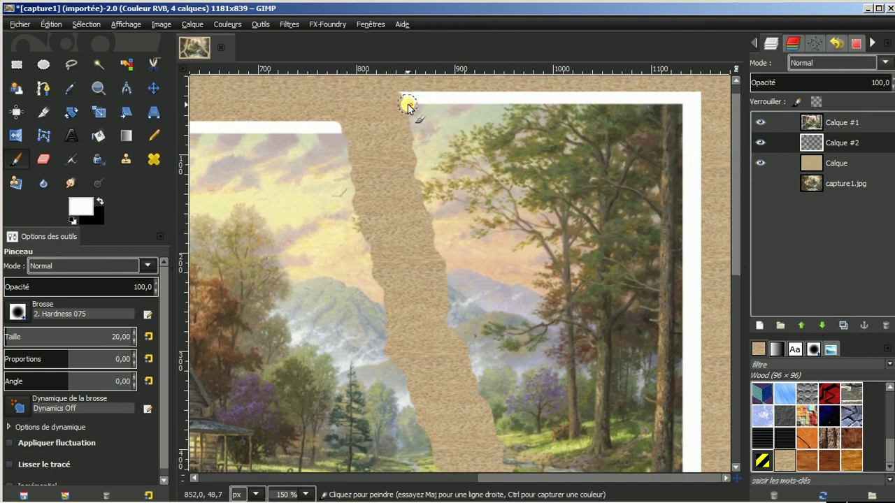
pyautogui.moveTo(407, 106)
pyautogui.mouseDown()
pyautogui.moveTo(459, 331)
pyautogui.moveTo(497, 424)
pyautogui.mouseUp()
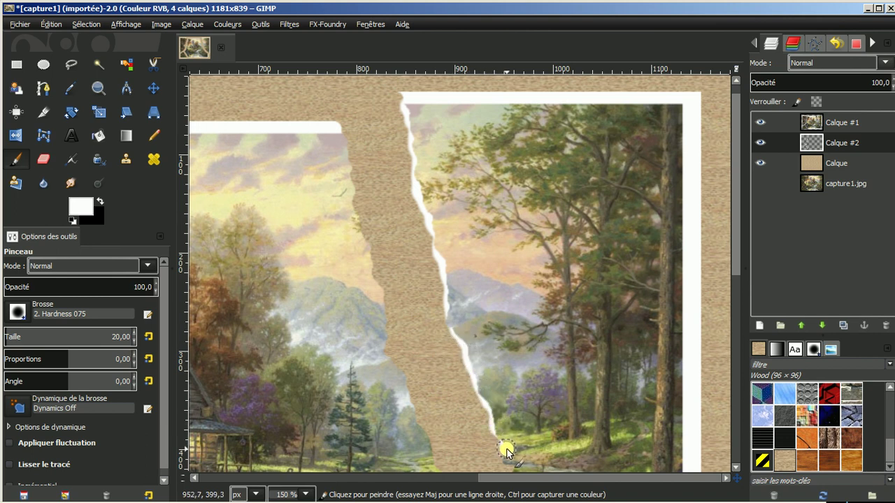
pyautogui.moveTo(736, 244); pyautogui.dragTo(731, 338)
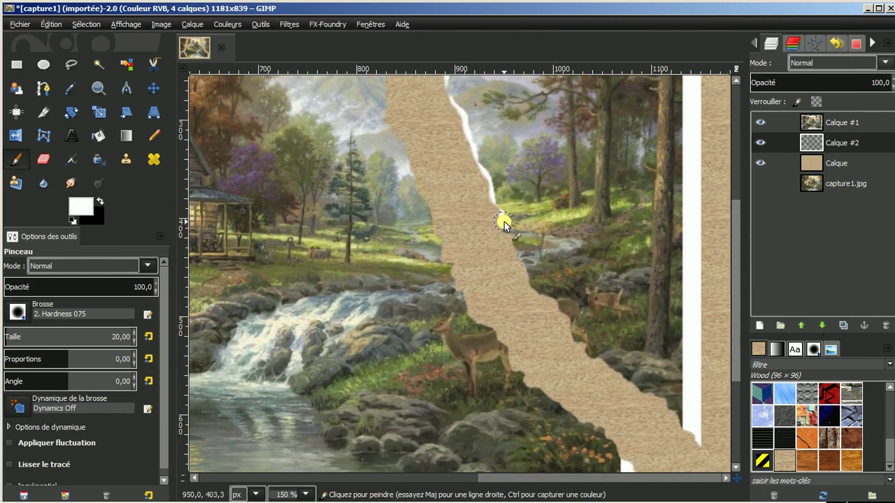
pyautogui.moveTo(503, 216)
pyautogui.mouseDown()
pyautogui.moveTo(536, 279)
pyautogui.moveTo(578, 320)
pyautogui.moveTo(589, 355)
pyautogui.moveTo(639, 380)
pyautogui.moveTo(690, 431)
pyautogui.mouseUp()
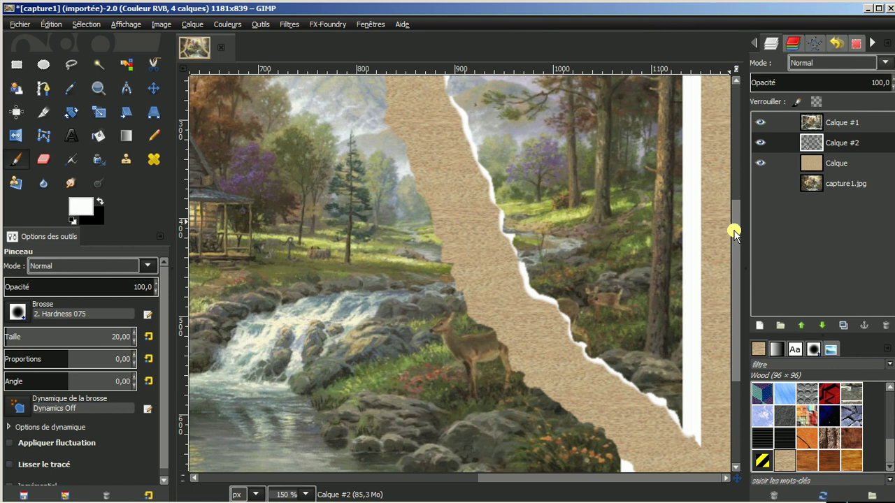
pyautogui.moveTo(734, 232); pyautogui.dragTo(735, 114)
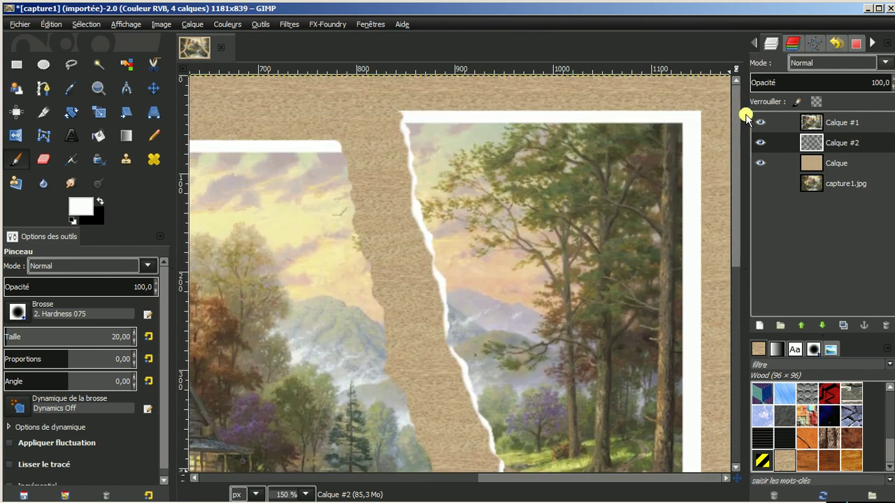
pyautogui.press('-')
pyautogui.press('-')
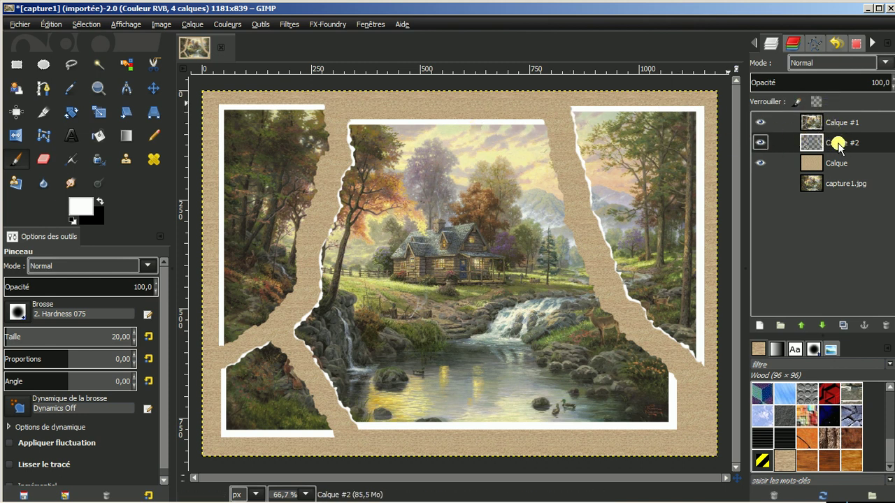
# Turn Calque #2's alpha into a selection with Alpha vers sélection.
pyautogui.rightClick(839, 144)
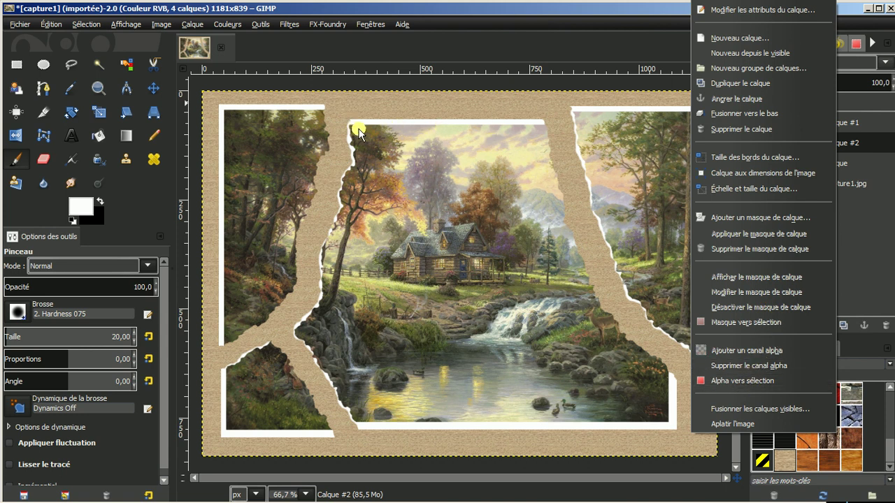
pyautogui.click(742, 381)
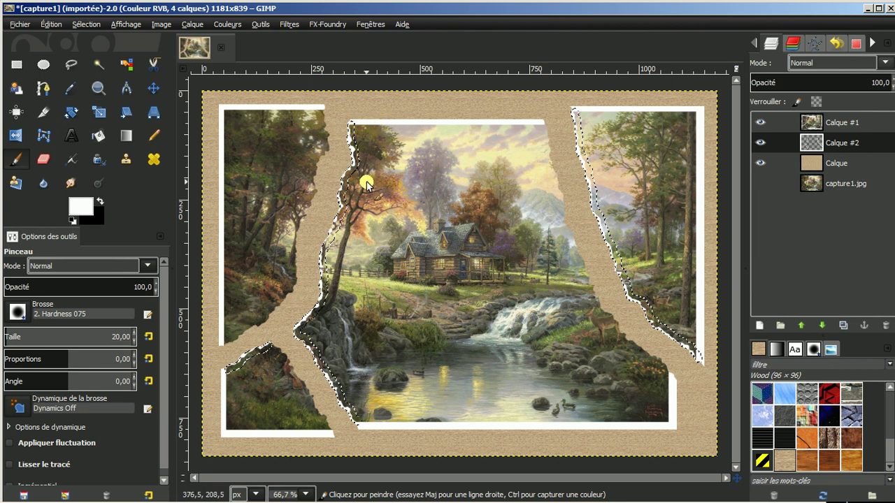
pyautogui.scroll(2, 372, 178)
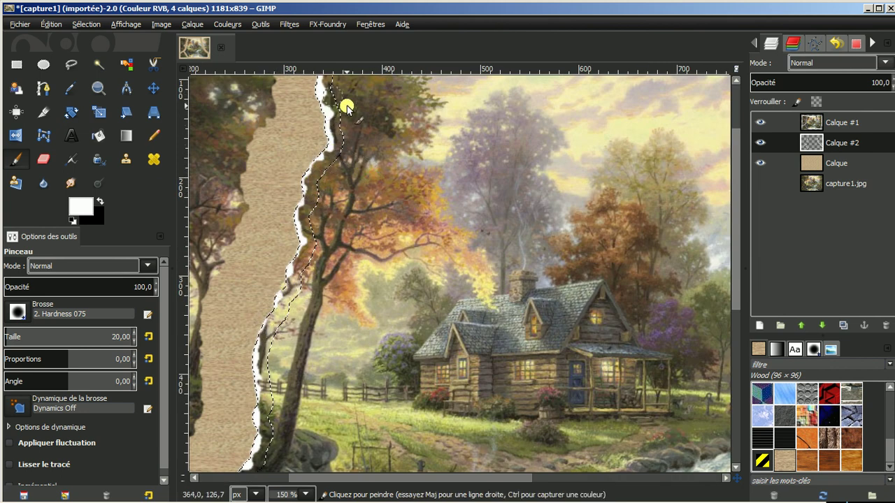
pyautogui.scroll(-1, 536, 166)
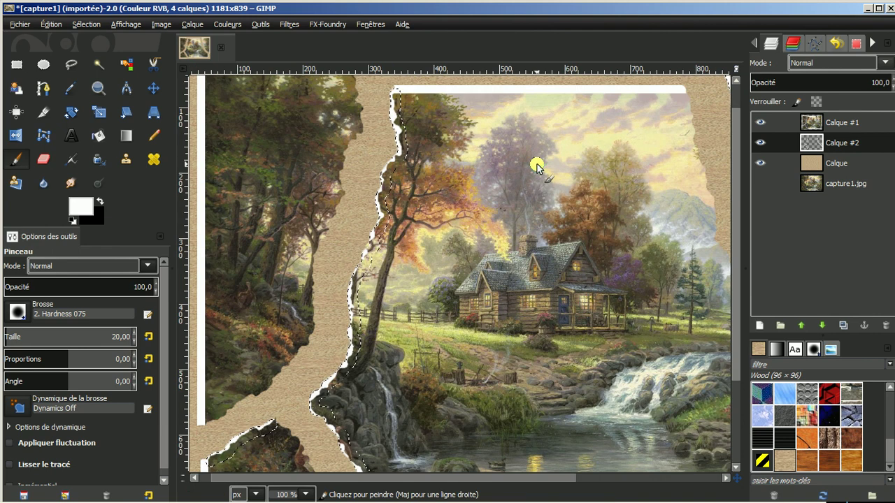
pyautogui.scroll(-1, 536, 167)
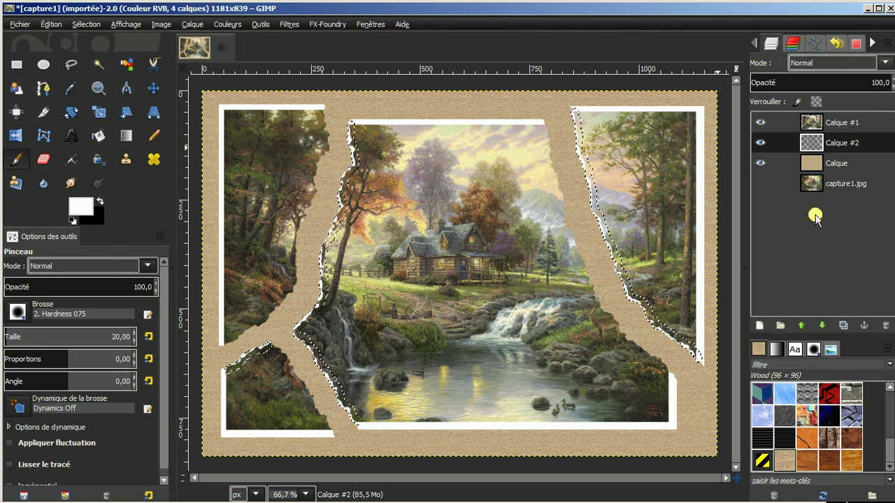
pyautogui.click(828, 144)
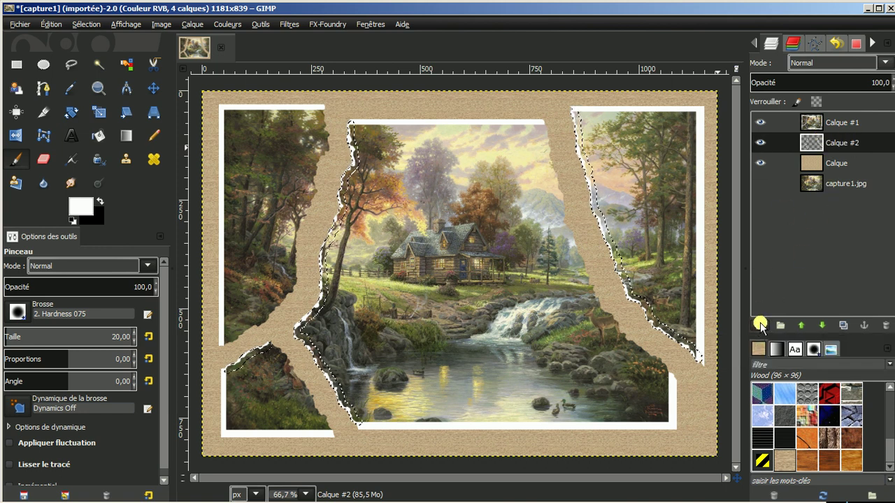
# Add transparent layer Calque #3 and set its mode to Dissoudre.
pyautogui.click(760, 325)
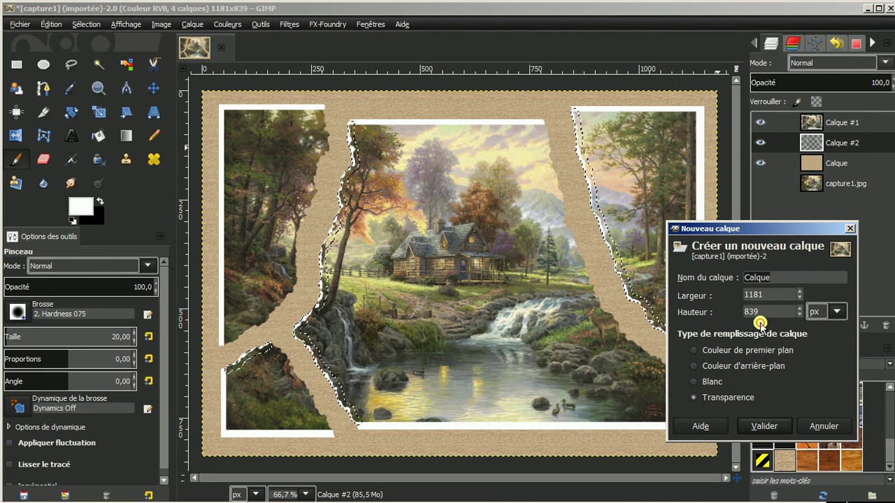
pyautogui.click(758, 425)
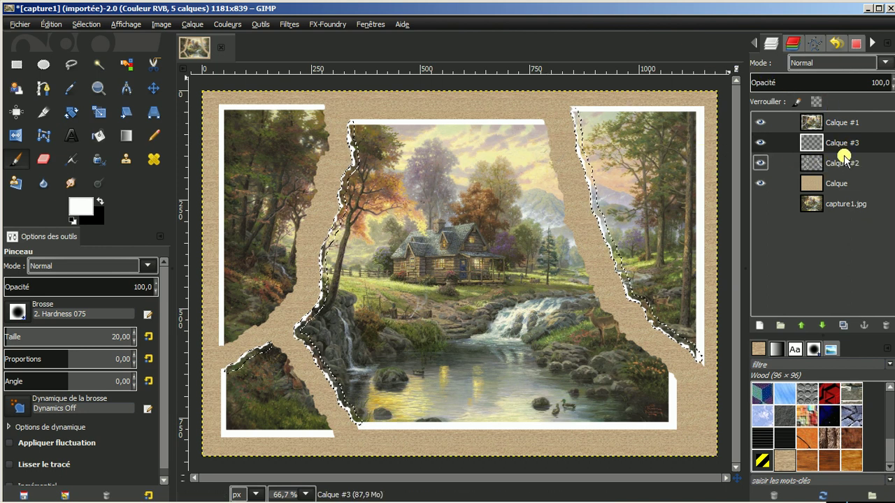
pyautogui.click(884, 61)
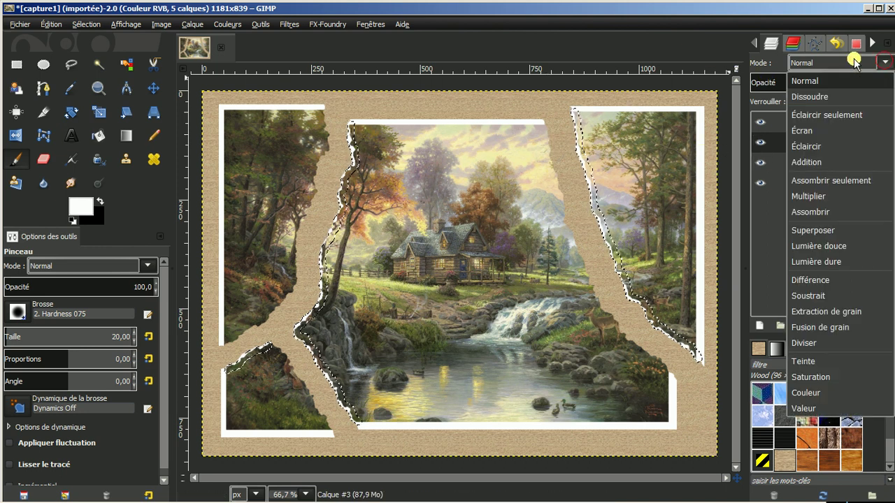
pyautogui.click(806, 95)
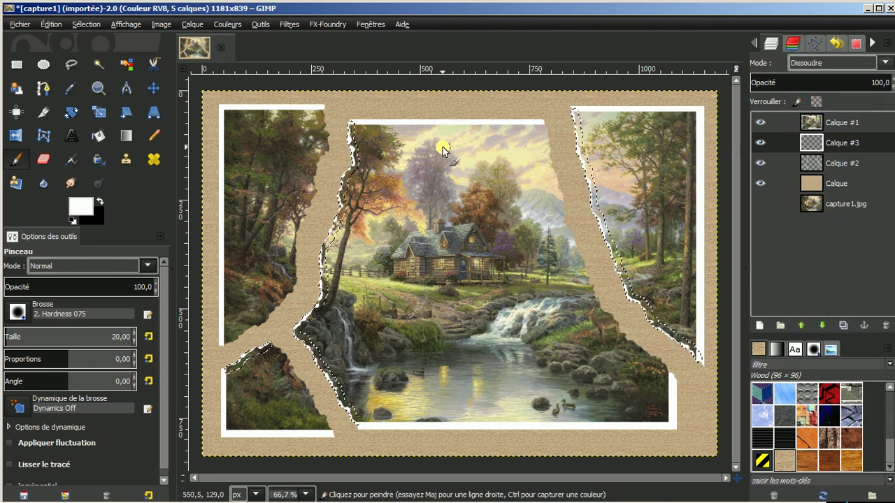
# Set the foreground colour to grey a4a9a8 from the recent colours.
pyautogui.click(77, 207)
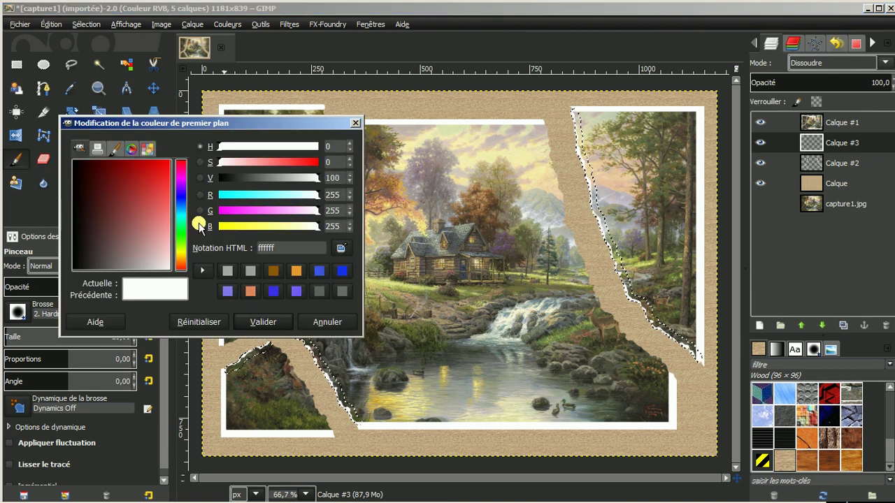
pyautogui.click(228, 272)
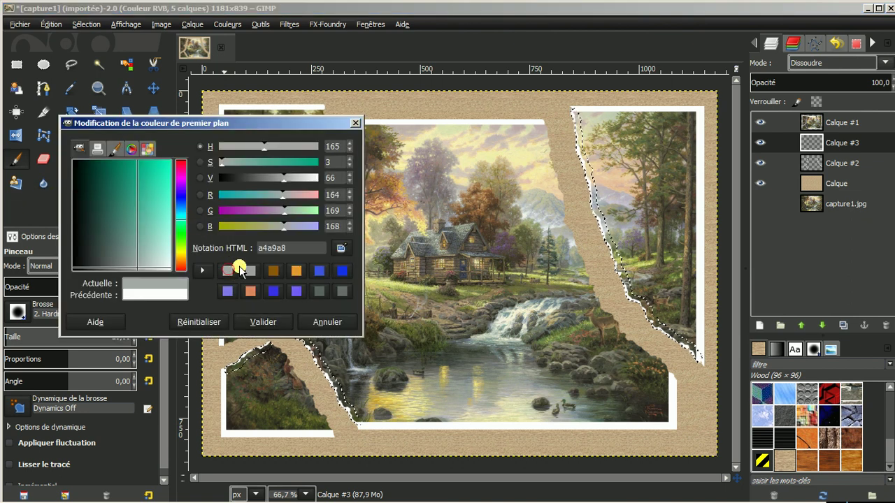
pyautogui.click(264, 322)
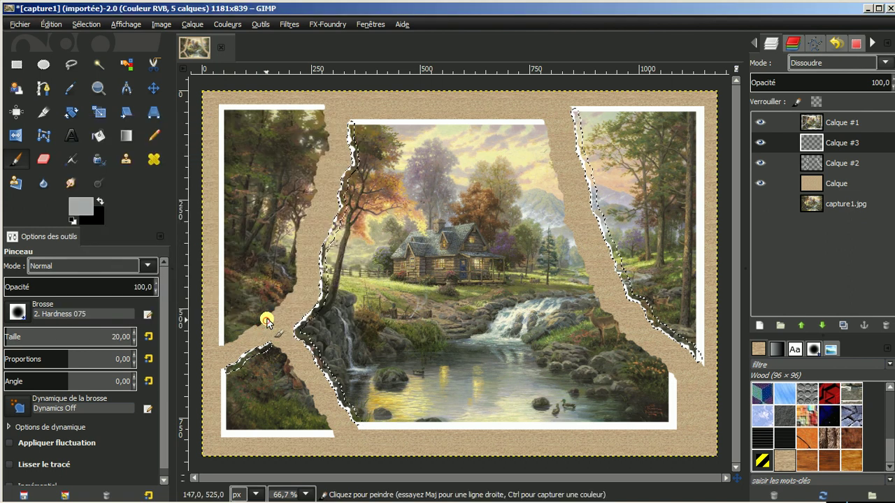
# Bucket-fill the torn pieces' selection with grey on Calque #3 and lower the layer's opacity.
pyautogui.click(98, 135)
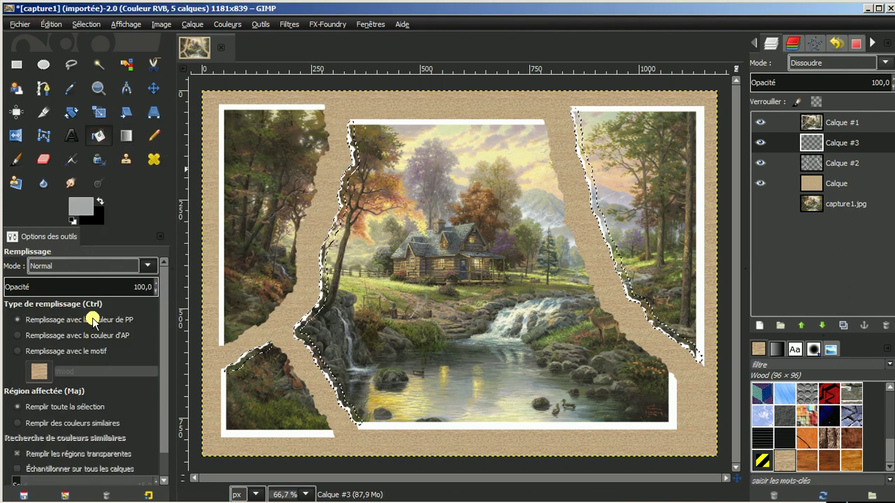
pyautogui.click(349, 138)
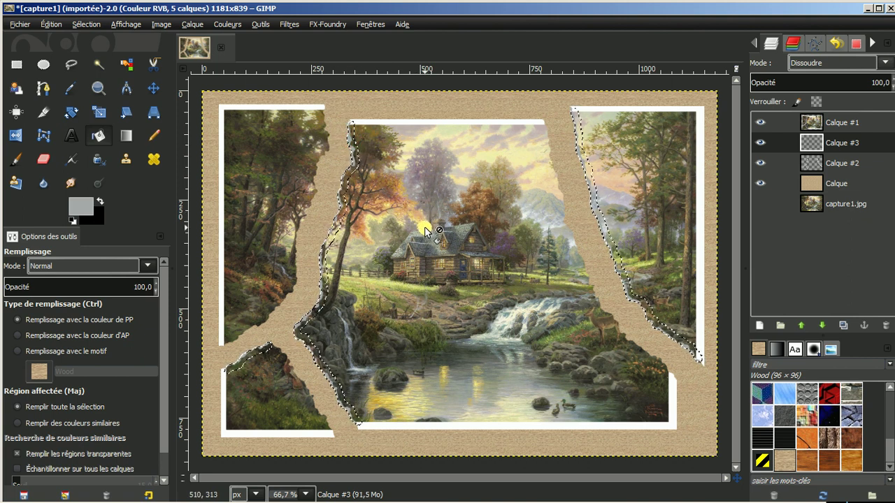
pyautogui.scroll(2, 396, 246)
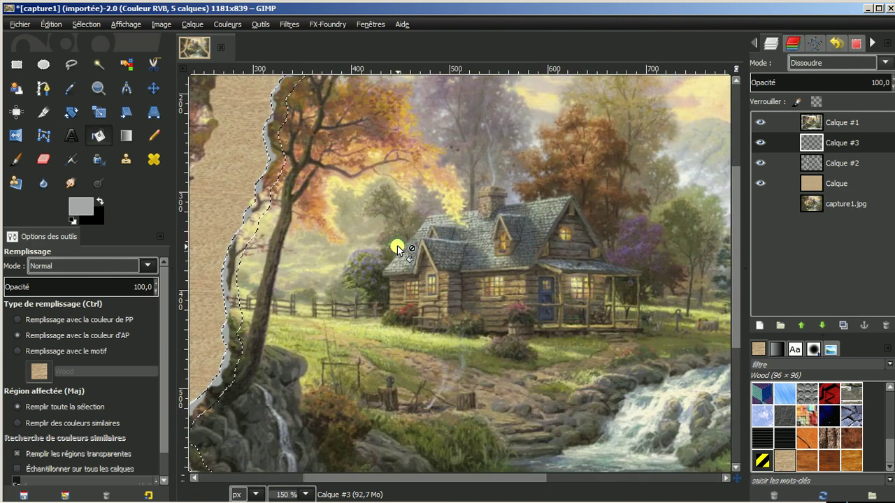
pyautogui.scroll(1, 396, 245)
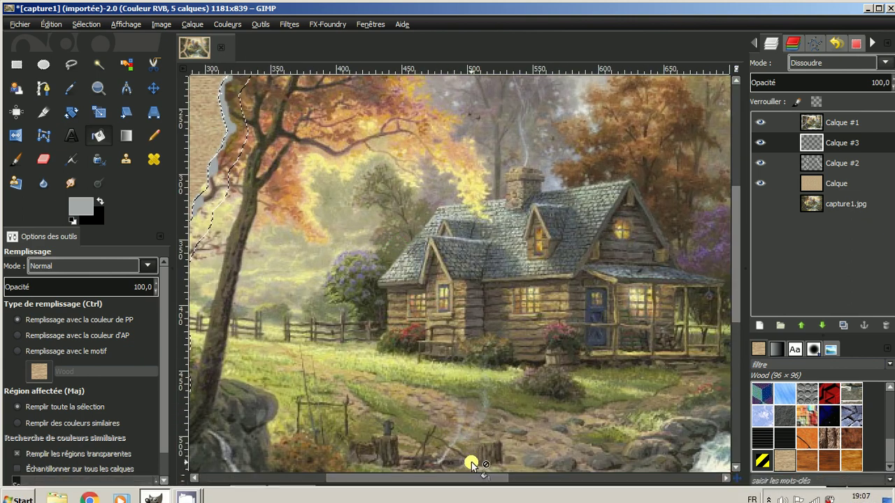
pyautogui.moveTo(473, 477); pyautogui.dragTo(398, 482)
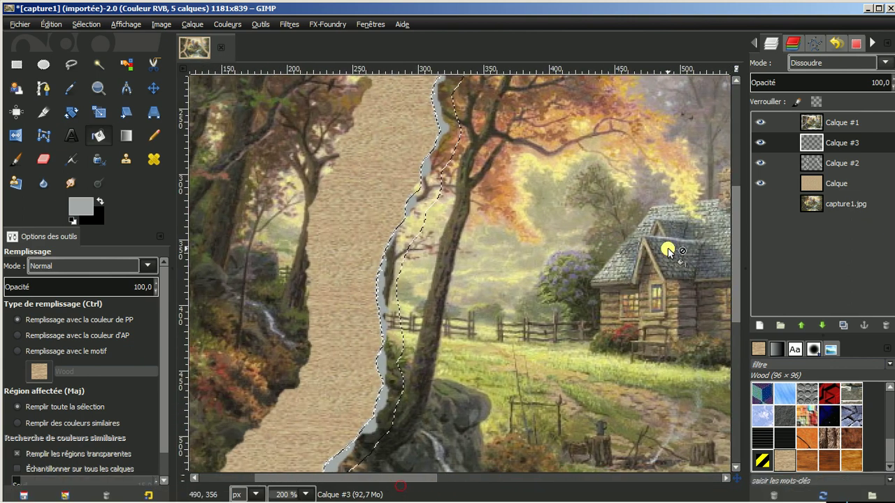
pyautogui.moveTo(735, 236); pyautogui.dragTo(736, 149)
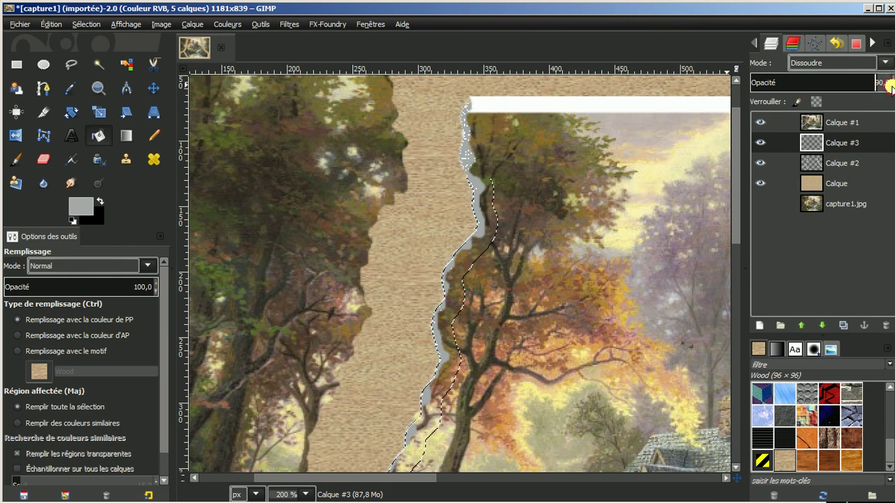
pyautogui.scroll(-15, 890, 85)
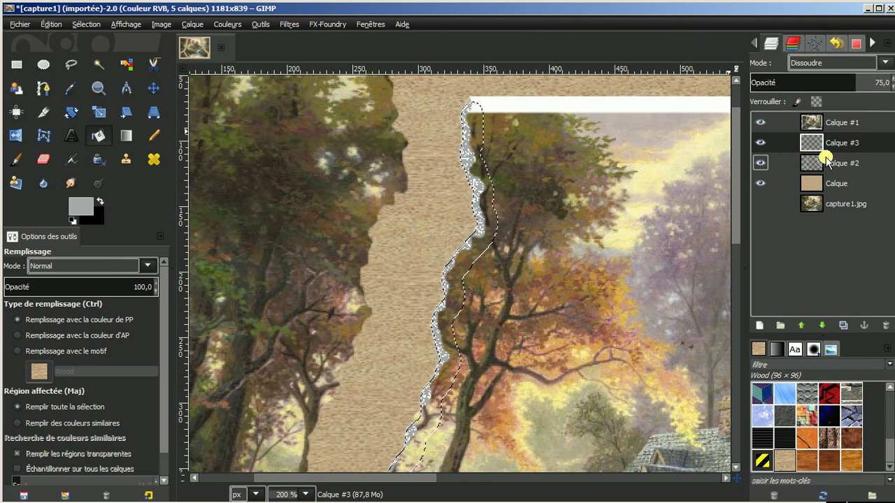
pyautogui.click(891, 89)
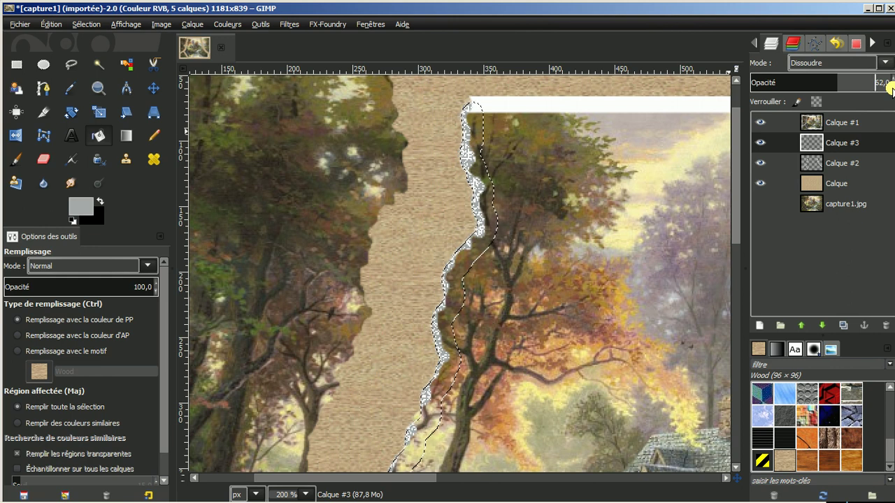
pyautogui.click(891, 86)
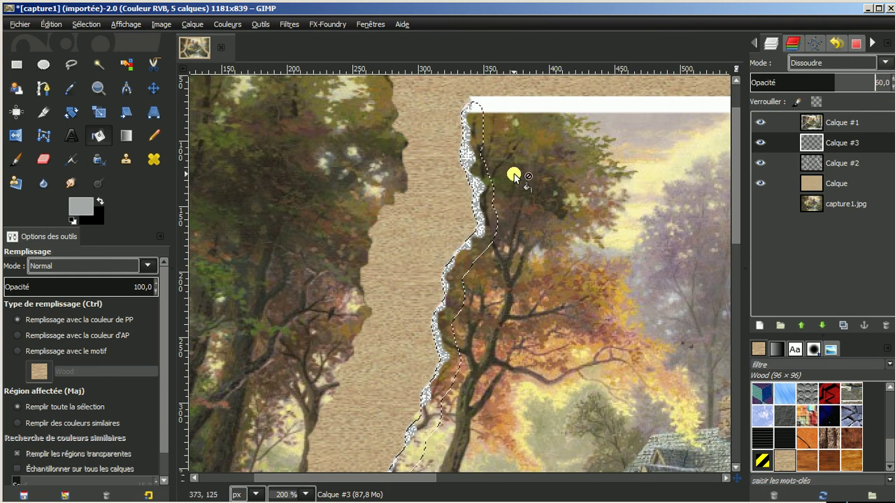
pyautogui.press('-')
pyautogui.press('-')
pyautogui.press('-')
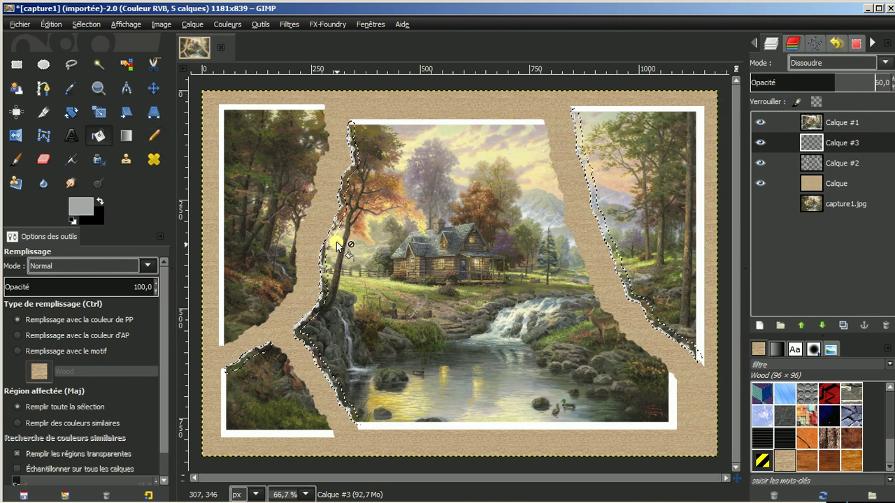
# Clear the selection and merge Calque #3 down into the layer below.
pyautogui.click(85, 26)
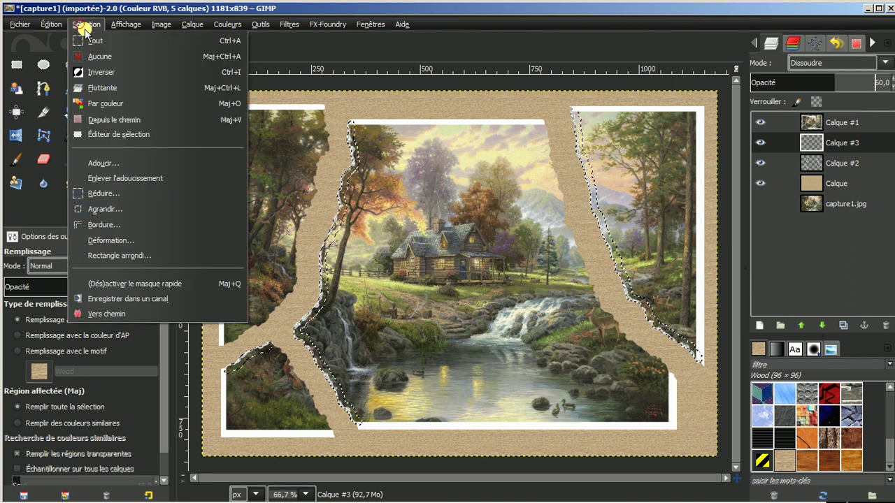
pyautogui.click(95, 56)
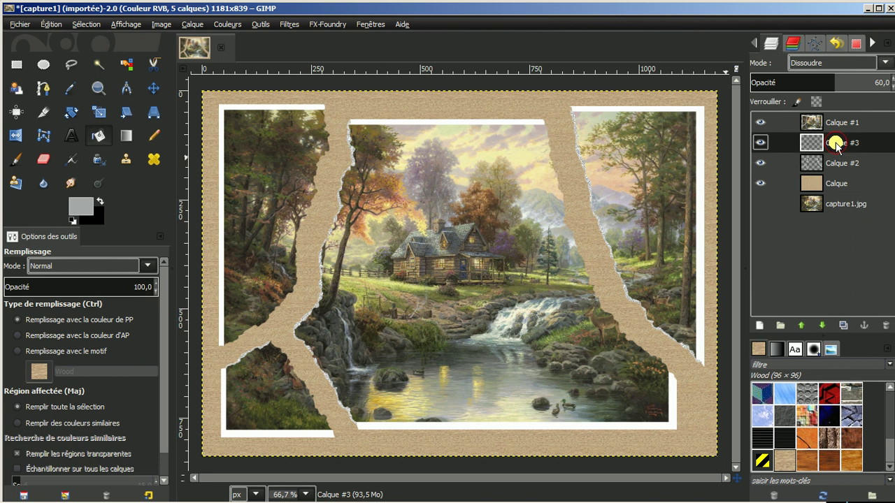
pyautogui.click(836, 143)
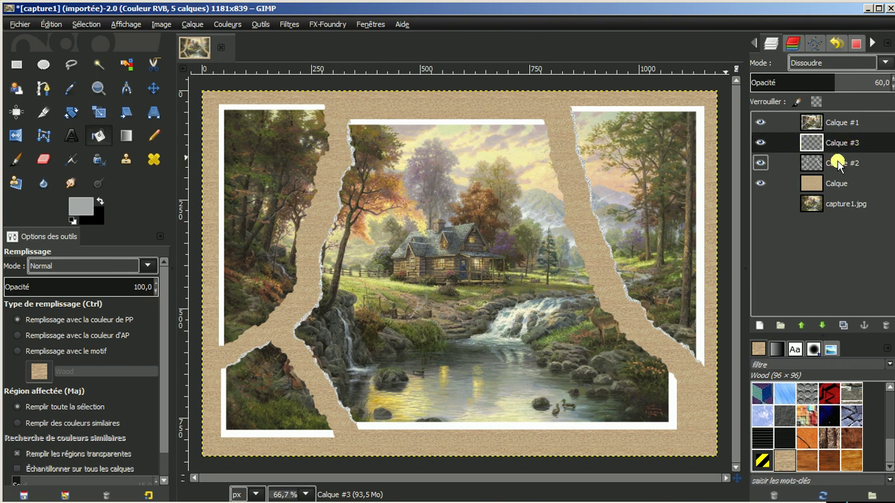
pyautogui.rightClick(851, 144)
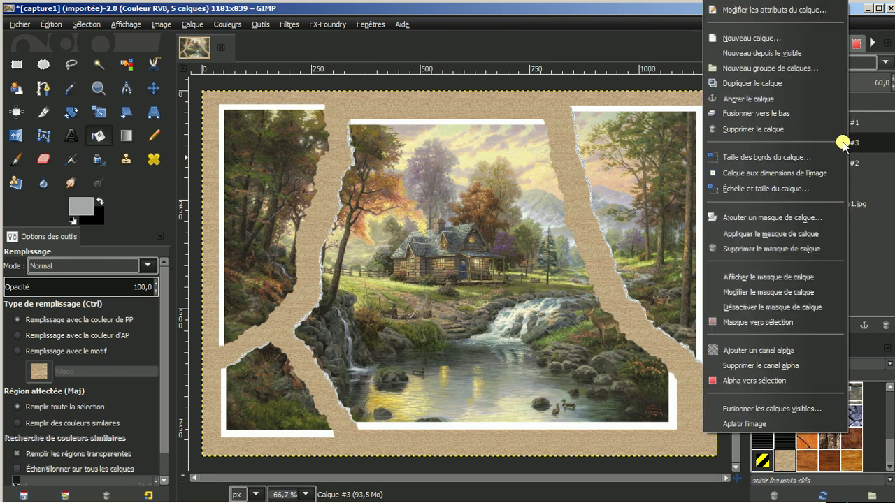
pyautogui.click(763, 114)
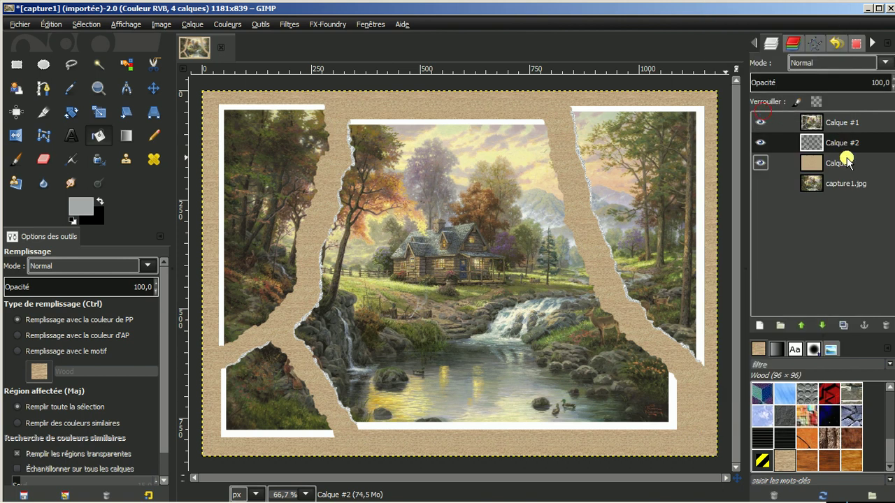
# Merge Calque #1 down, then toggle the merged layer's visibility off and on to check.
pyautogui.click(851, 120)
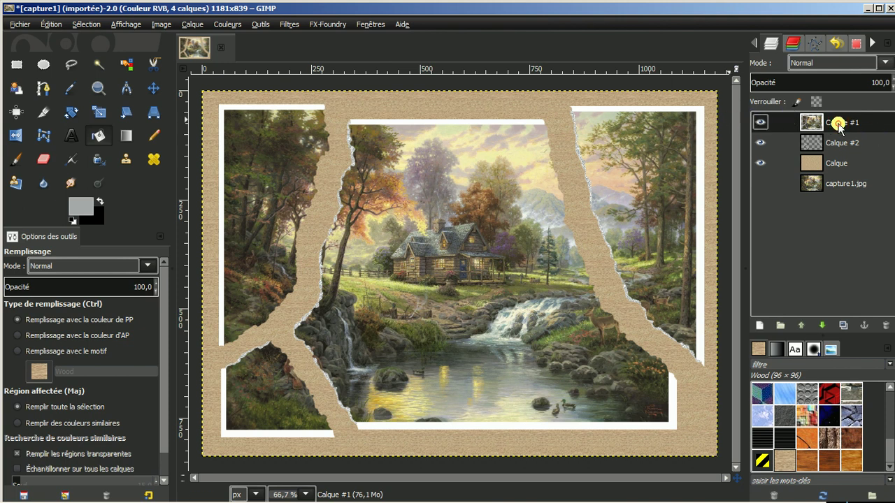
pyautogui.rightClick(838, 125)
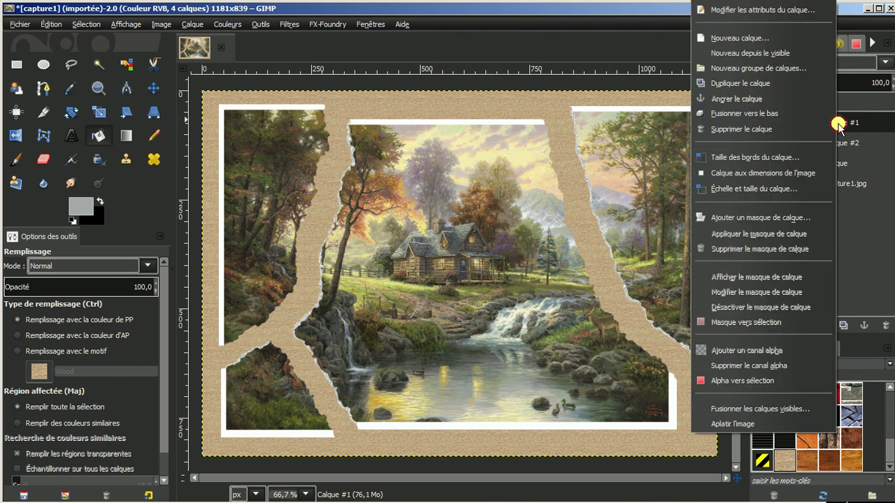
pyautogui.click(735, 114)
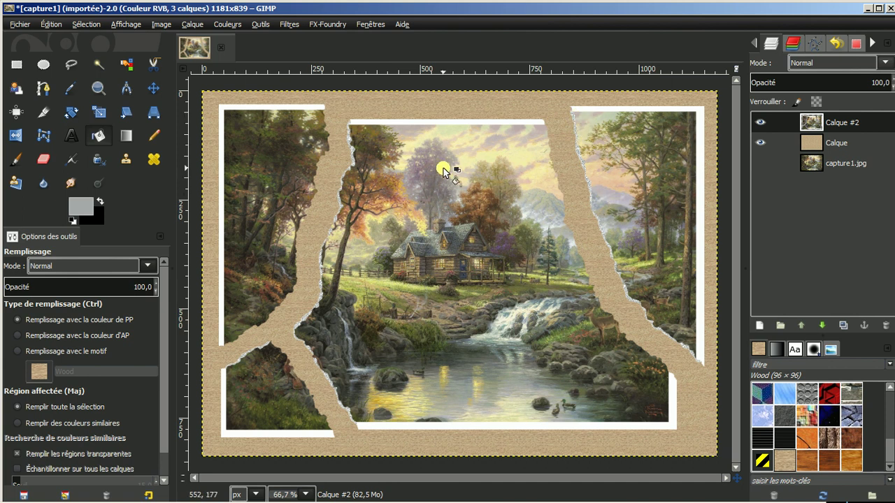
pyautogui.click(875, 116)
pyautogui.click(760, 122)
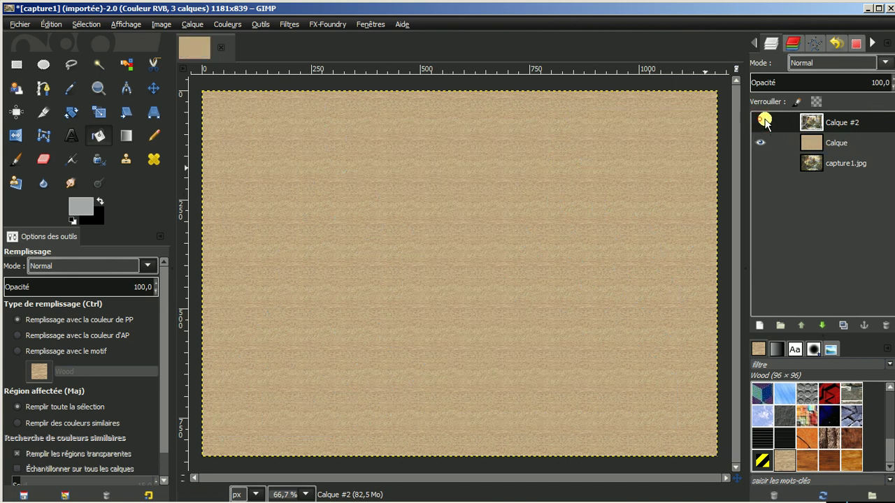
pyautogui.click(759, 123)
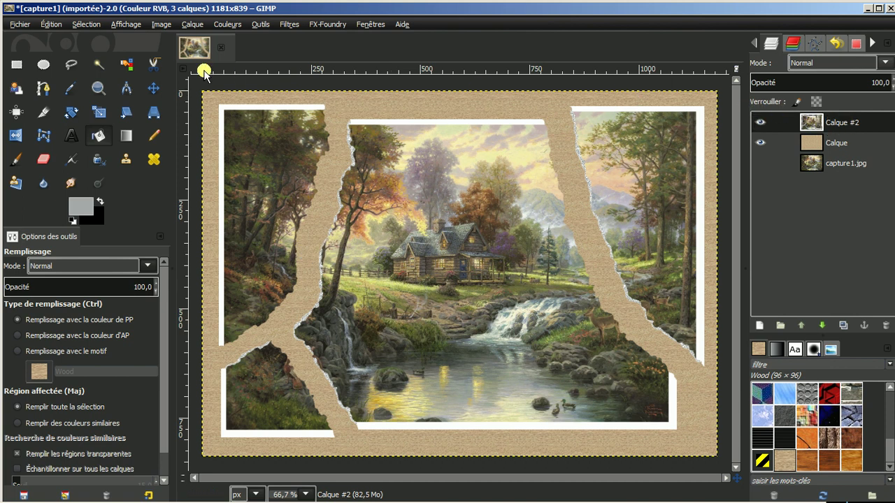
# Outline the left torn piece with the Free Select tool.
pyautogui.click(70, 64)
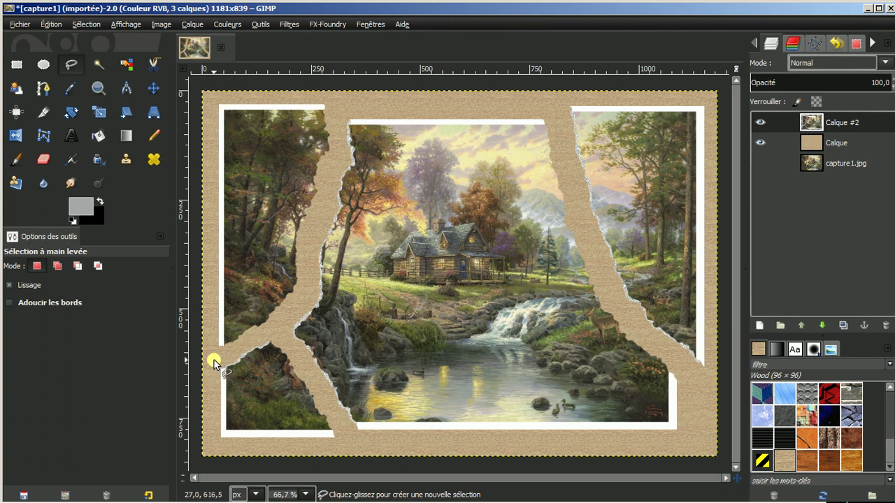
pyautogui.moveTo(214, 360); pyautogui.dragTo(267, 333)
pyautogui.moveTo(311, 248); pyautogui.dragTo(312, 227)
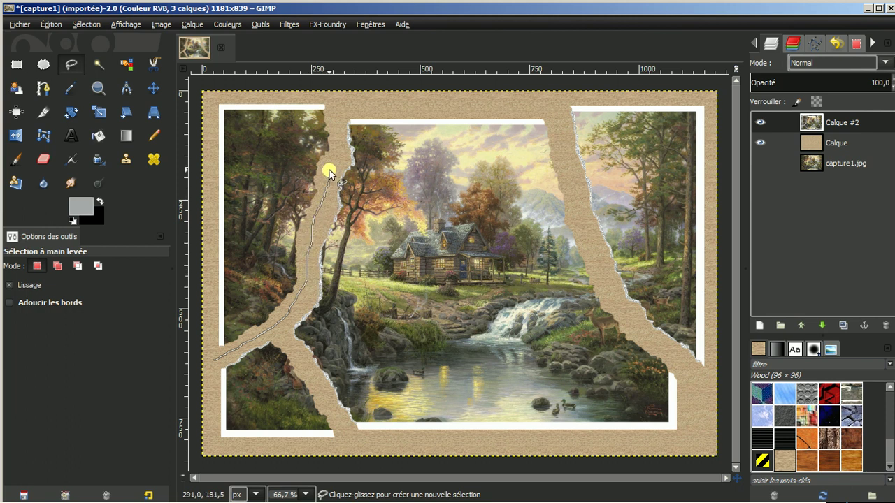
pyautogui.moveTo(329, 173); pyautogui.dragTo(331, 160)
pyautogui.click(211, 100)
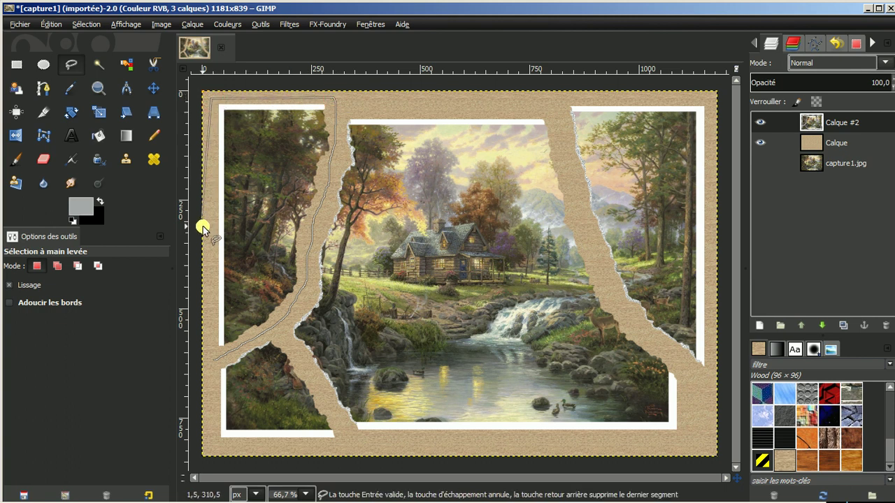
pyautogui.click(212, 360)
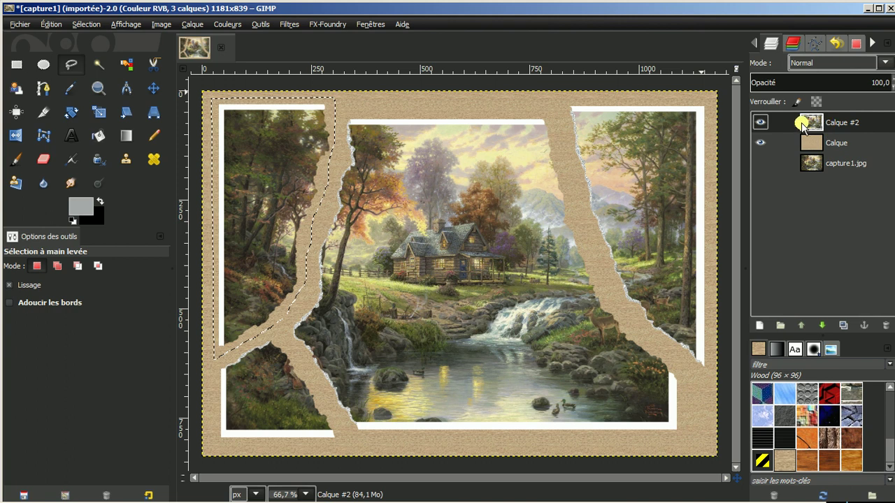
# Cut the left piece and paste it back as a floating selection.
pyautogui.click(47, 25)
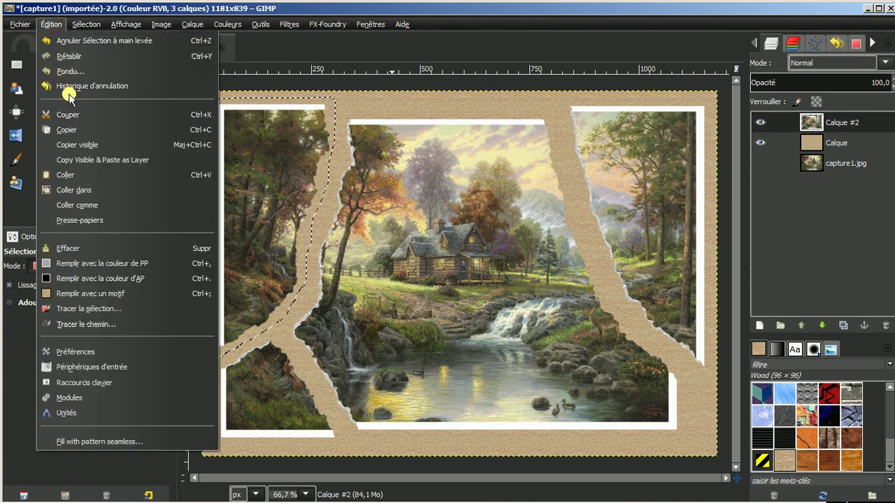
pyautogui.click(64, 115)
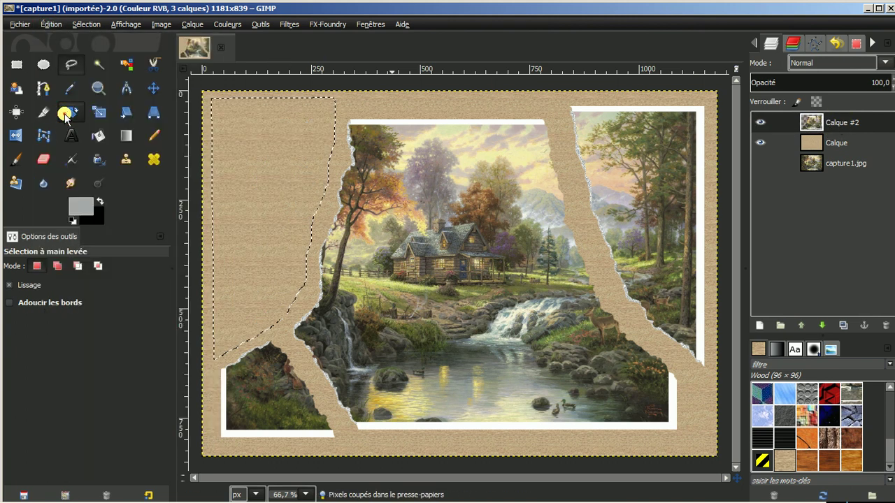
pyautogui.click(48, 24)
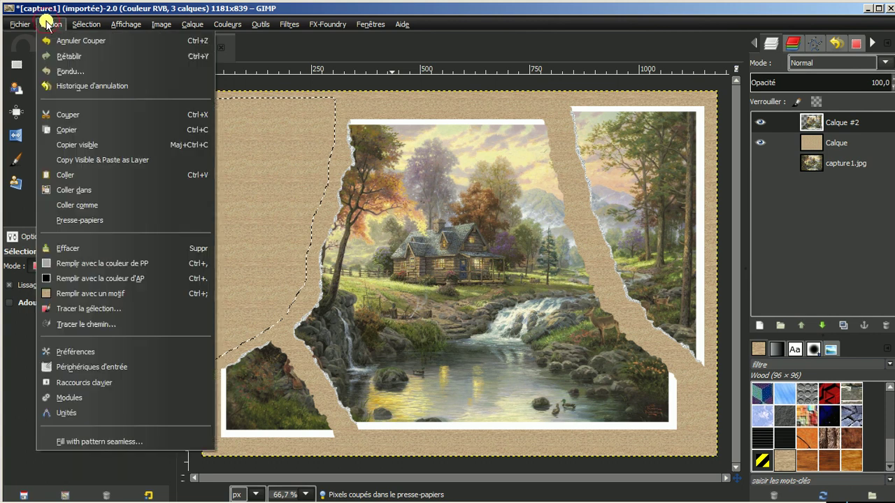
pyautogui.click(63, 175)
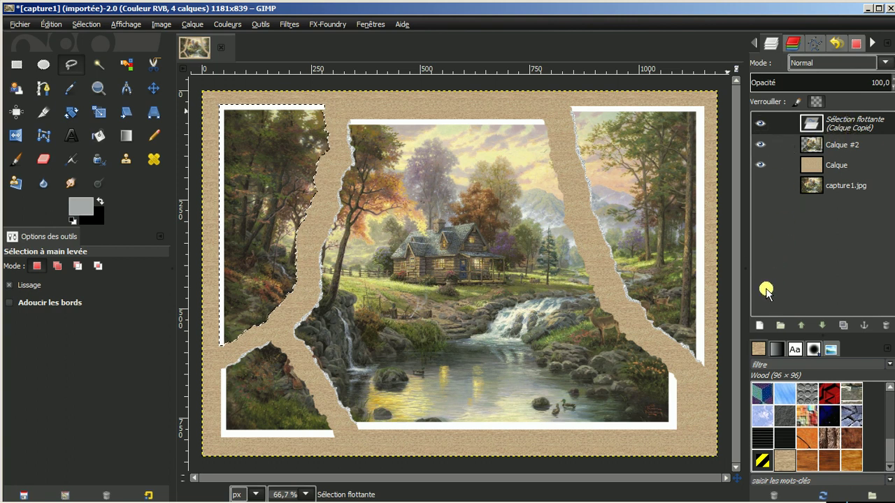
# Anchor the upper-left piece as layer Calque Copié and tilt it about 10° counter-clockwise.
pyautogui.click(760, 325)
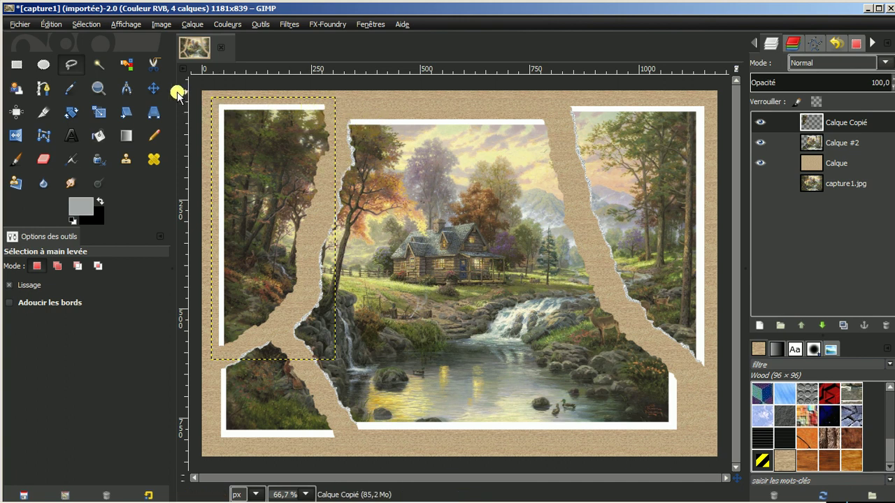
pyautogui.click(70, 115)
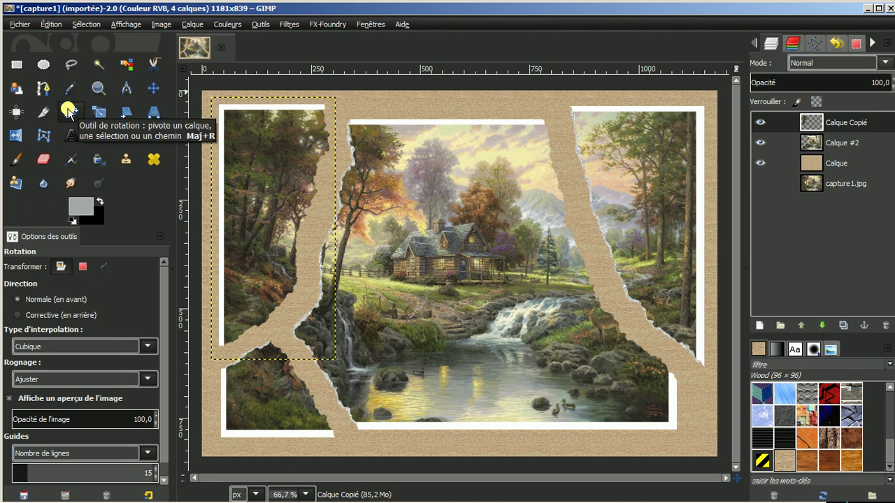
pyautogui.click(256, 189)
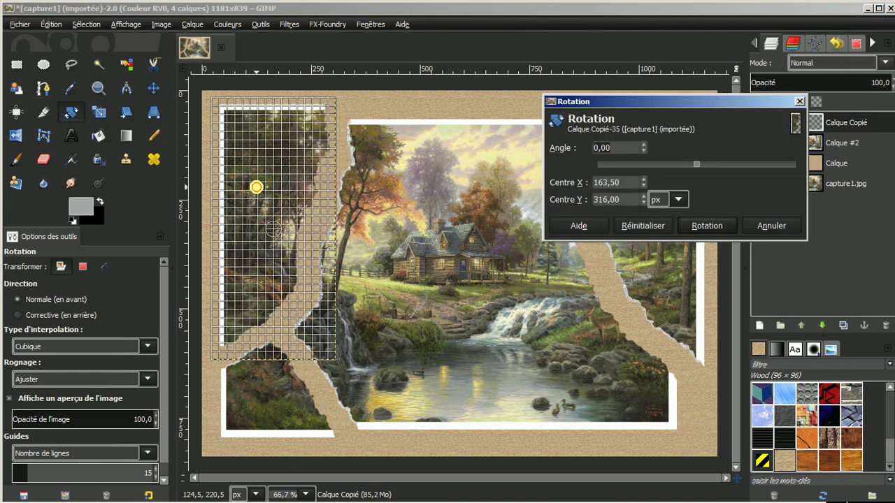
pyautogui.moveTo(330, 359); pyautogui.dragTo(352, 342)
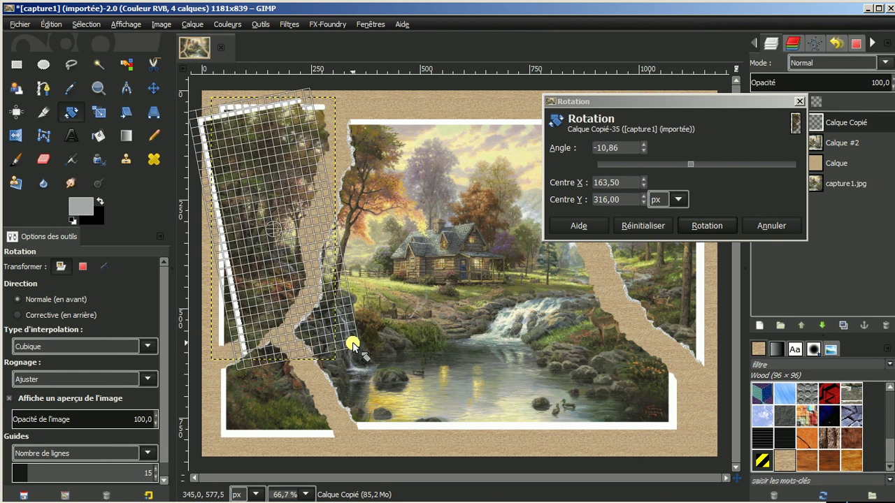
pyautogui.click(707, 226)
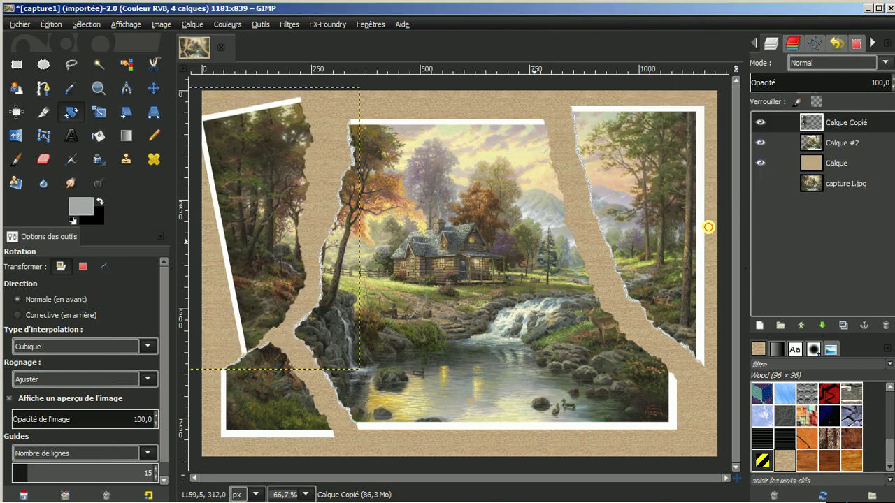
# Nudge the tilted piece slightly up and right, then hide the Calque Copié layer.
pyautogui.click(155, 86)
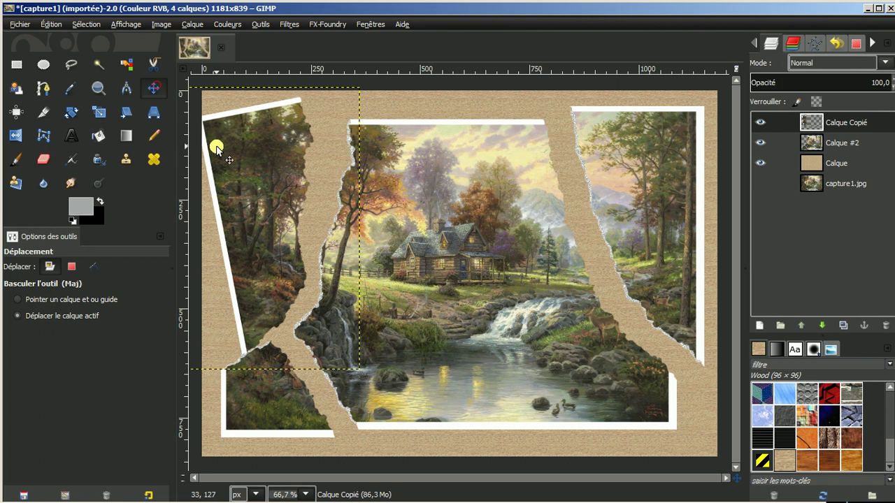
pyautogui.moveTo(258, 193); pyautogui.dragTo(279, 188)
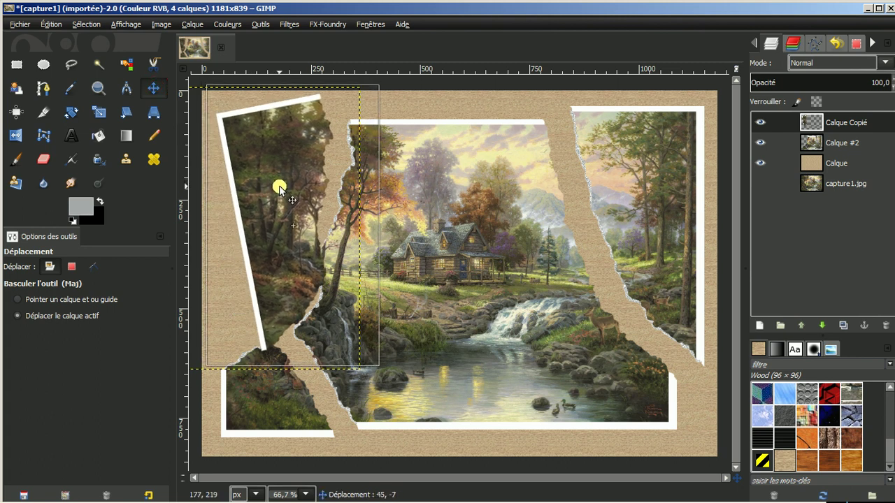
pyautogui.moveTo(279, 188)
pyautogui.mouseDown()
pyautogui.moveTo(281, 197)
pyautogui.moveTo(301, 183)
pyautogui.mouseUp()
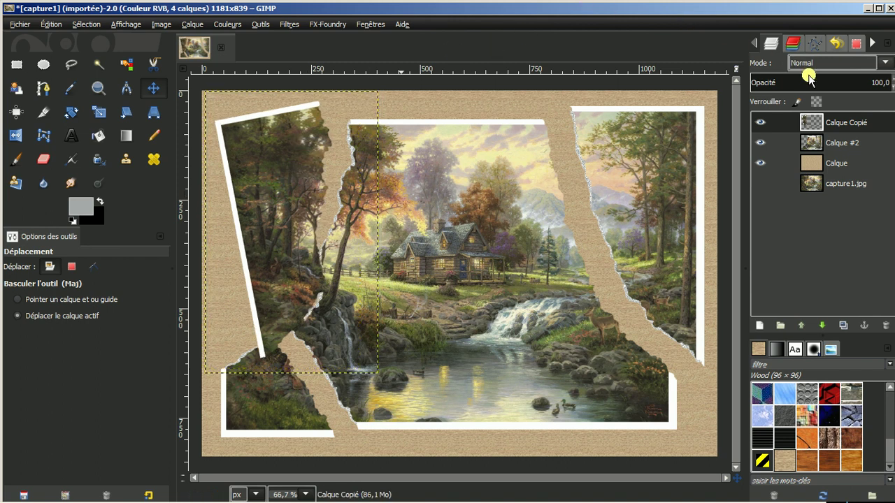
pyautogui.click(837, 143)
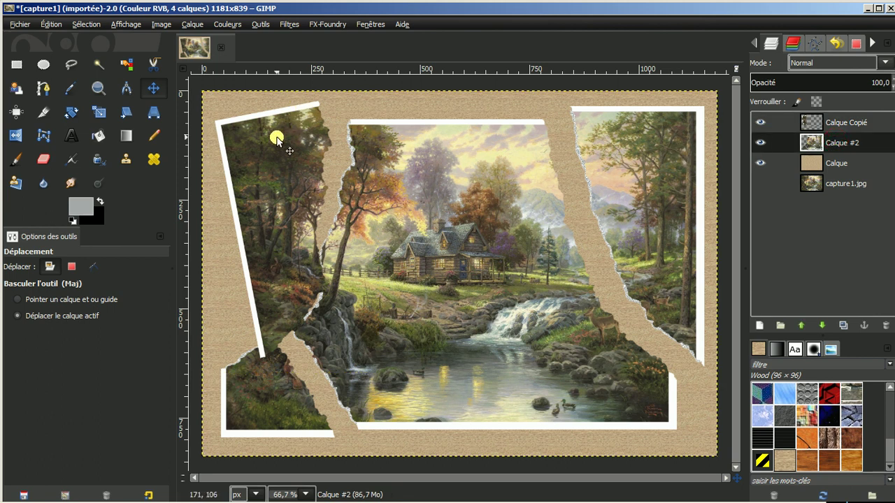
pyautogui.click(761, 123)
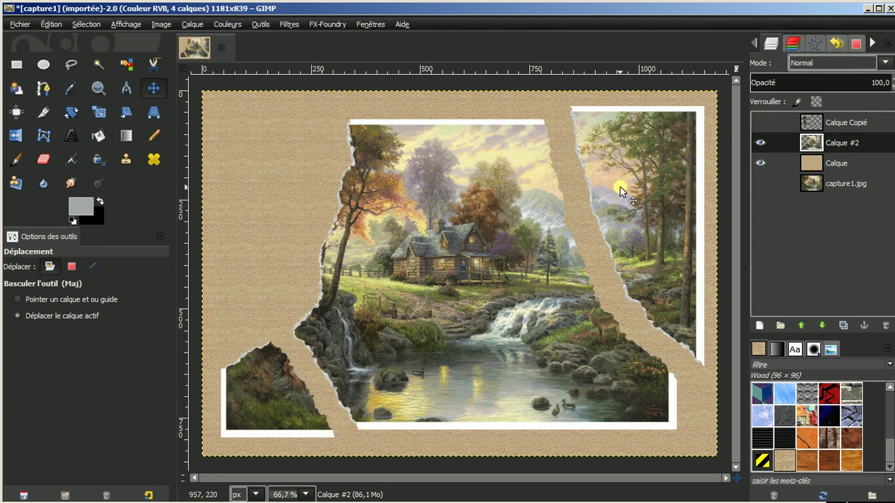
# Lasso-select the small lower-left torn piece of the photo.
pyautogui.click(842, 142)
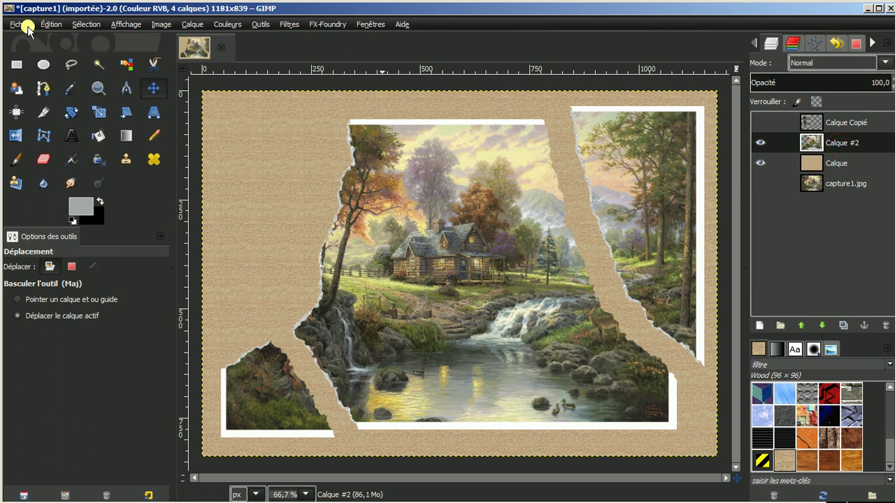
pyautogui.click(67, 65)
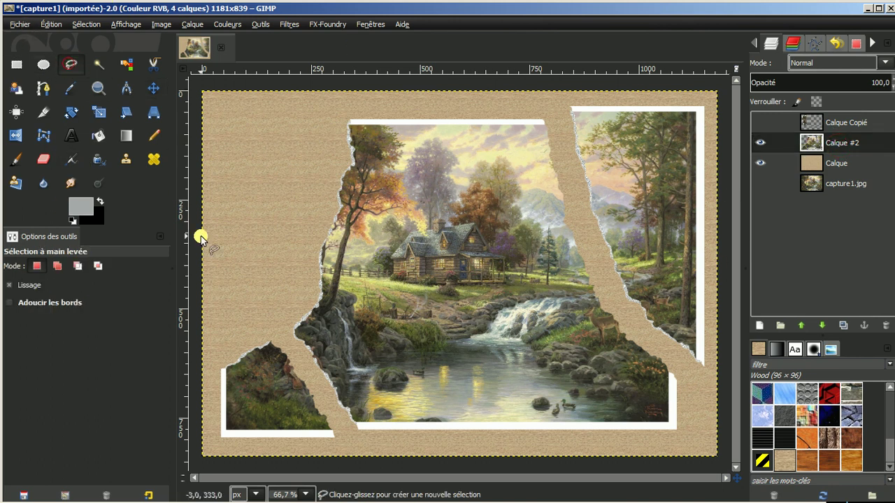
pyautogui.click(274, 324)
pyautogui.moveTo(346, 443); pyautogui.dragTo(346, 440)
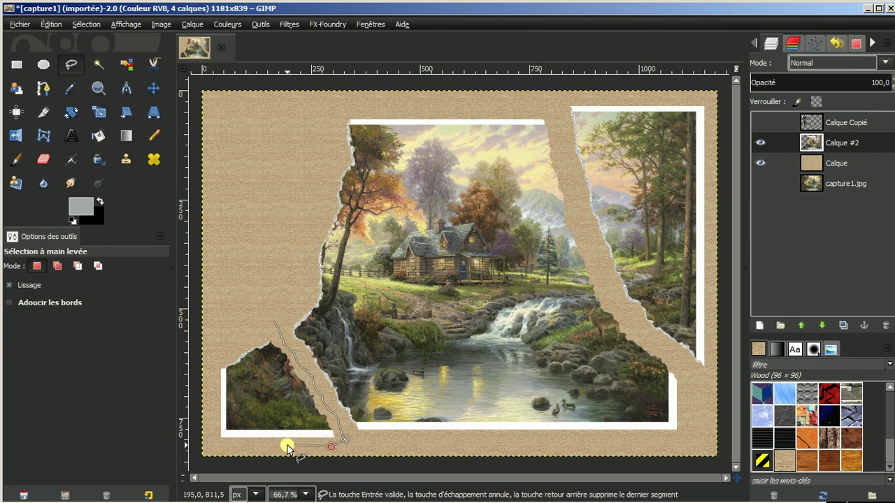
pyautogui.click(215, 446)
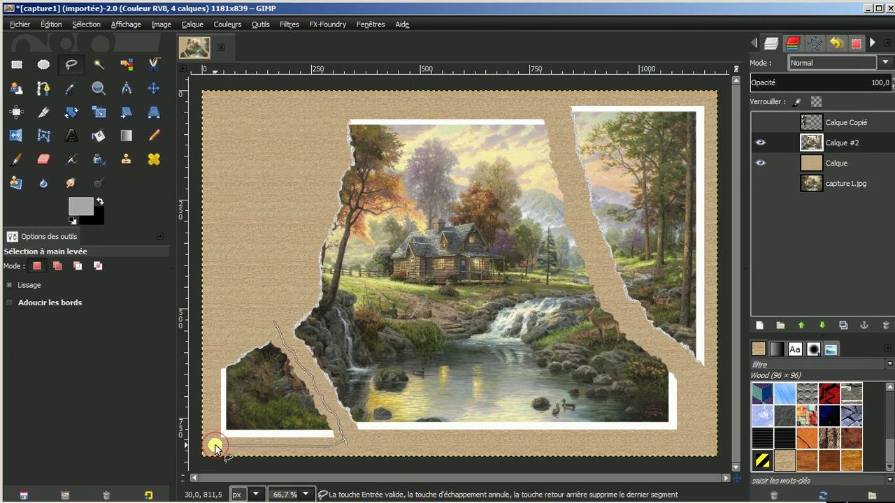
pyautogui.click(212, 362)
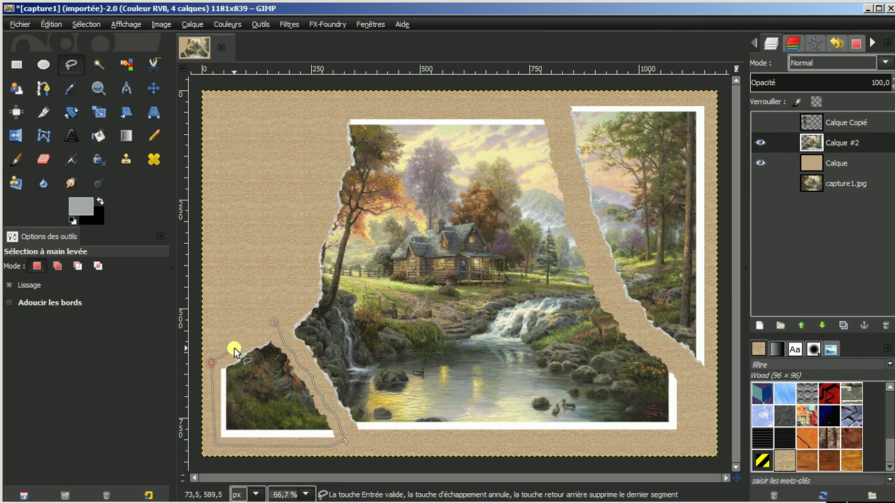
pyautogui.click(273, 324)
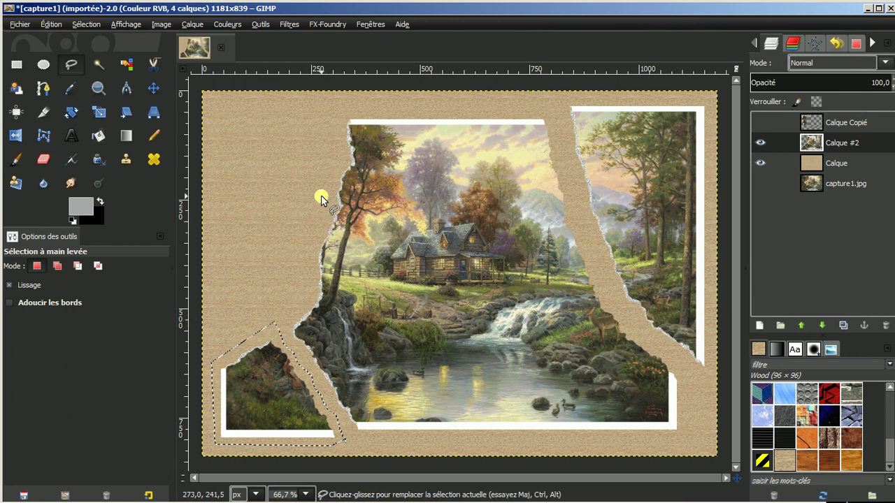
# Cut and paste the selected piece, anchoring it as new layer Calque Copié #1.
pyautogui.click(50, 24)
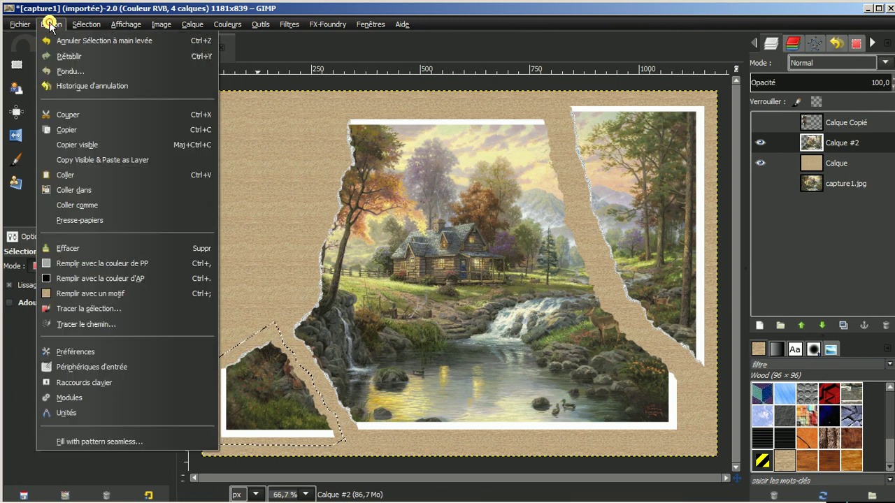
pyautogui.click(69, 115)
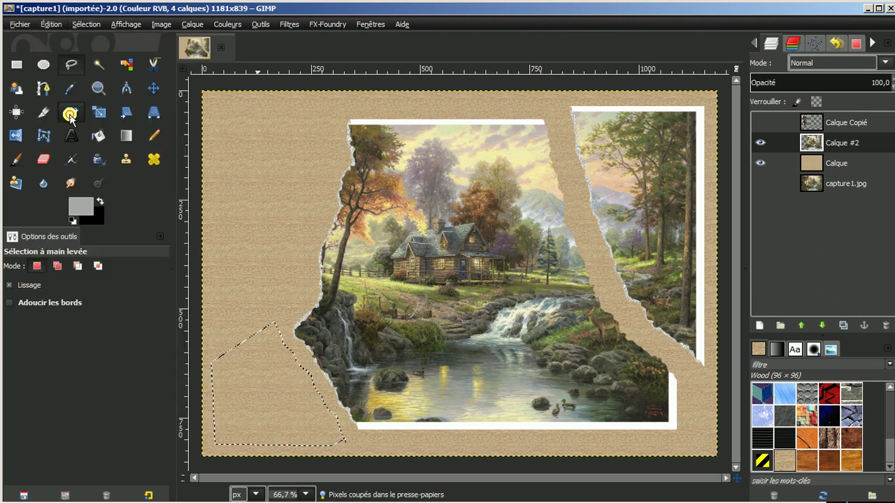
pyautogui.click(51, 24)
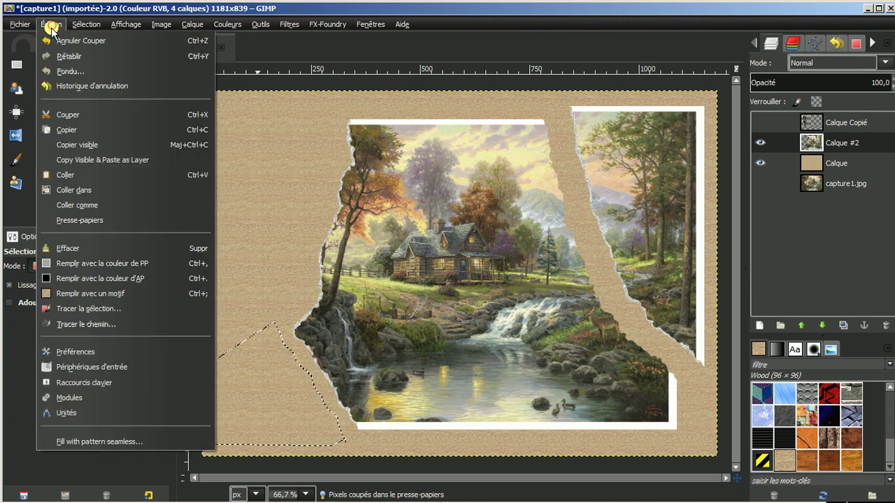
pyautogui.click(64, 175)
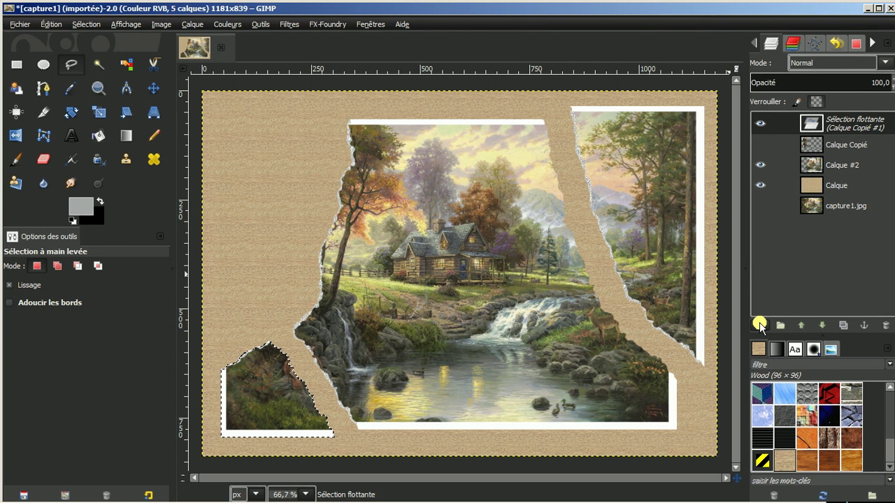
pyautogui.click(759, 326)
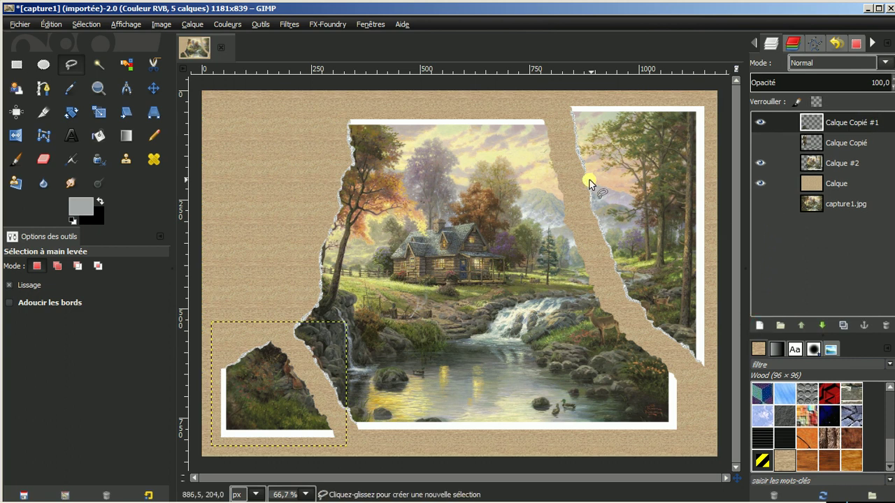
# Unhide Calque Copié and rotate the lower-left piece by 17.60°.
pyautogui.click(761, 143)
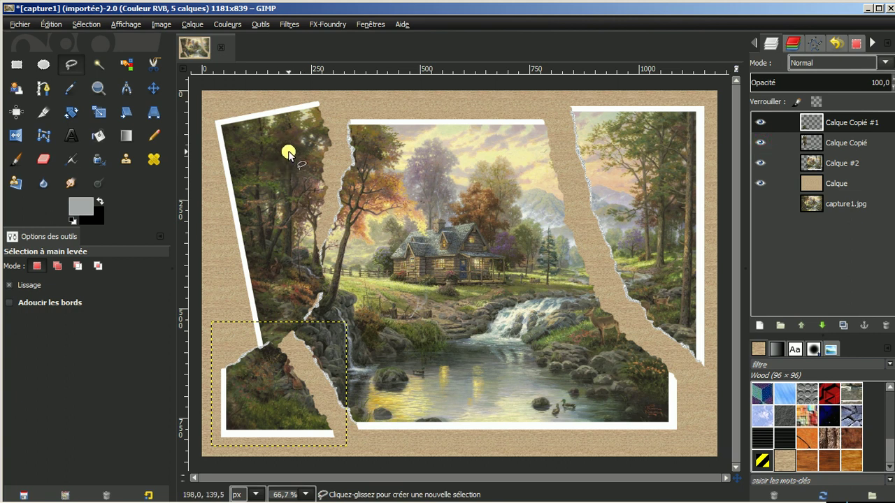
pyautogui.click(72, 114)
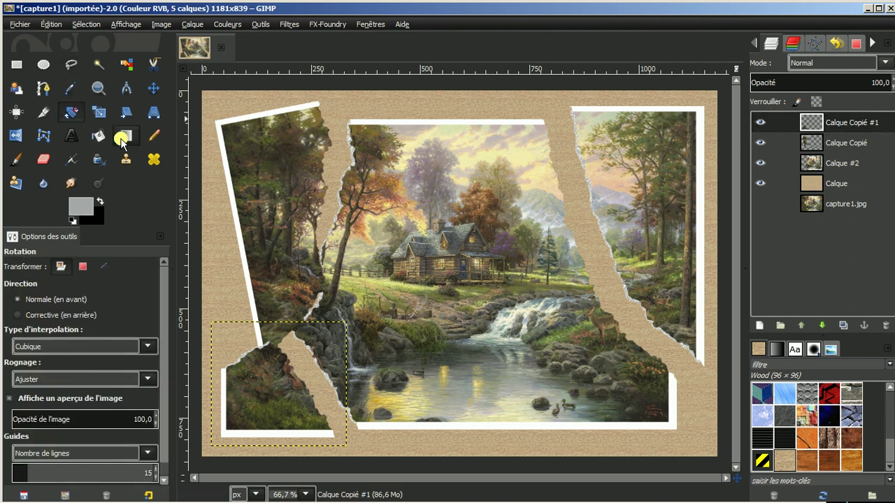
pyautogui.click(287, 371)
pyautogui.moveTo(341, 456); pyautogui.dragTo(311, 453)
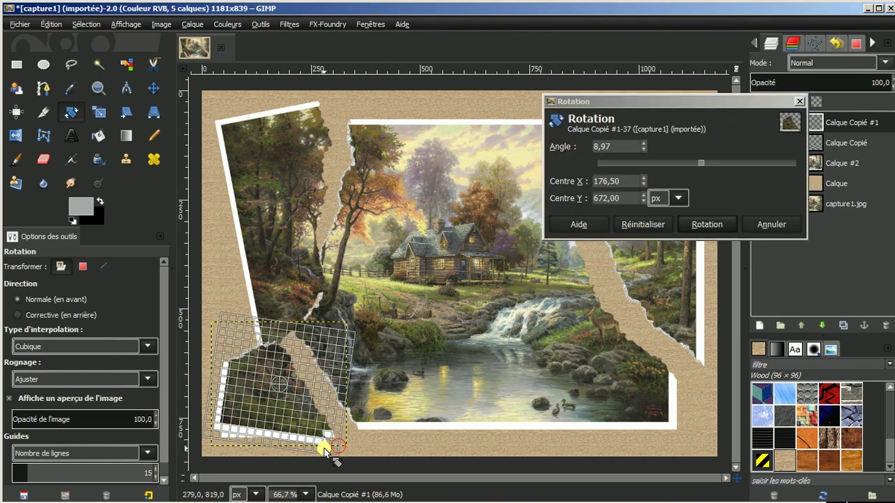
pyautogui.click(705, 224)
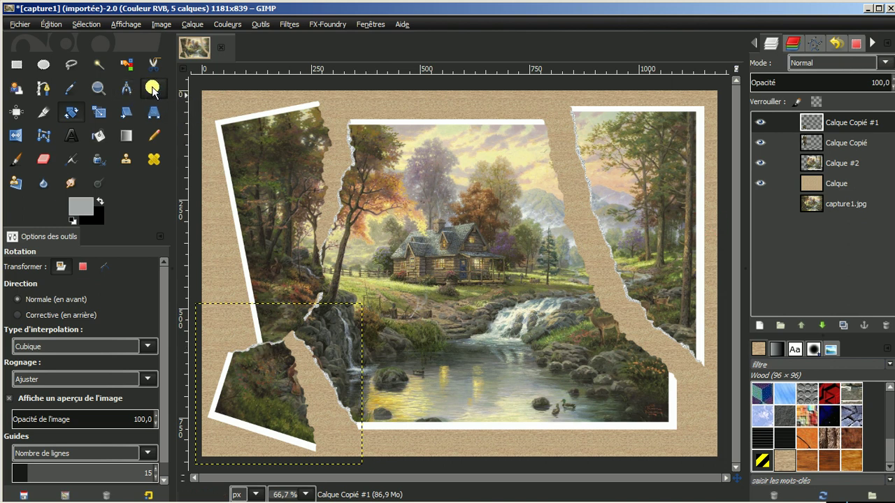
# Move Calque Copié #1 right and down, and Calque Copié slightly up and left.
pyautogui.click(154, 90)
pyautogui.moveTo(260, 377); pyautogui.dragTo(293, 381)
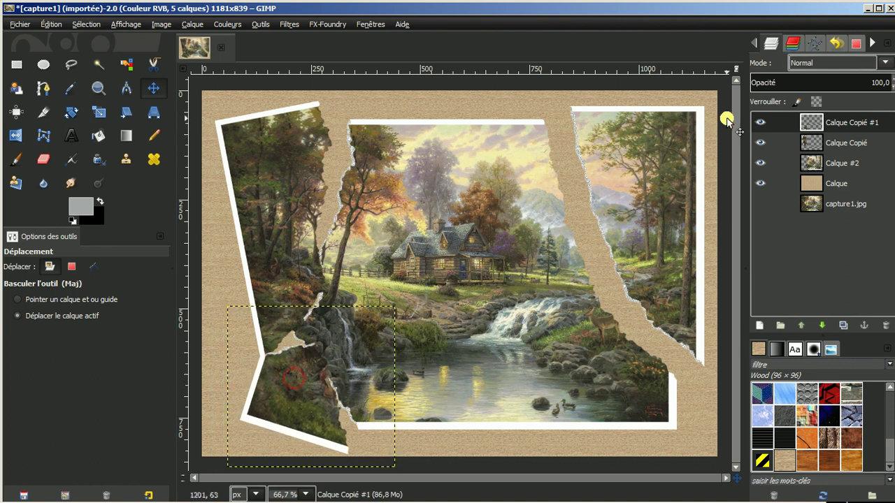
pyautogui.click(830, 143)
pyautogui.moveTo(315, 191); pyautogui.dragTo(308, 184)
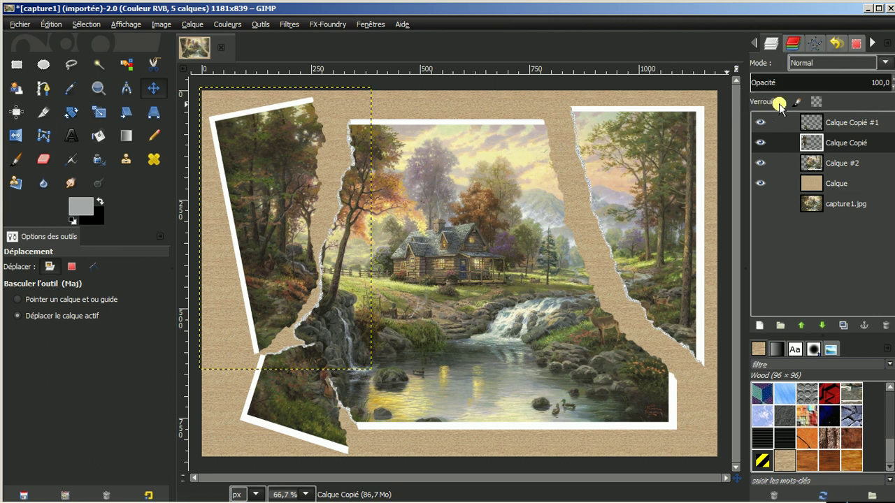
pyautogui.click(837, 163)
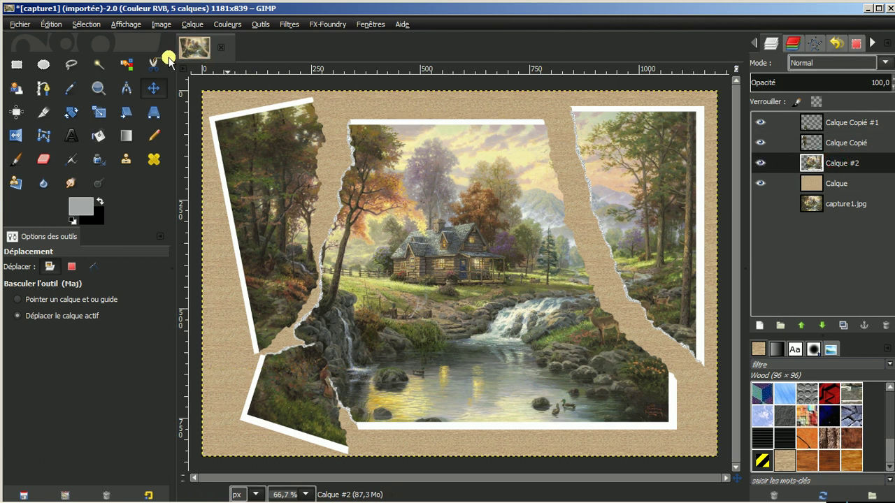
# Lasso-select the right-hand torn strip up to the photo's top-right corner.
pyautogui.click(68, 65)
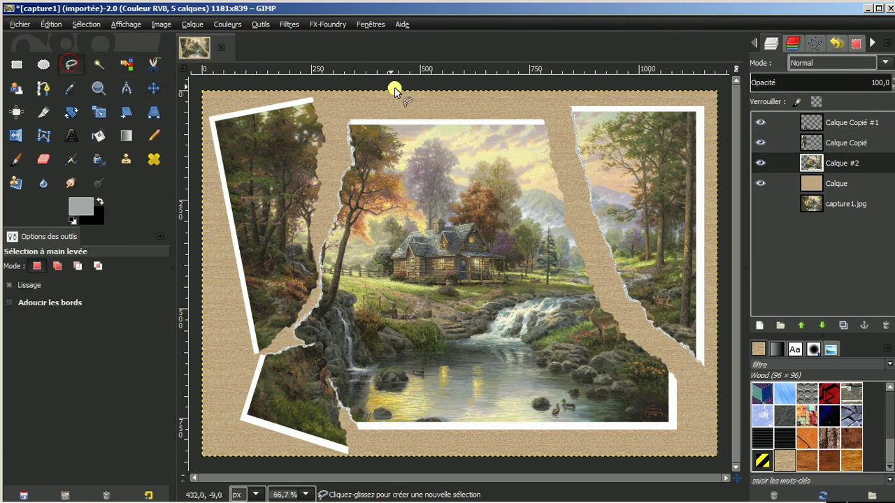
pyautogui.click(553, 101)
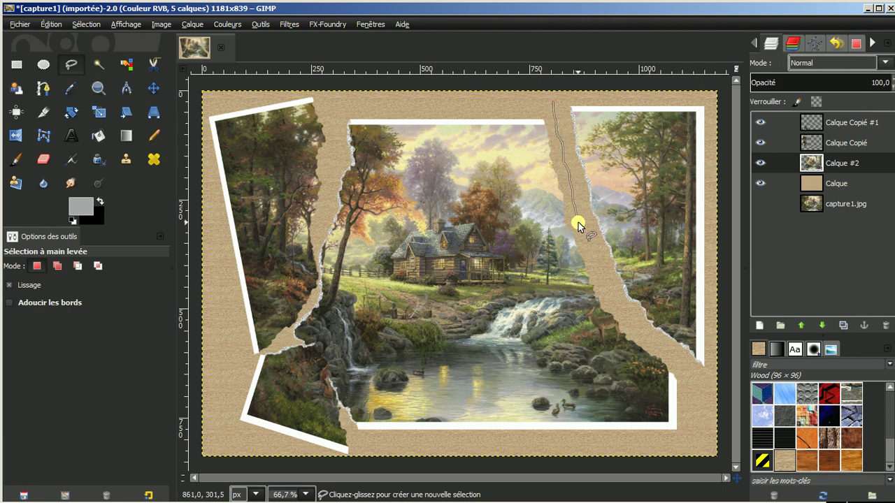
pyautogui.moveTo(597, 272); pyautogui.dragTo(614, 301)
pyautogui.moveTo(710, 383); pyautogui.dragTo(710, 377)
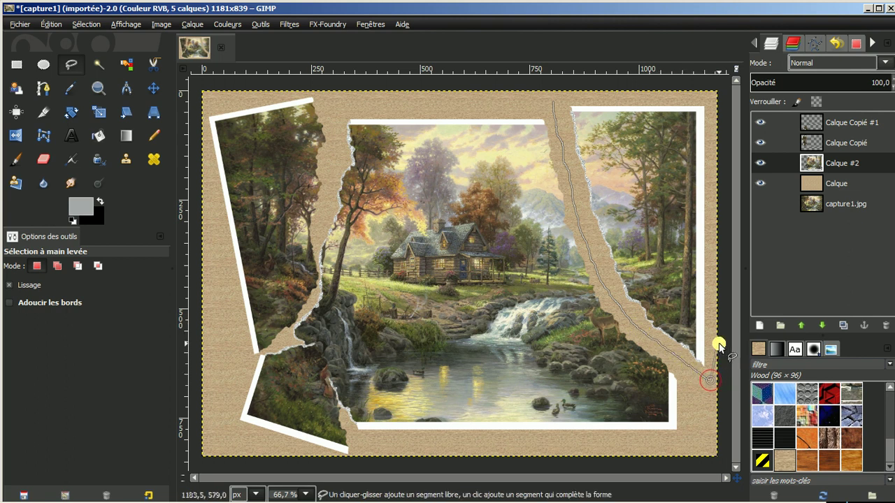
pyautogui.click(709, 99)
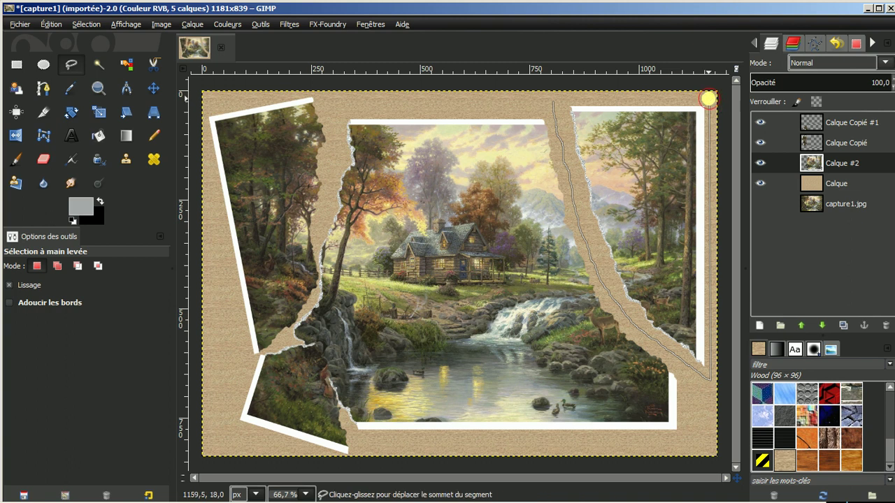
pyautogui.click(552, 102)
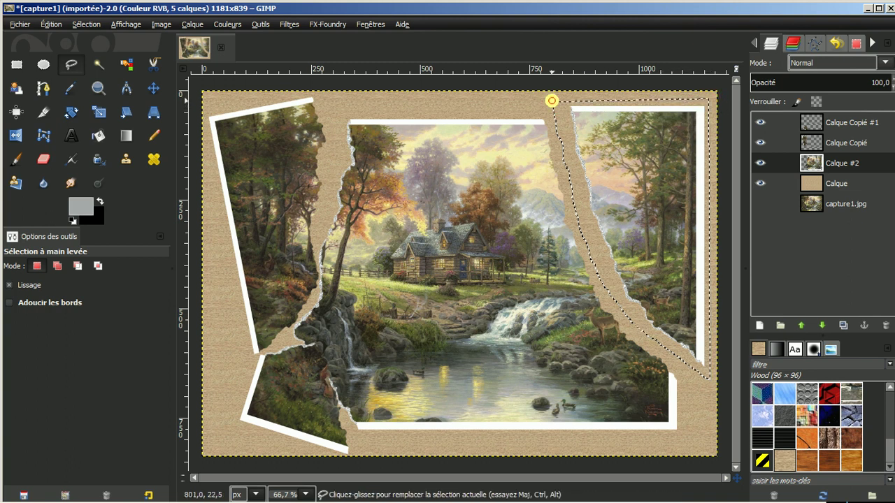
# Cut and paste the strip, anchoring it as new layer Calque Copié #2.
pyautogui.click(51, 23)
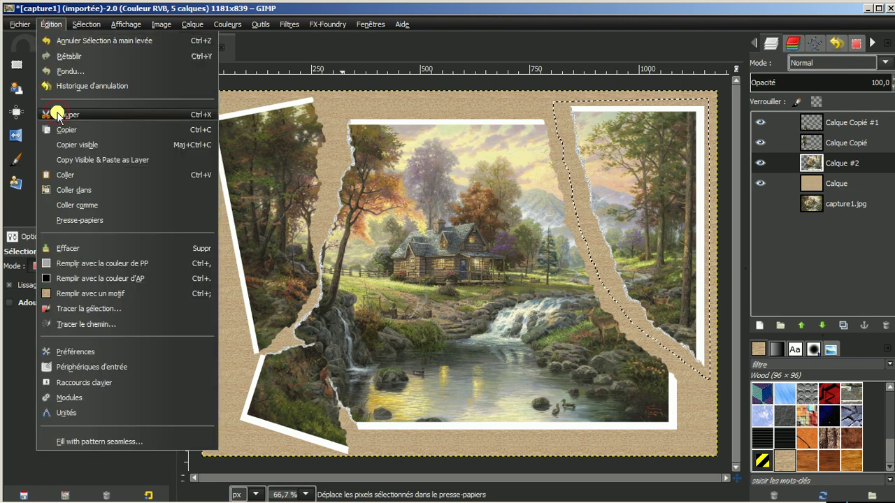
pyautogui.click(56, 115)
pyautogui.click(51, 25)
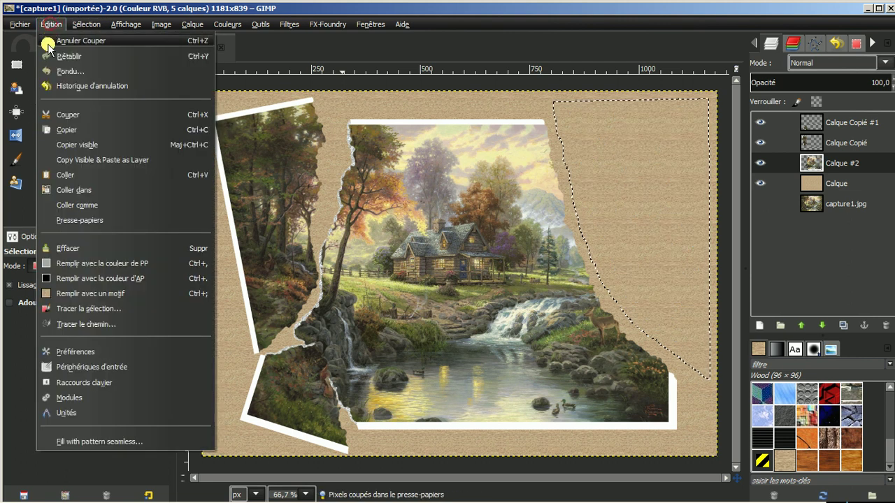
pyautogui.click(67, 175)
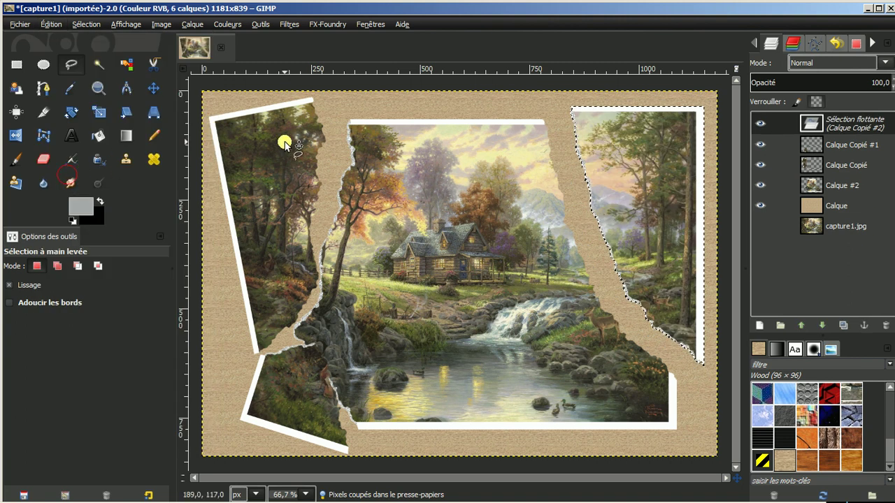
pyautogui.click(804, 149)
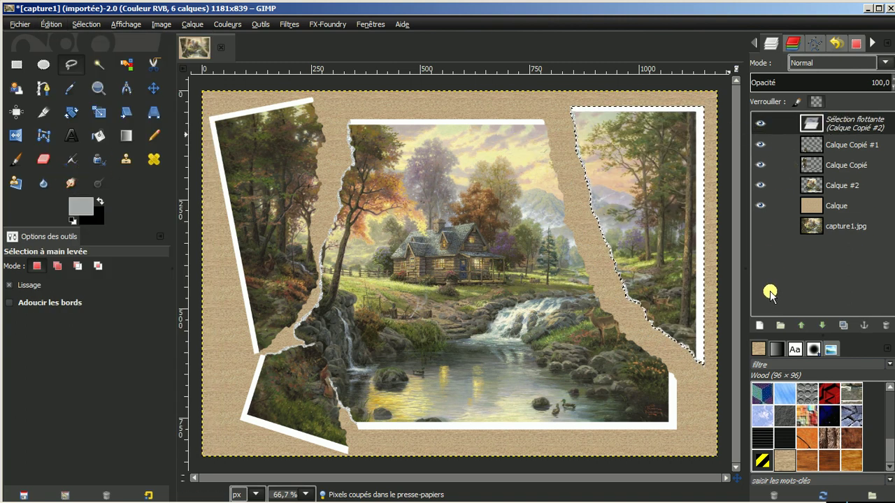
pyautogui.click(839, 129)
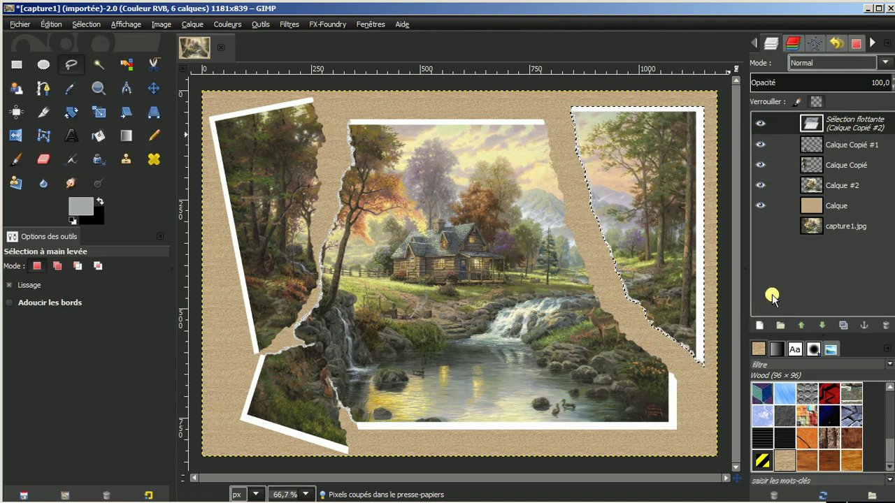
pyautogui.click(759, 325)
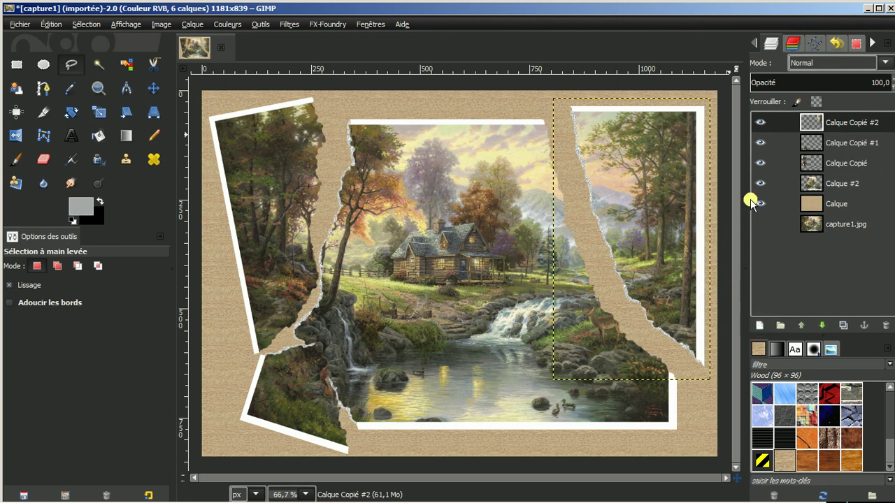
# Rotate the right strip 11.62° clockwise and shift it slightly left over the middle picture.
pyautogui.click(66, 90)
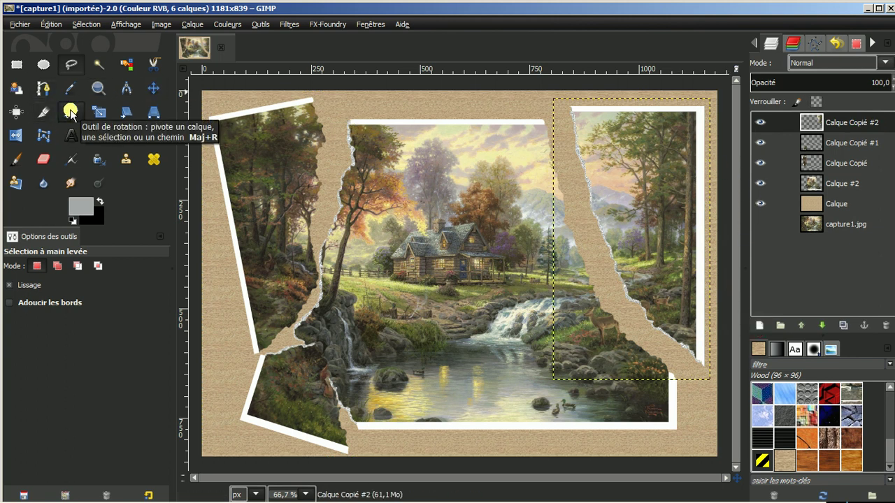
pyautogui.click(70, 112)
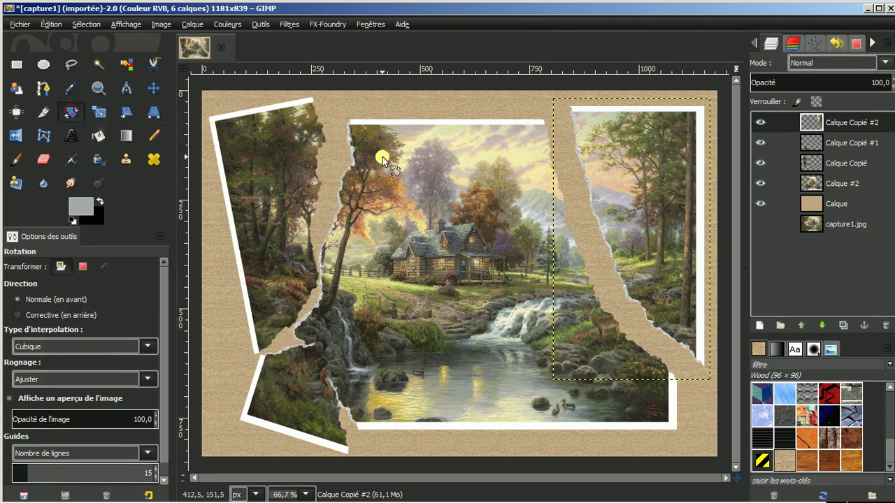
pyautogui.click(633, 197)
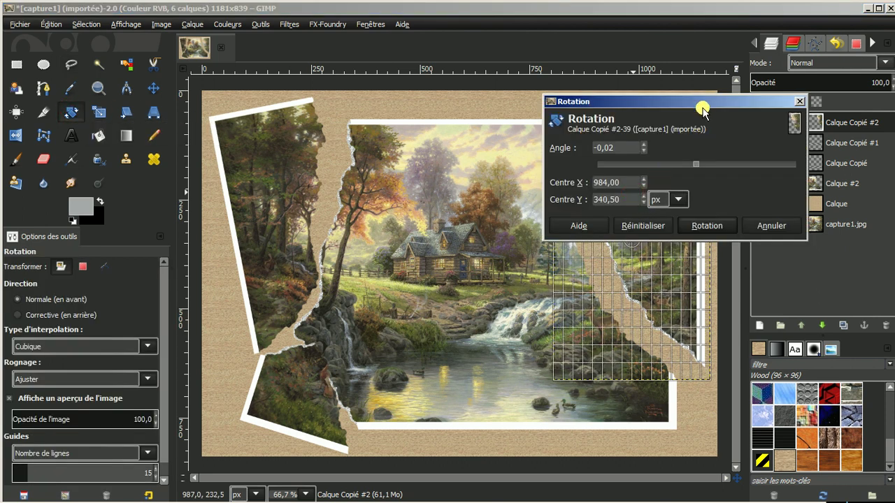
pyautogui.moveTo(704, 102); pyautogui.dragTo(298, 114)
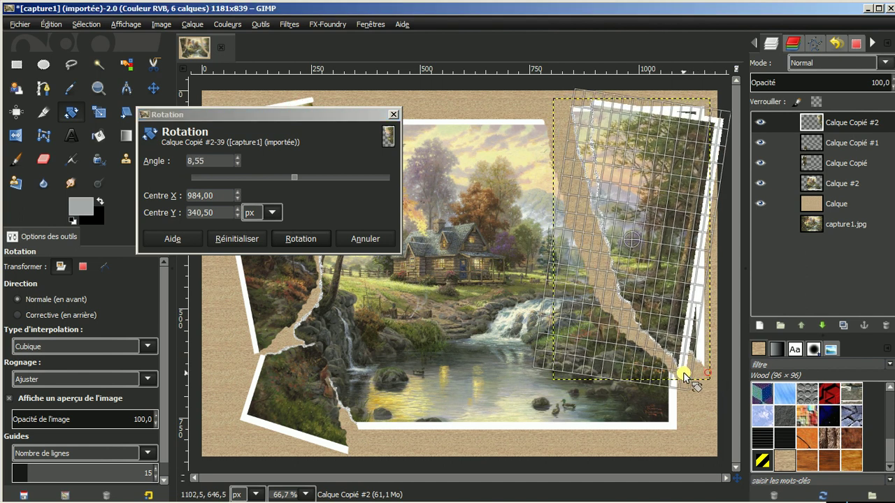
pyautogui.moveTo(702, 375); pyautogui.dragTo(675, 375)
pyautogui.click(301, 239)
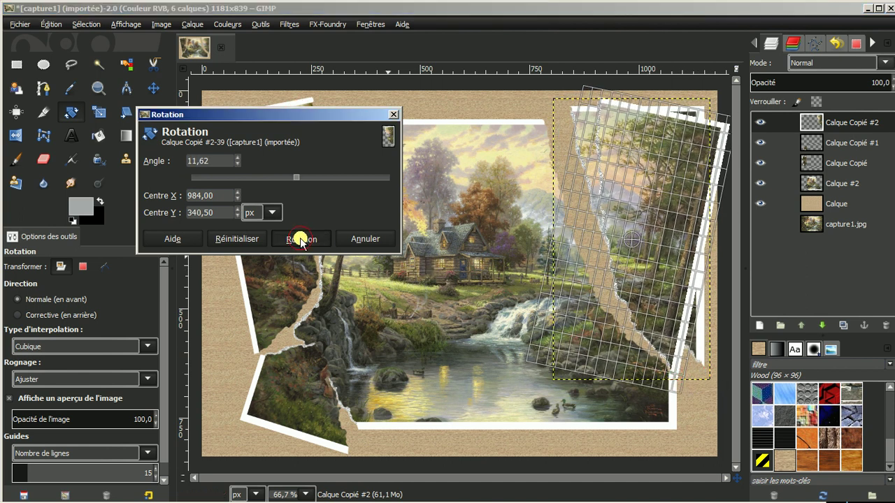
pyautogui.click(155, 90)
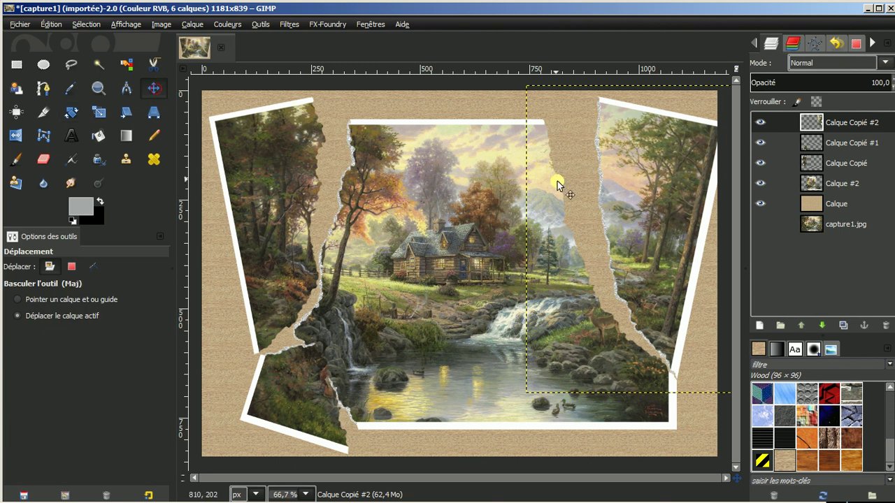
pyautogui.moveTo(637, 212); pyautogui.dragTo(612, 218)
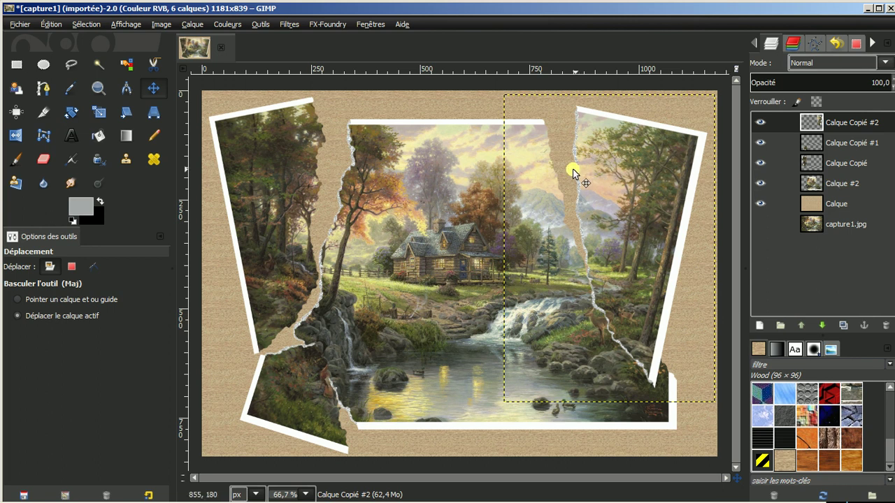
pyautogui.click(829, 184)
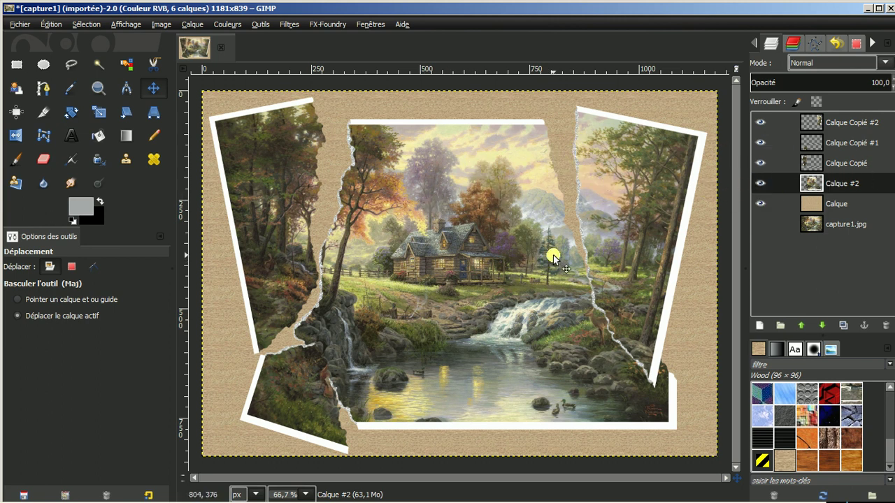
# Add a drop shadow to Calque #2 with offsets 8/8, blur 15 and opacity 90.
pyautogui.click(761, 183)
pyautogui.click(761, 184)
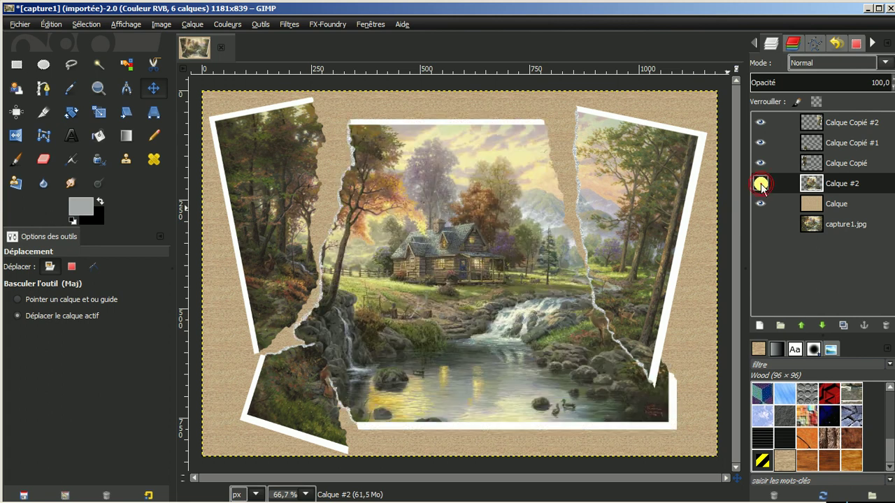
pyautogui.click(288, 24)
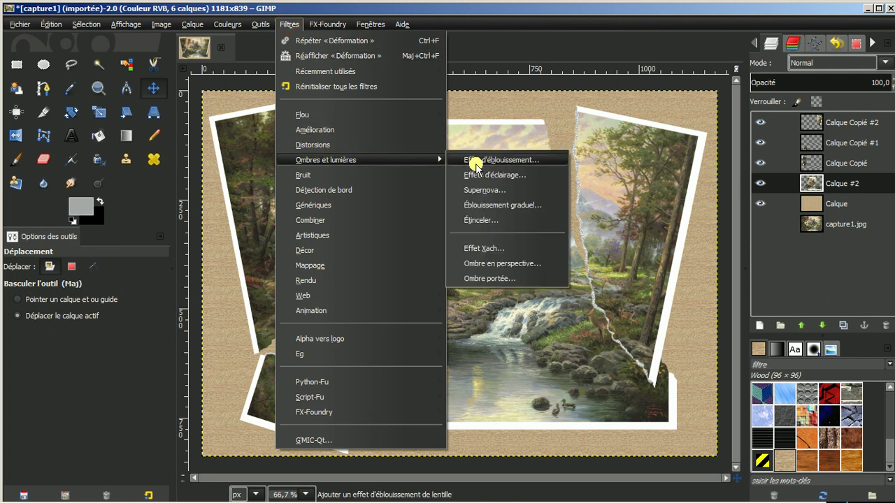
pyautogui.moveTo(326, 160)
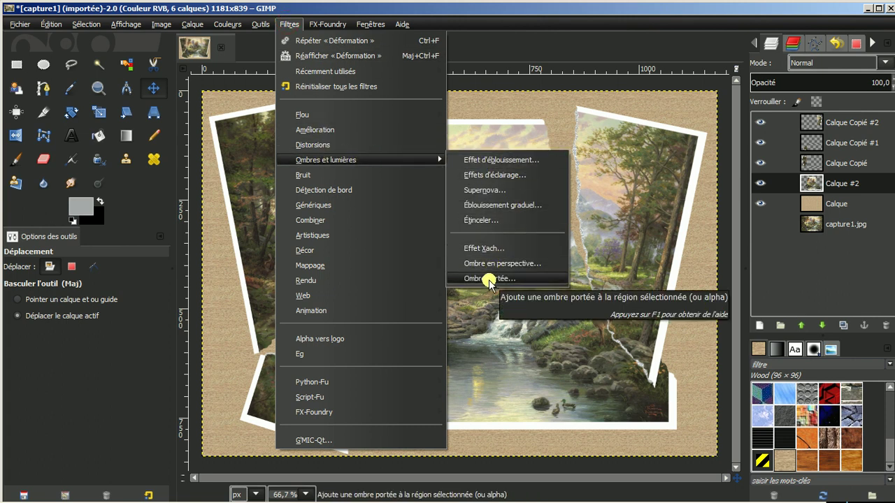
pyautogui.click(488, 278)
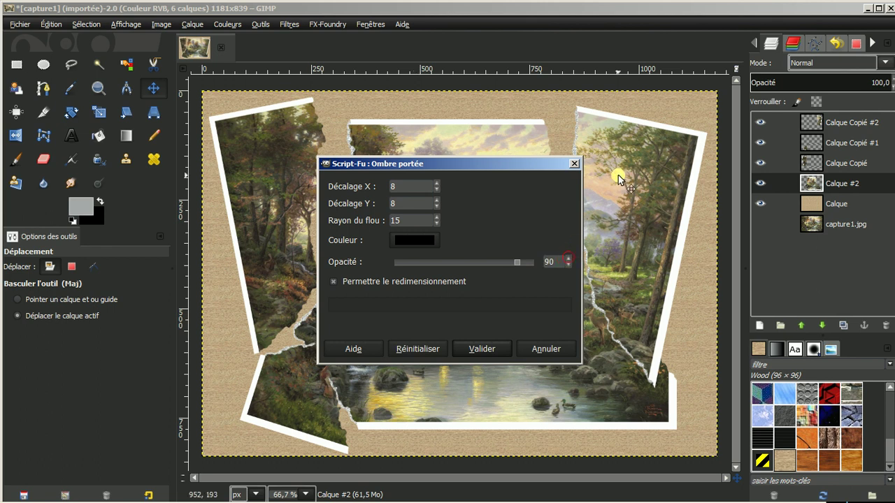
pyautogui.click(482, 349)
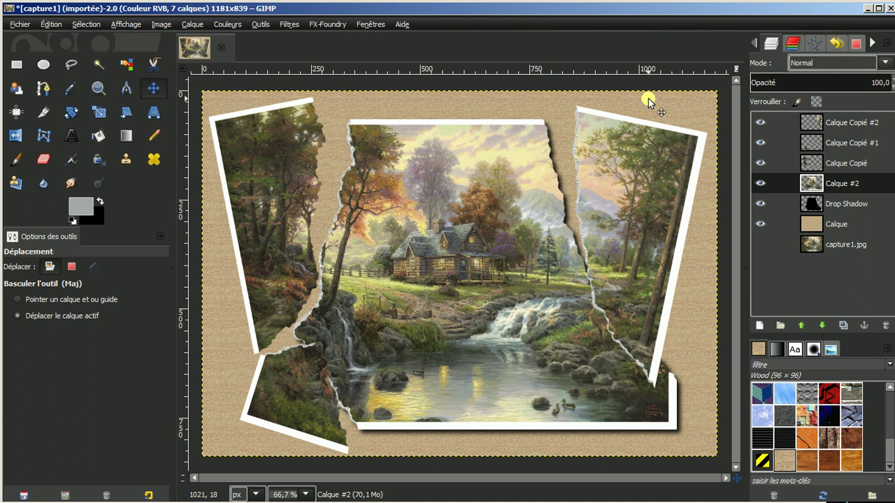
pyautogui.click(837, 163)
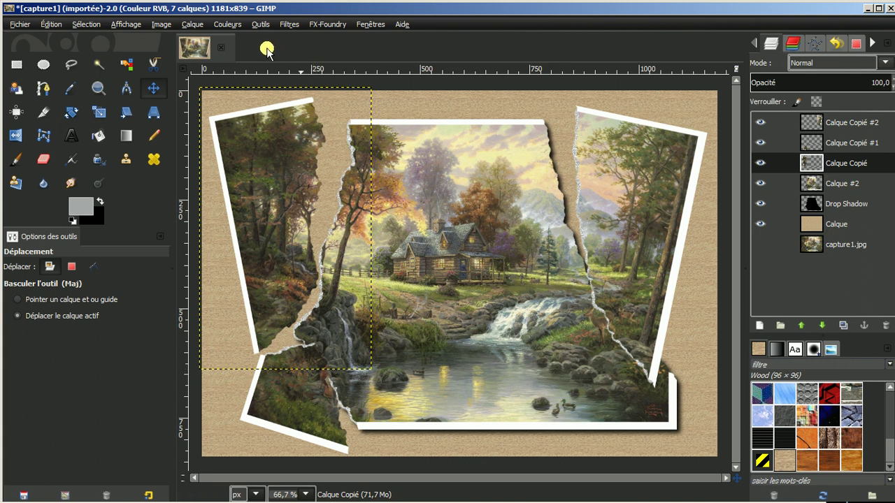
# Repeat the drop shadow on Calque Copié, Calque Copié #1 and Calque Copié #2.
pyautogui.click(288, 25)
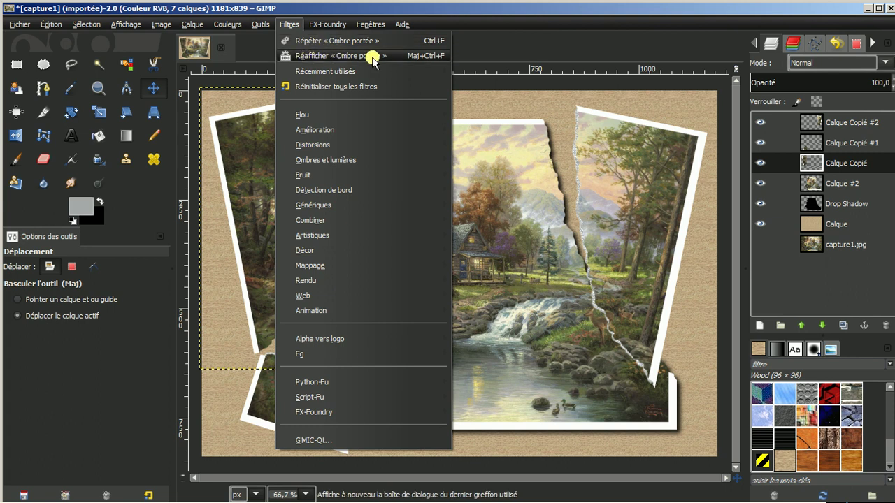
pyautogui.click(318, 42)
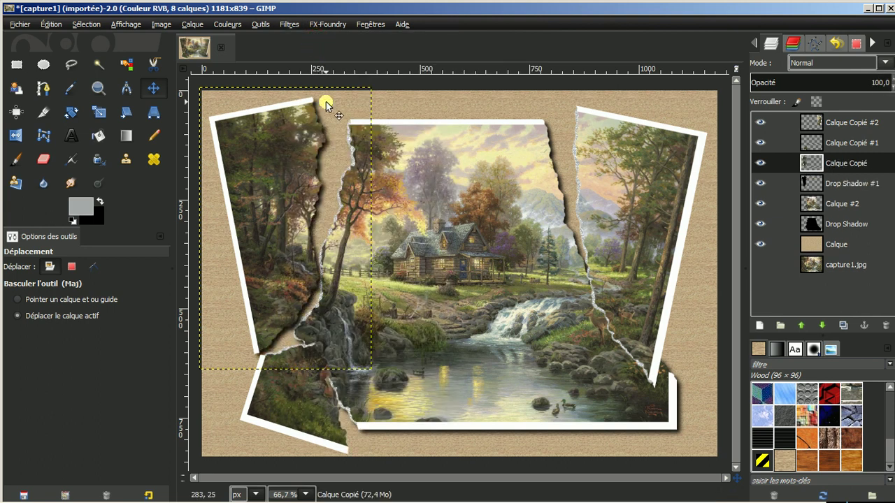
pyautogui.click(846, 144)
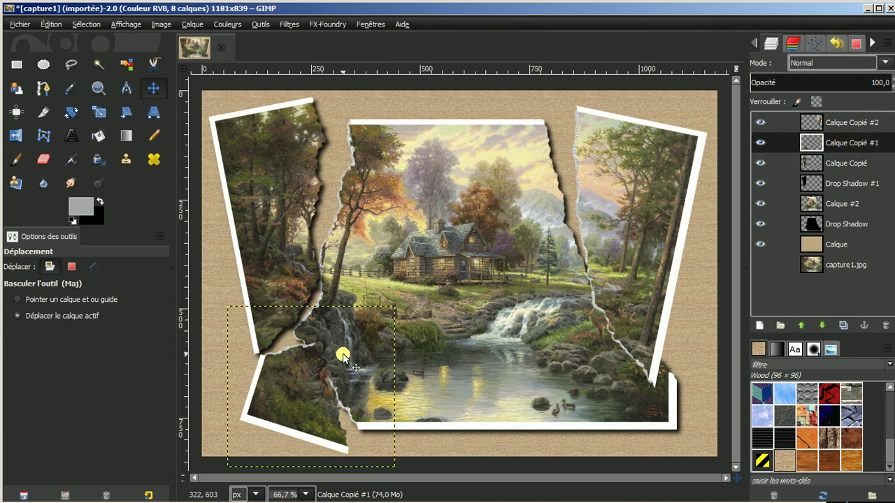
pyautogui.click(289, 24)
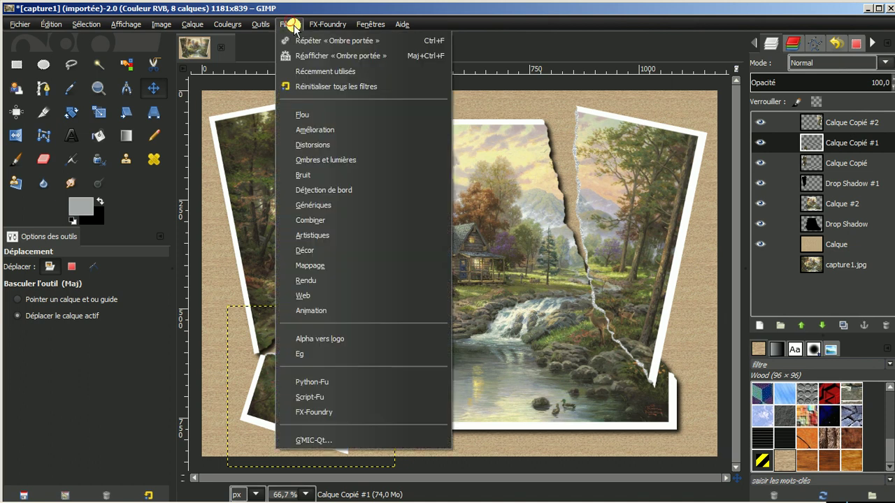
pyautogui.click(309, 40)
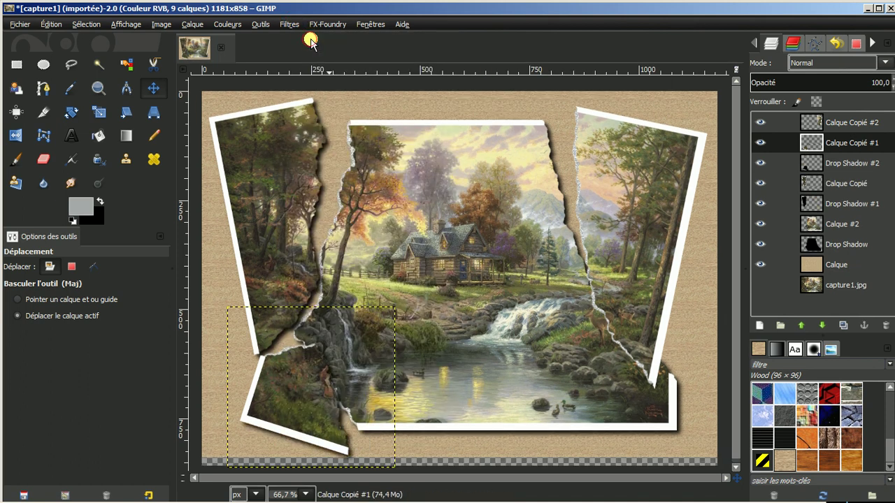
pyautogui.click(839, 123)
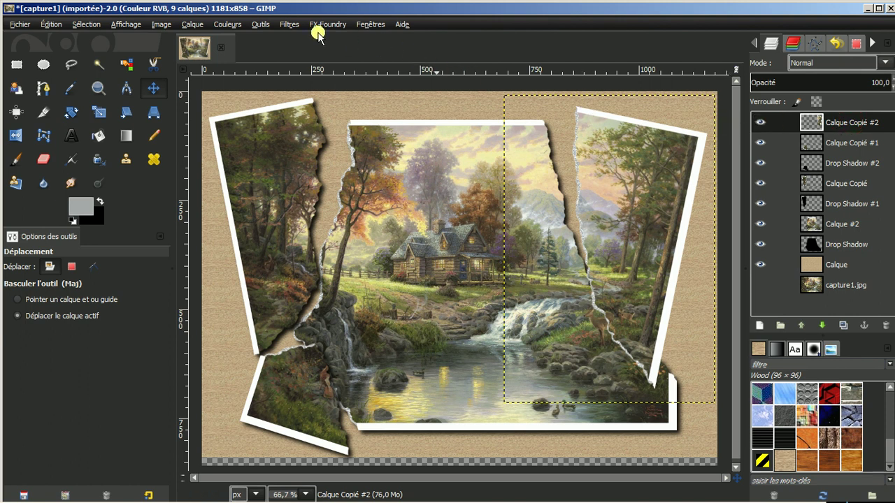
pyautogui.click(288, 25)
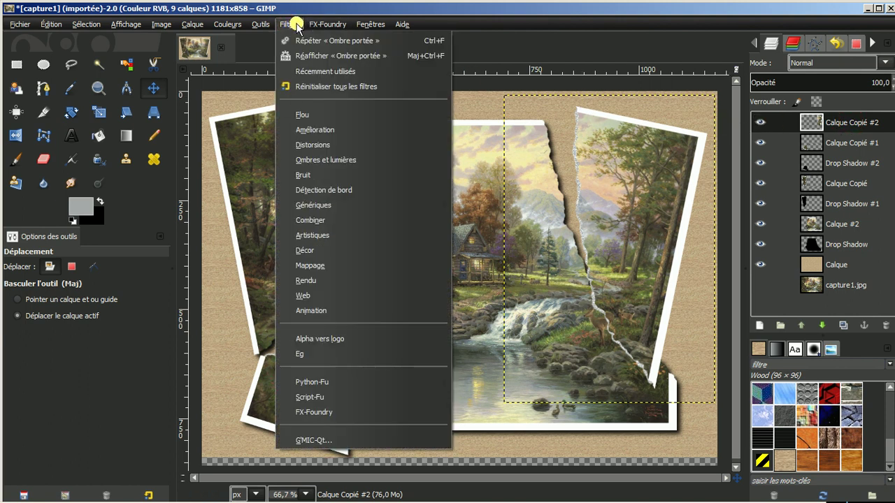
pyautogui.click(298, 42)
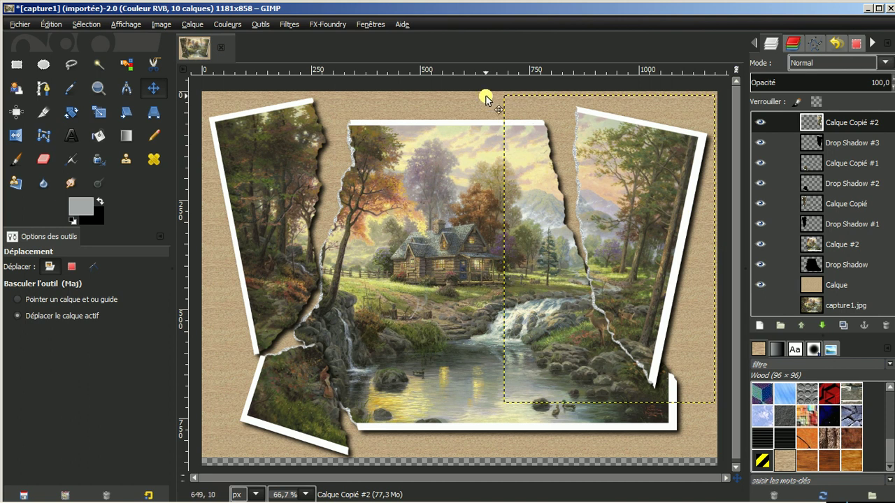
# Flatten the image and crop off the dark bottom strip, leaving 1168×830 pixels.
pyautogui.click(162, 25)
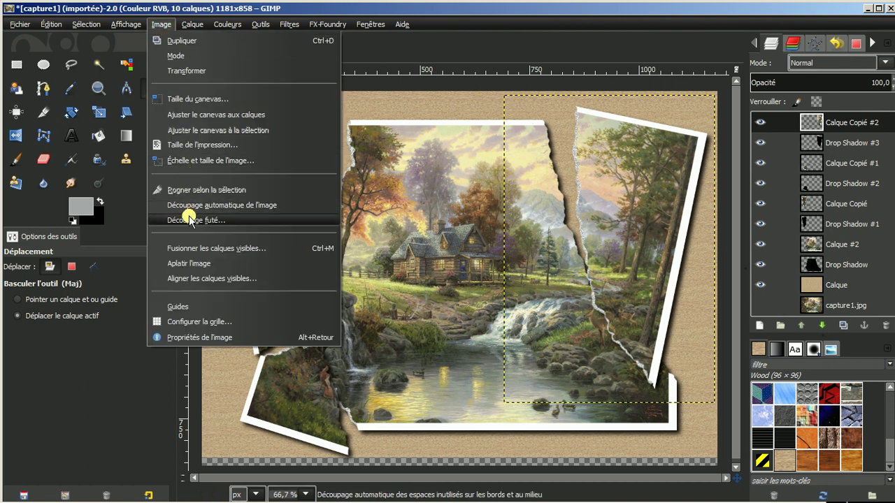
pyautogui.click(187, 265)
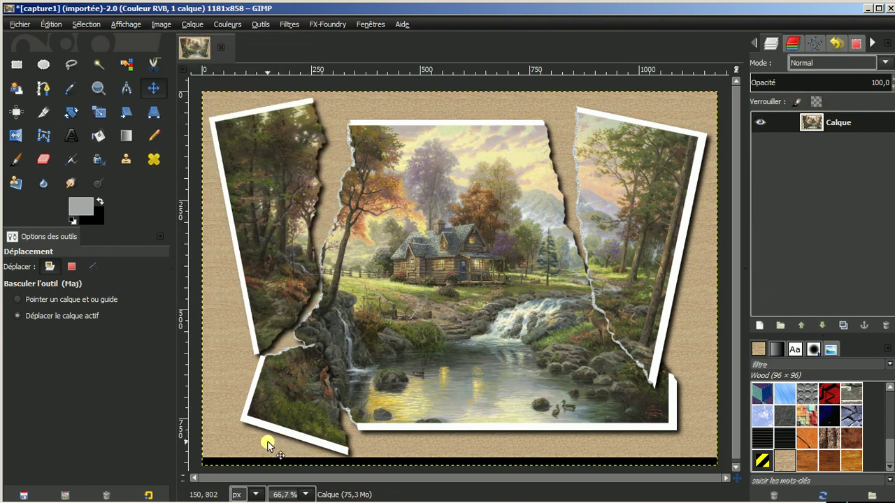
pyautogui.click(41, 112)
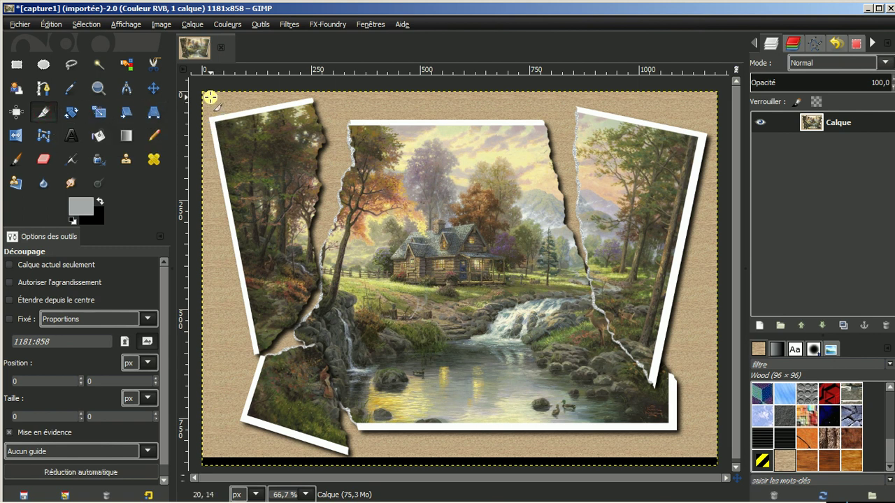
pyautogui.moveTo(212, 97)
pyautogui.mouseDown()
pyautogui.moveTo(688, 456)
pyautogui.moveTo(712, 457)
pyautogui.mouseUp()
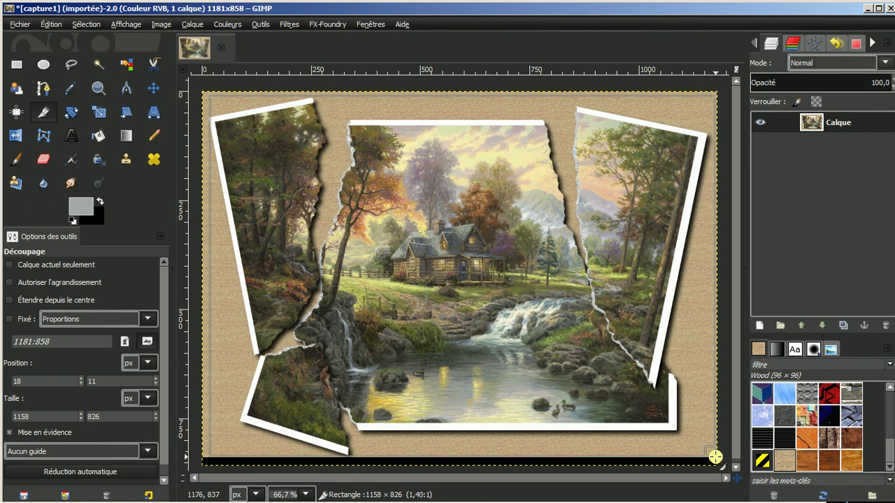
pyautogui.moveTo(712, 456); pyautogui.dragTo(715, 458)
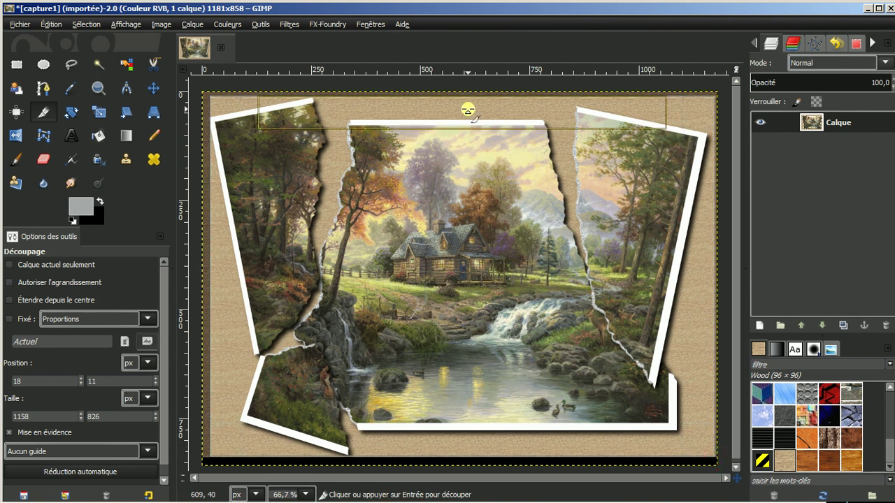
pyautogui.moveTo(466, 104); pyautogui.dragTo(466, 102)
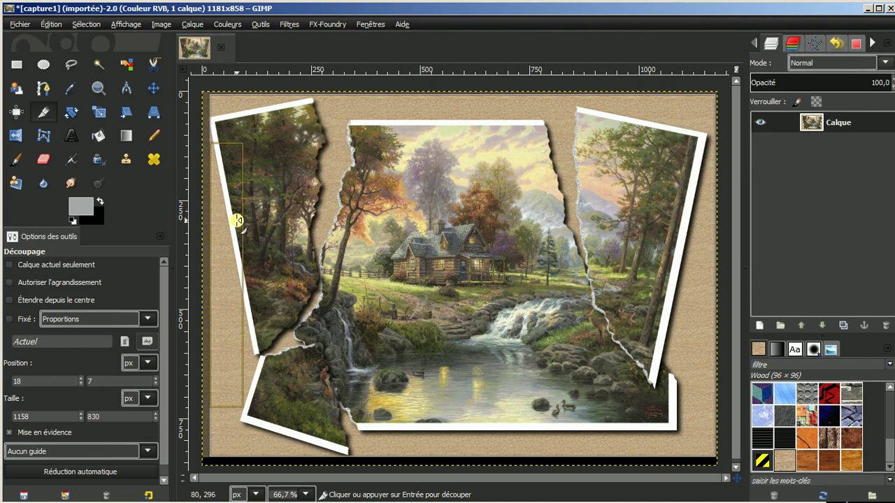
pyautogui.moveTo(228, 225); pyautogui.dragTo(222, 226)
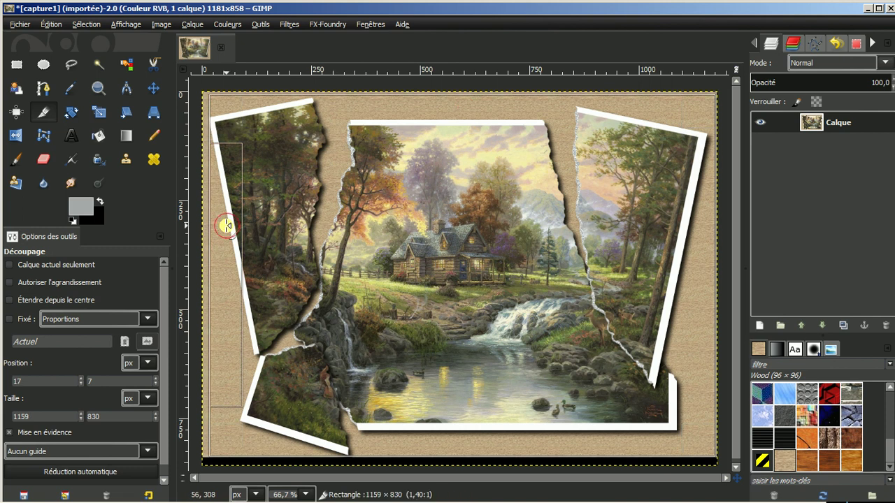
pyautogui.click(457, 249)
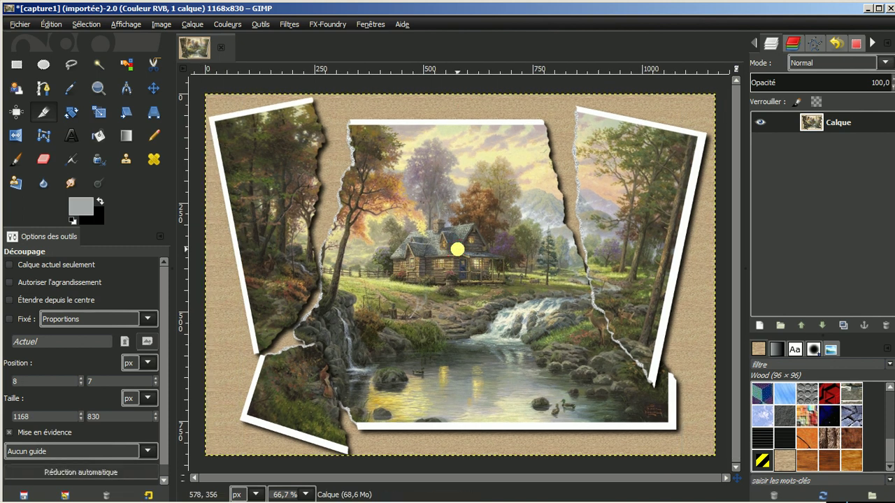